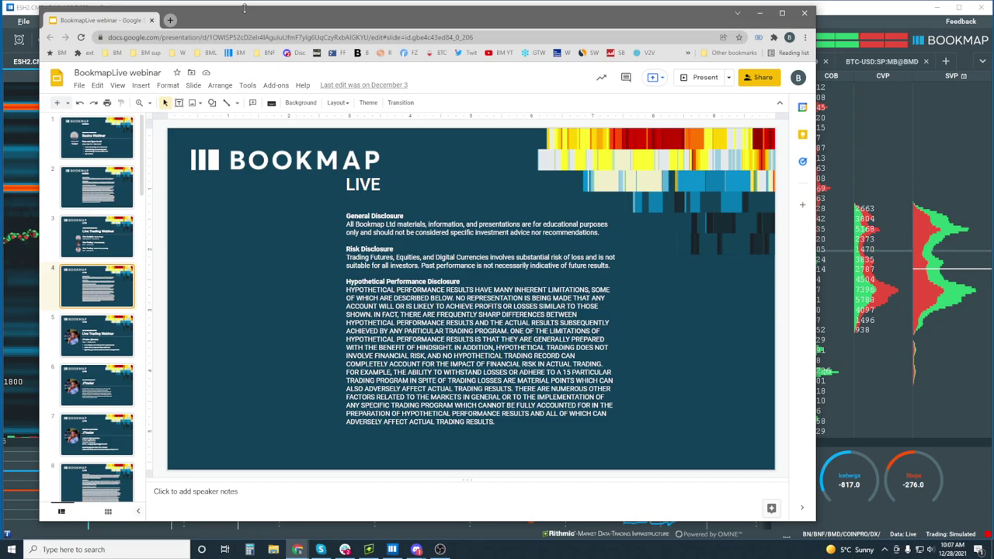
# Put away the webinar slides window and widen the ESH2 heatmap's time range in Bookmap to include the overnight session.
pyautogui.hotkey('alt', 'Tab')
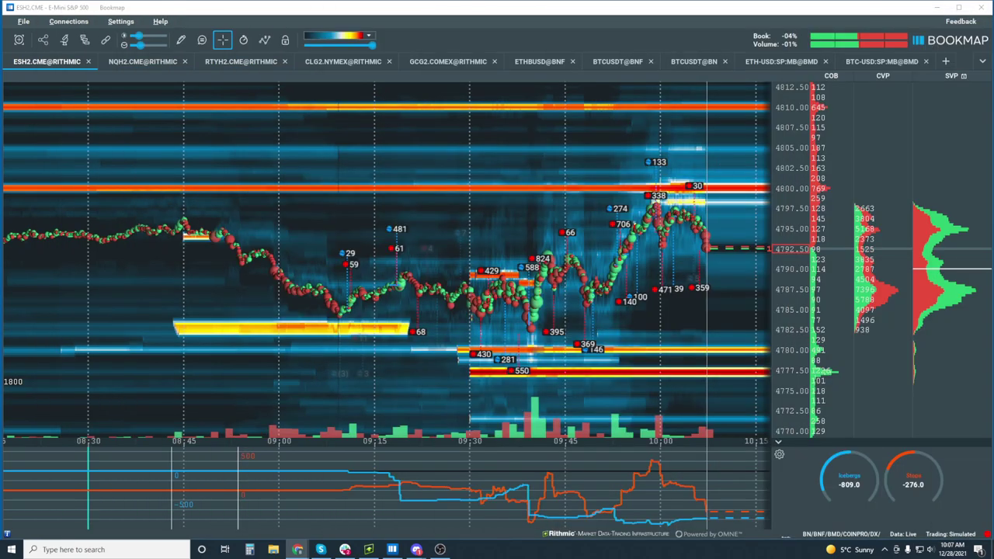
pyautogui.scroll(-5, 411, 186)
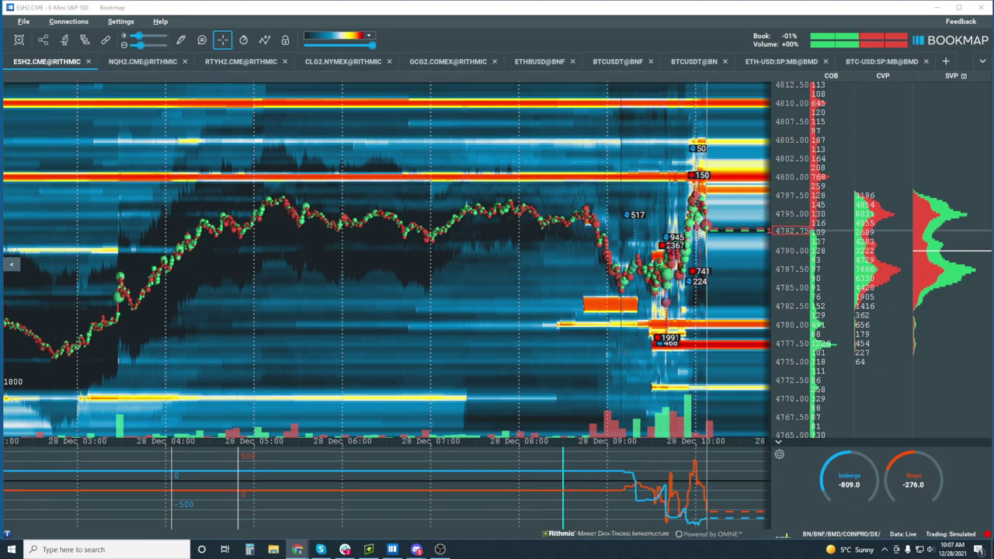
pyautogui.hotkey('alt', 'Tab')
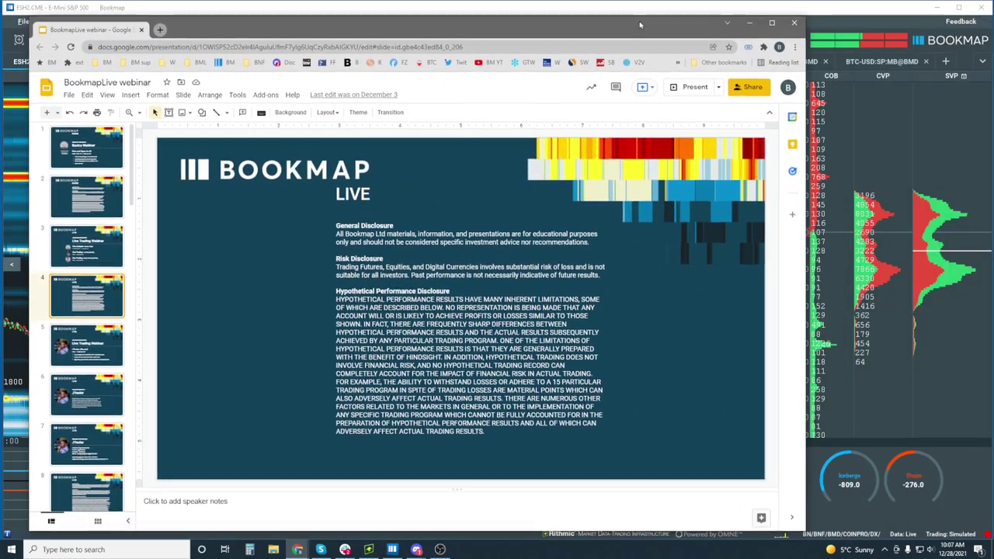
pyautogui.click(750, 24)
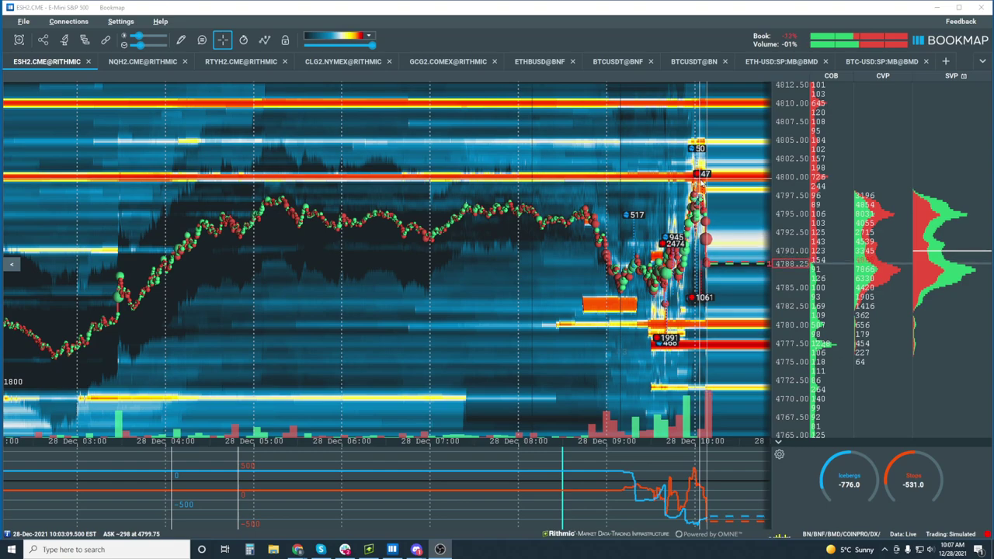
# Switch to Rithmic Trader Pro, examine the December swing lows on the daily ESH2 chart with the crosshair, and return to Bookmap.
pyautogui.moveTo(345, 549)
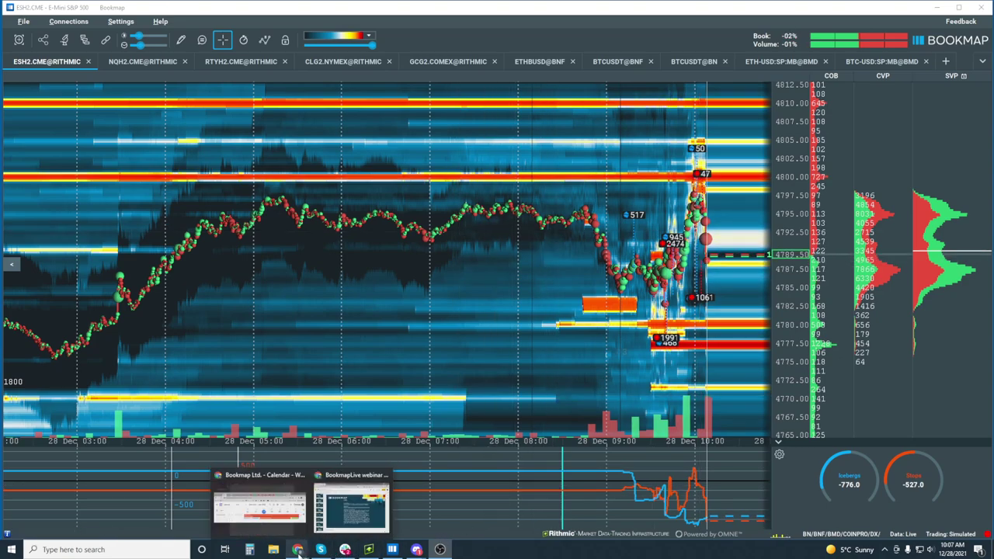
pyautogui.moveTo(381, 553)
pyautogui.moveTo(418, 553)
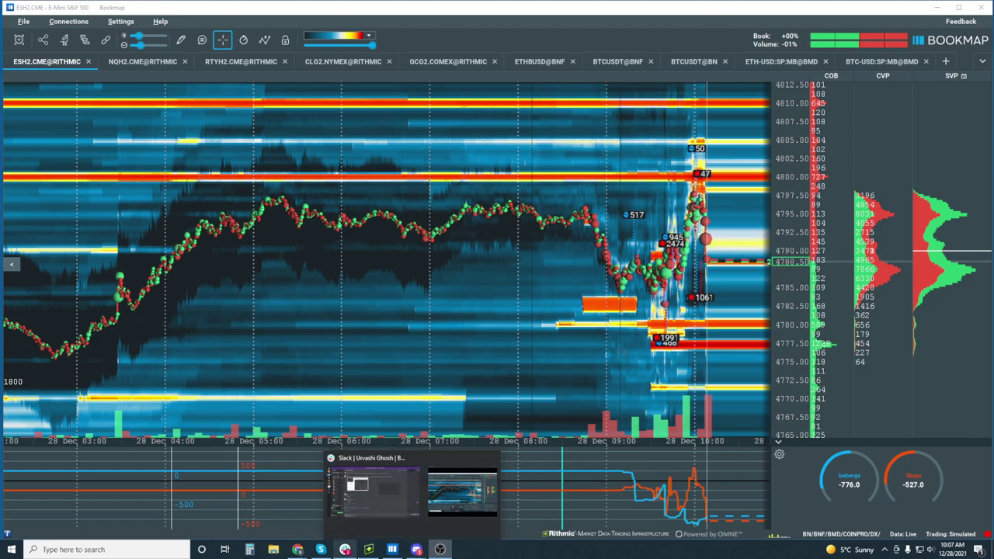
pyautogui.click(368, 549)
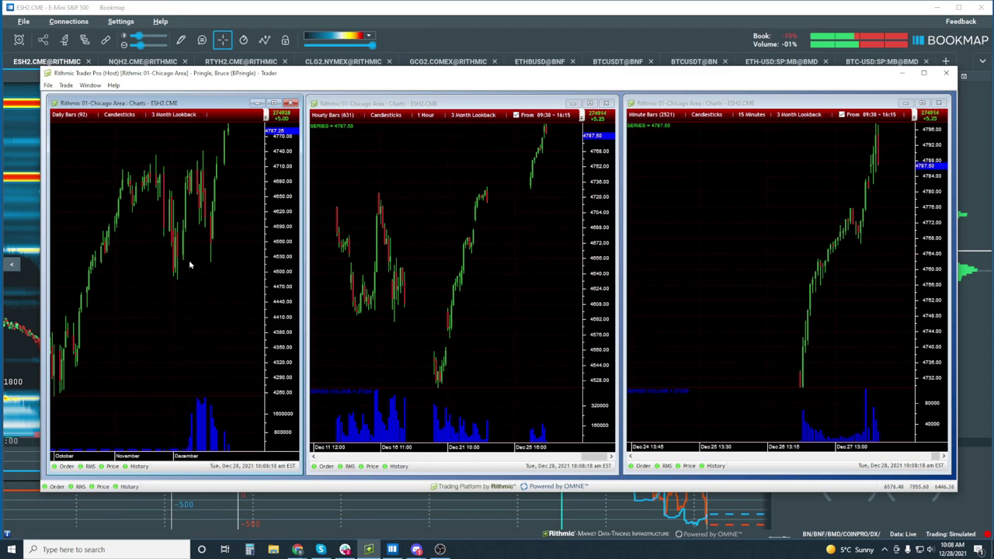
pyautogui.click(221, 263)
pyautogui.click(190, 260)
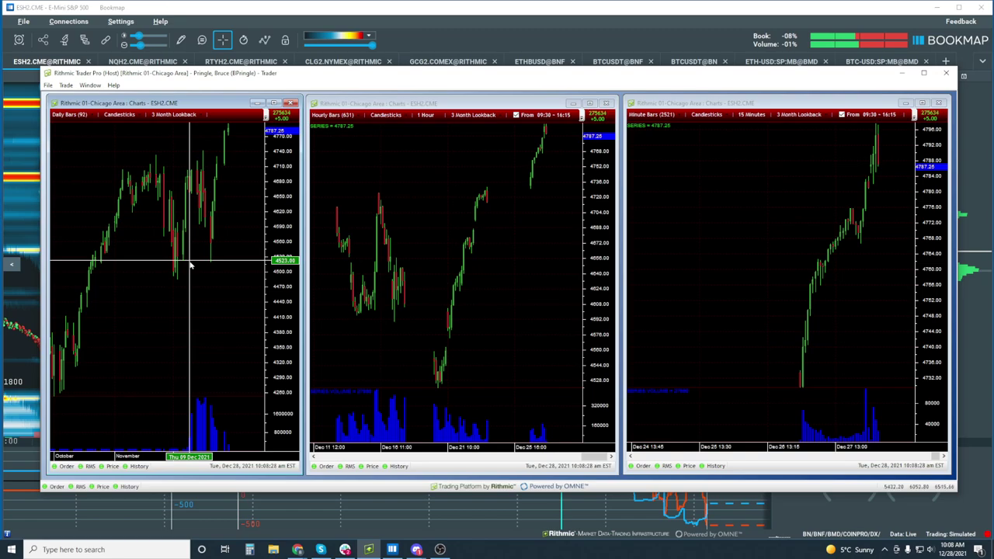
pyautogui.click(190, 265)
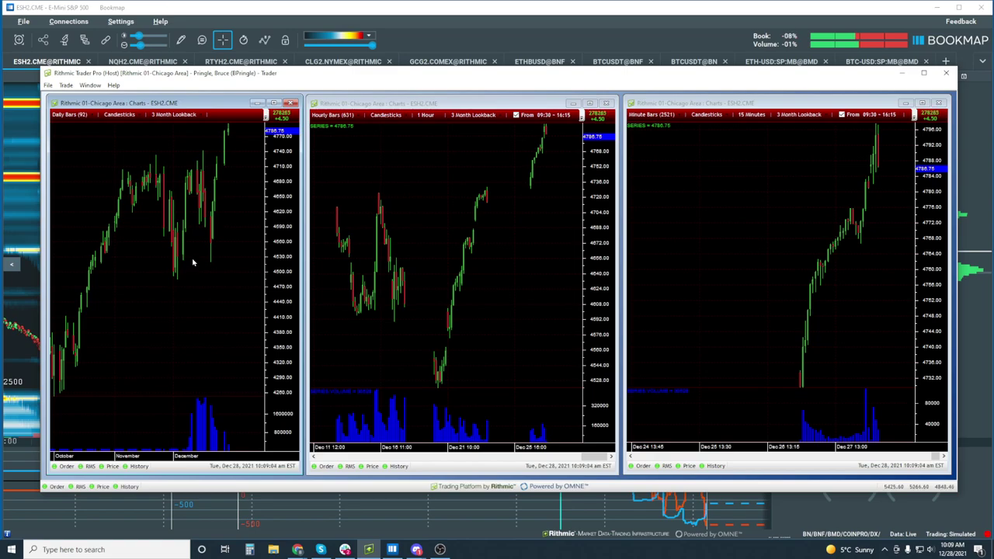
pyautogui.click(194, 259)
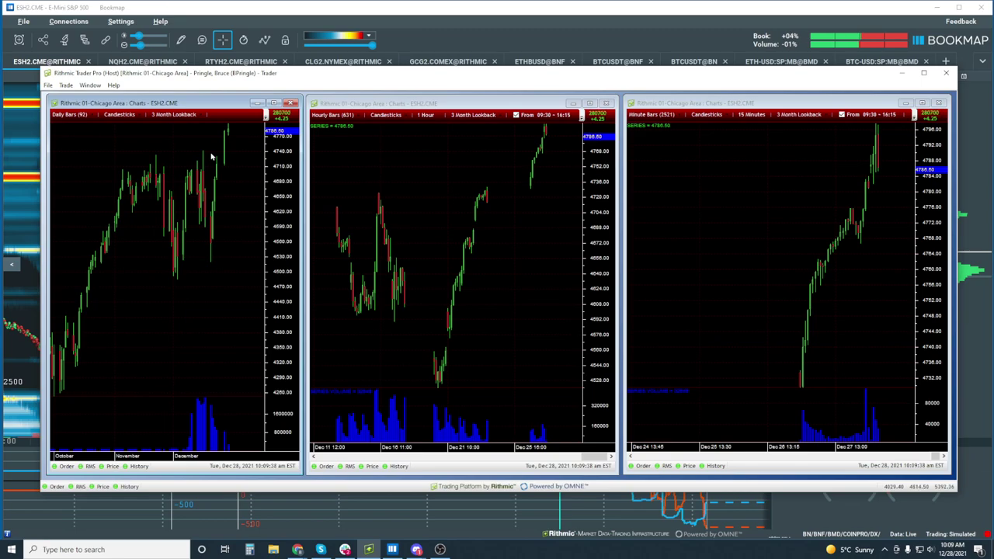
pyautogui.click(214, 261)
pyautogui.click(213, 261)
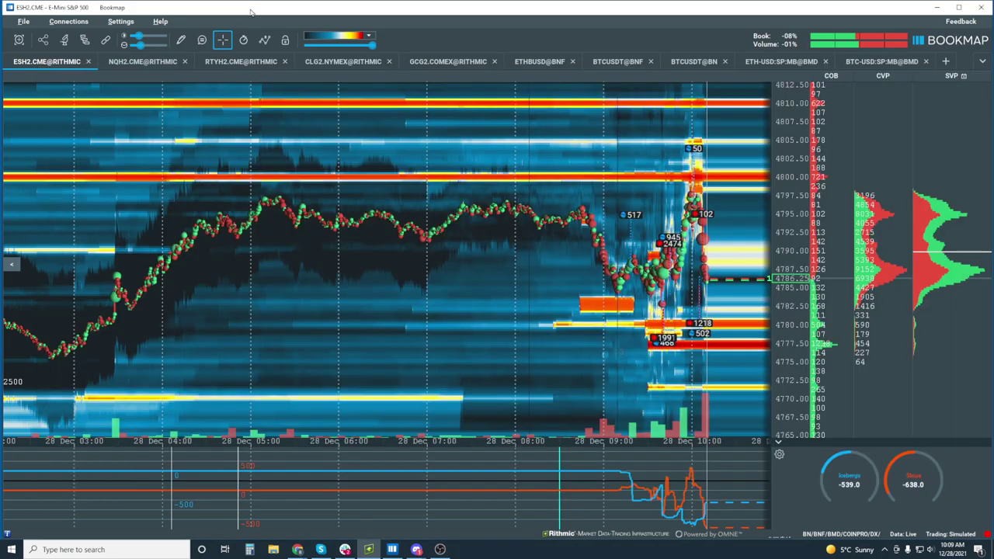
pyautogui.click(247, 11)
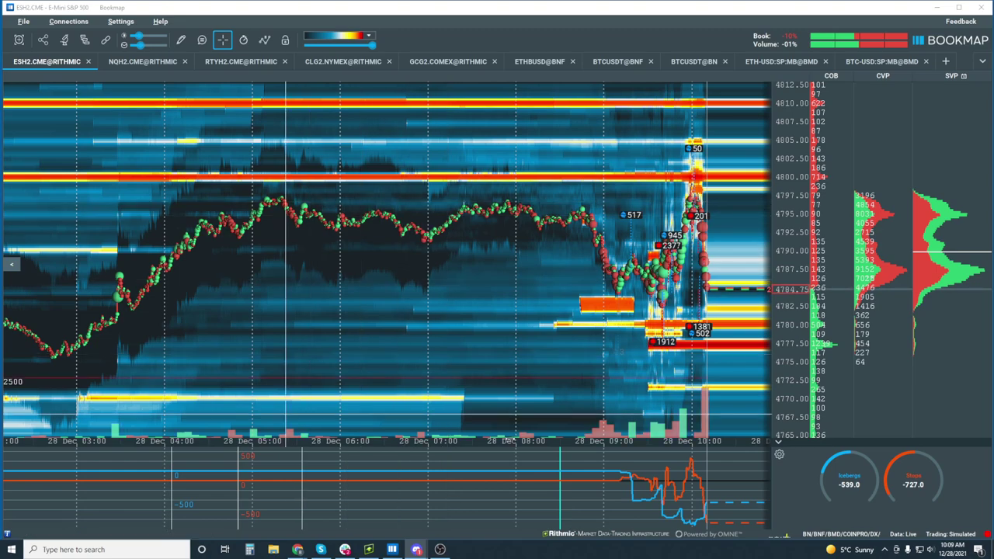
# Switch to Rithmic Trader Pro and examine the price level of the earlier December highs on the hourly chart with the crosshair.
pyautogui.click(369, 549)
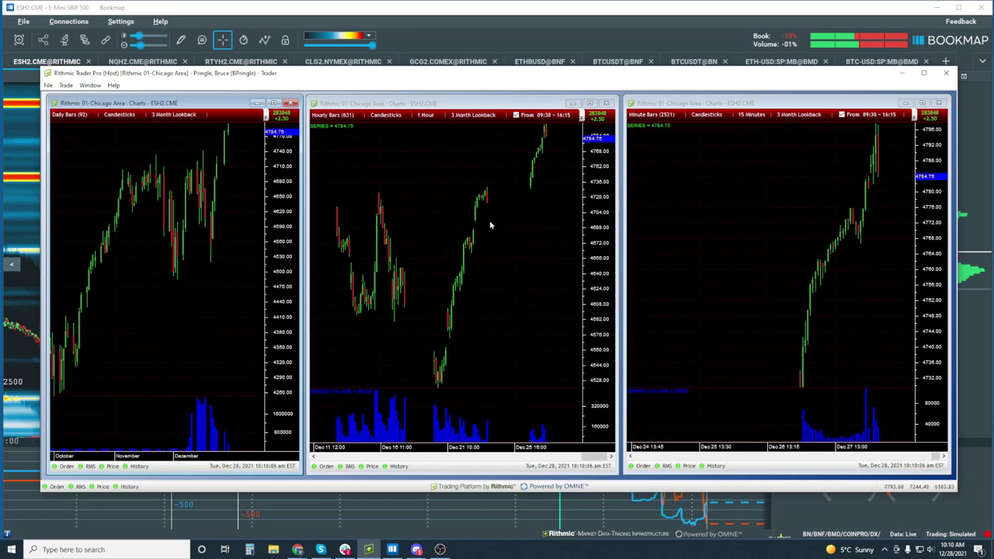
pyautogui.click(453, 196)
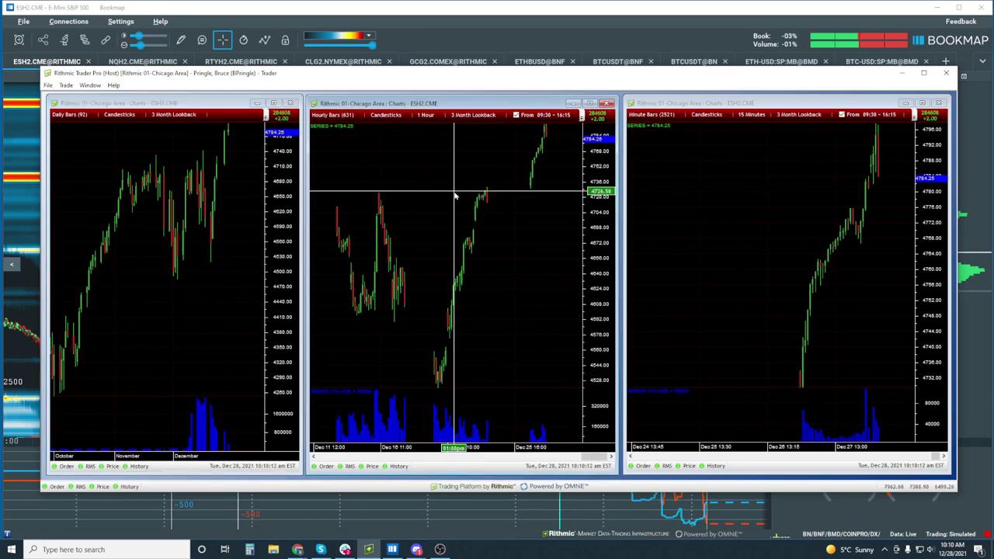
pyautogui.click(455, 195)
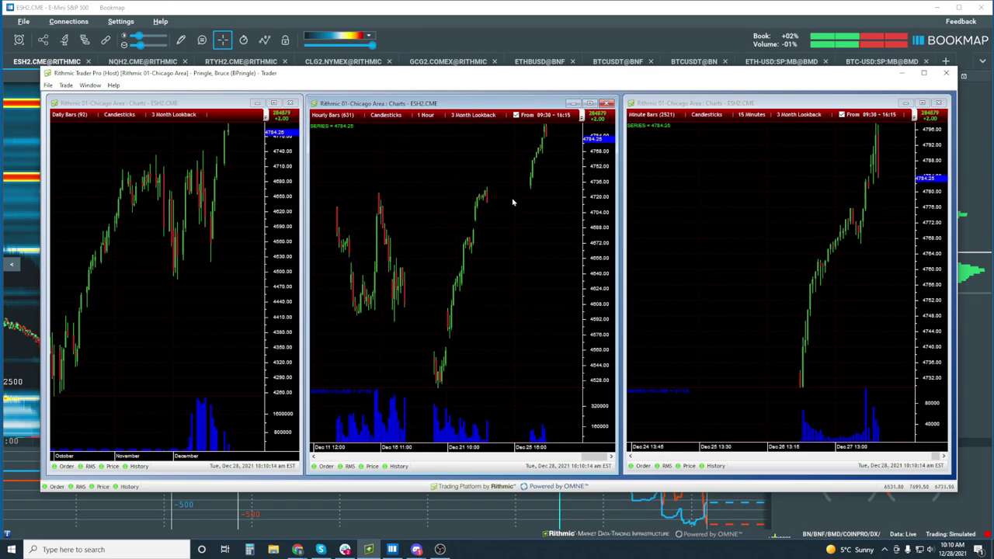
pyautogui.click(516, 115)
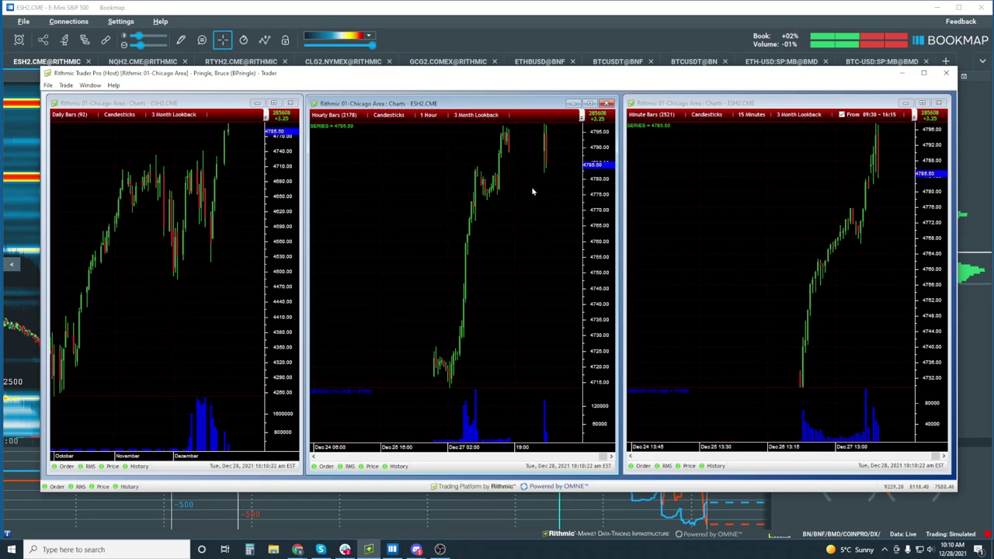
pyautogui.click(581, 116)
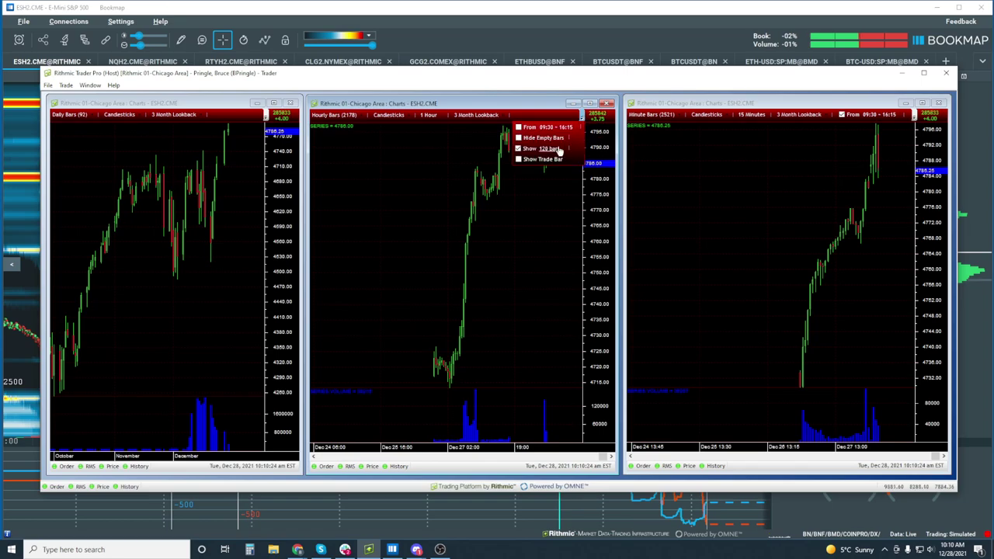
pyautogui.click(521, 128)
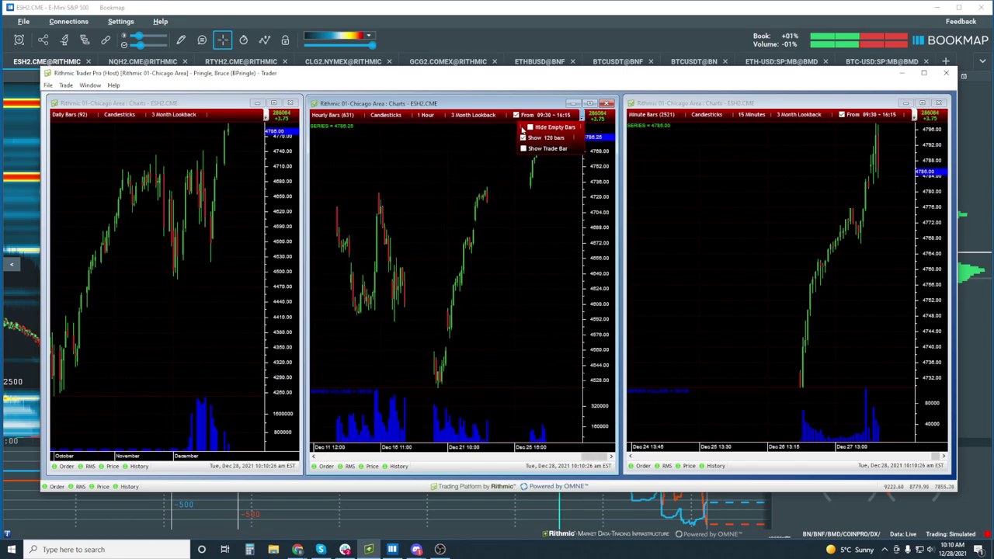
# Compare the late-December price gap on the hourly and daily charts, and set the hourly chart's lookback to 1 month.
pyautogui.click(522, 220)
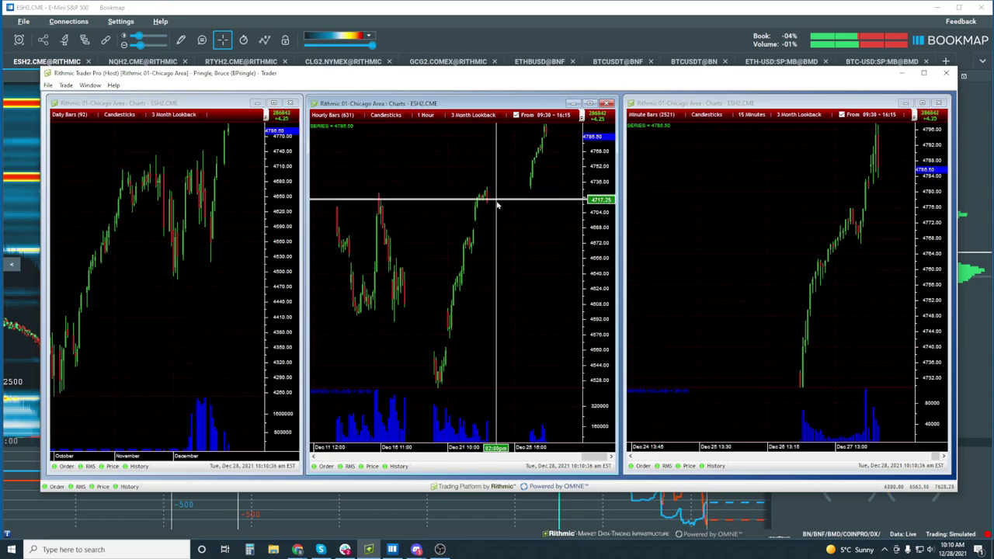
pyautogui.click(224, 172)
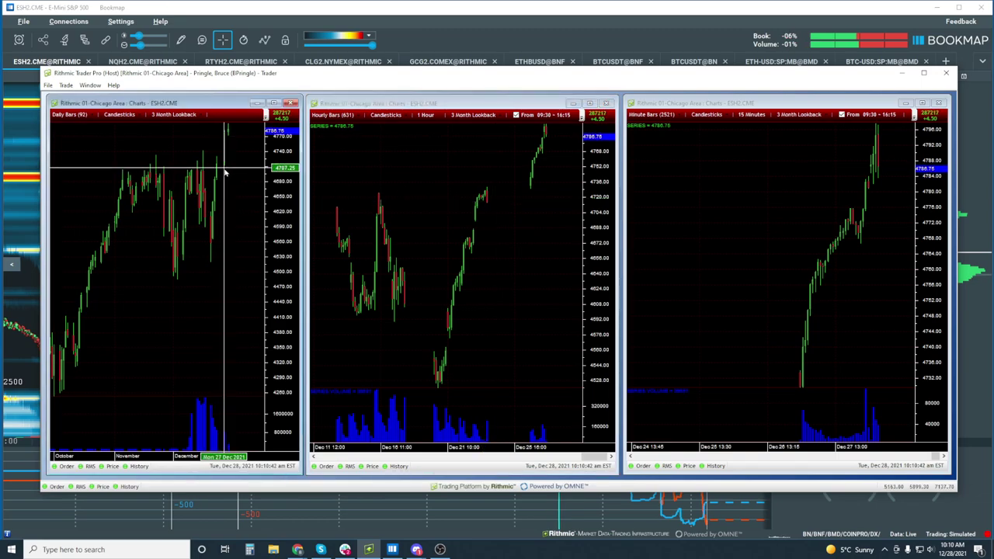
pyautogui.click(470, 195)
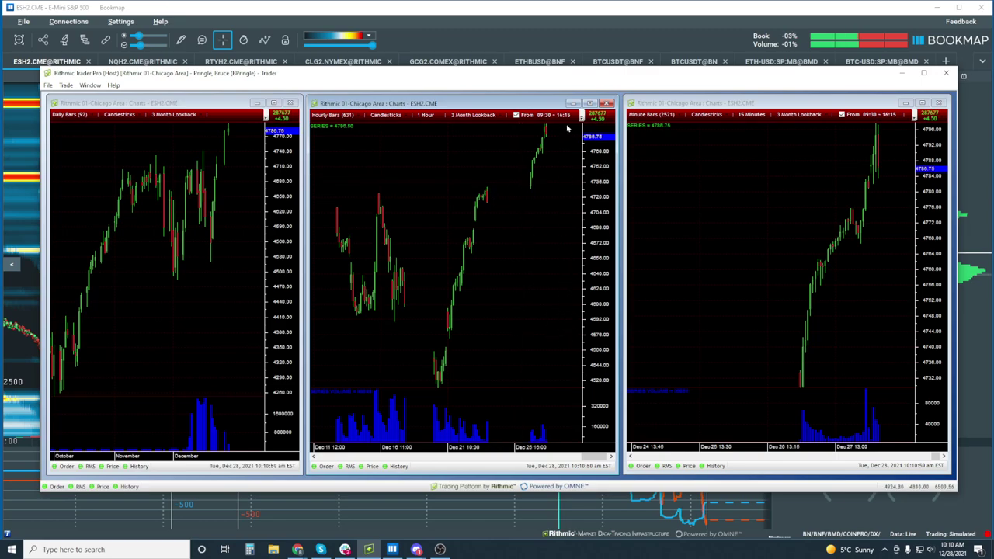
pyautogui.click(474, 120)
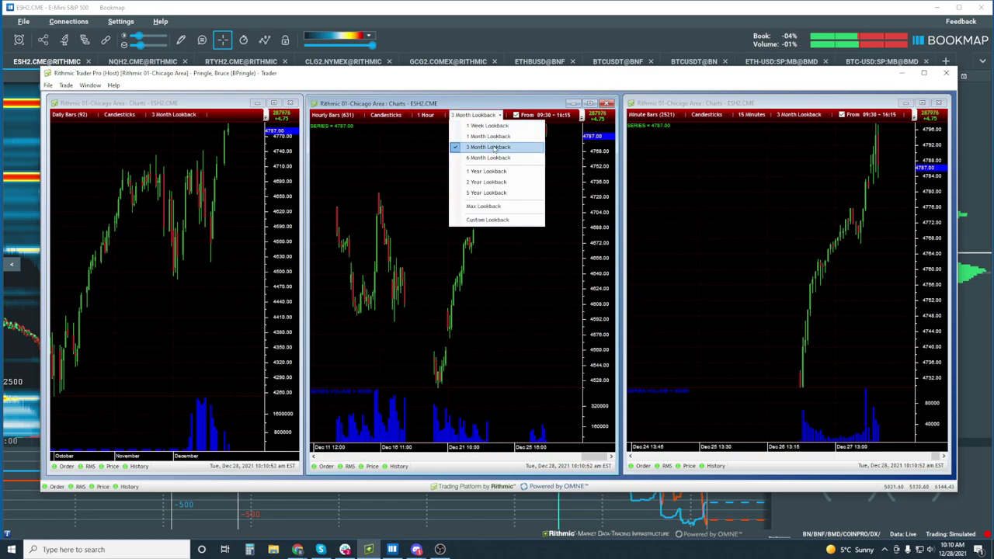
pyautogui.click(492, 144)
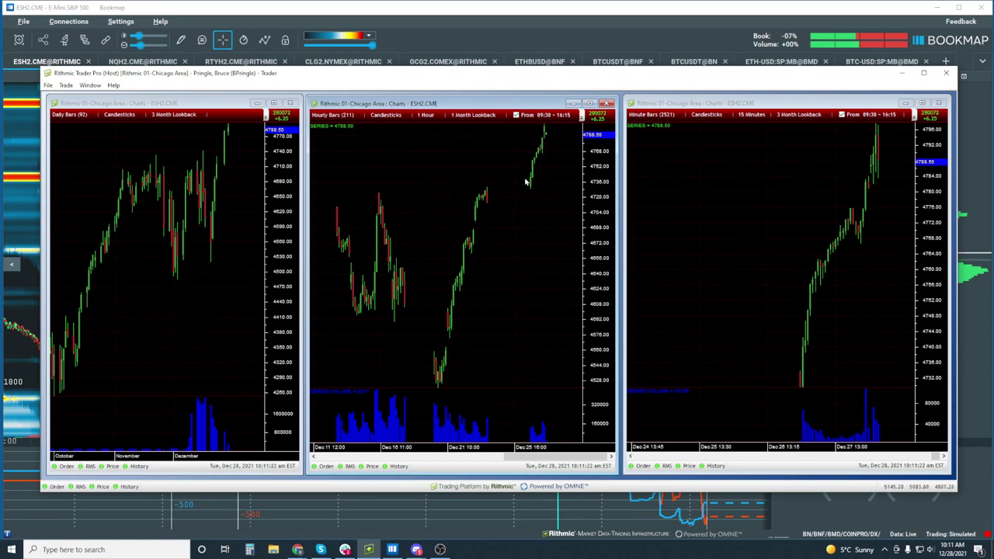
# Examine the gap between the previous session's close and today's 09:30 open on the 15-minute chart with the crosshair.
pyautogui.click(885, 163)
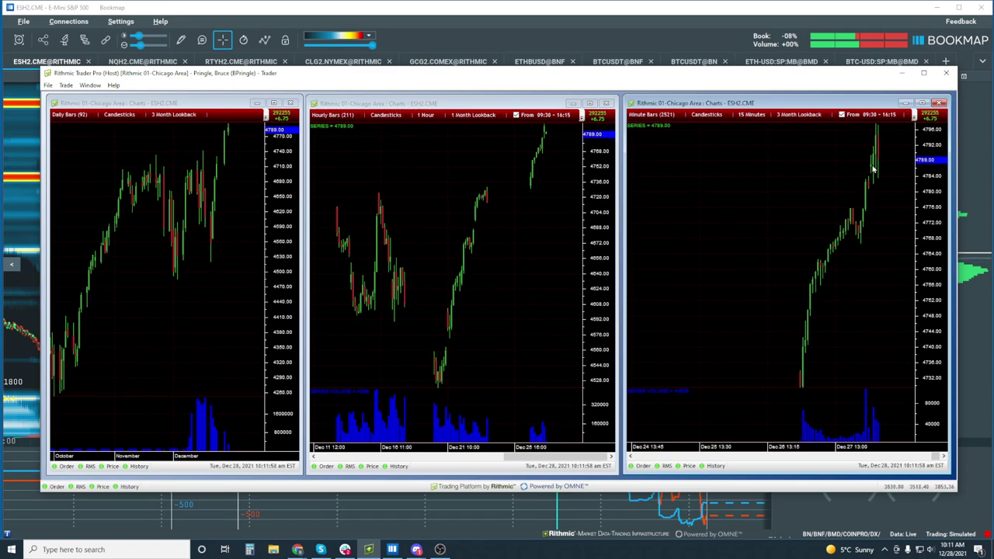
pyautogui.click(871, 165)
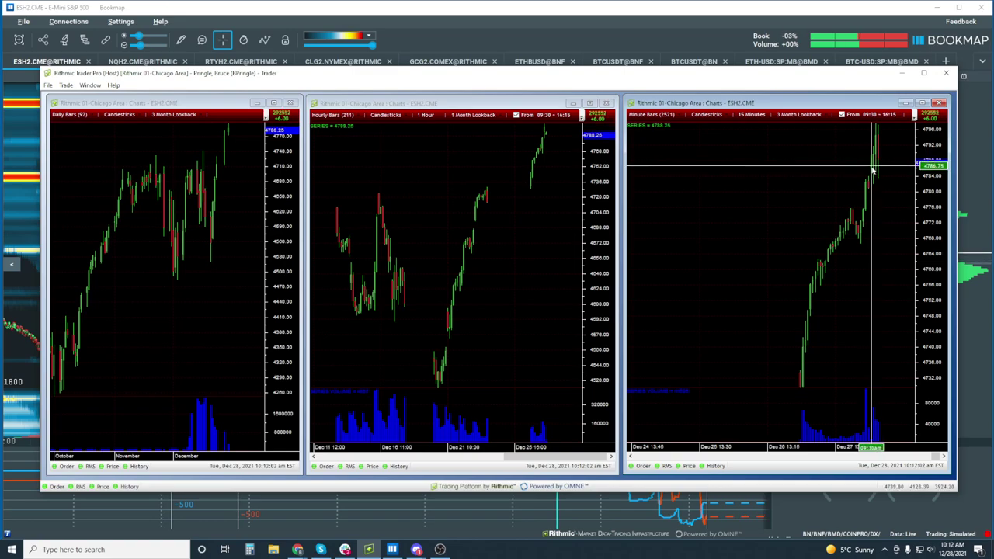
pyautogui.click(872, 173)
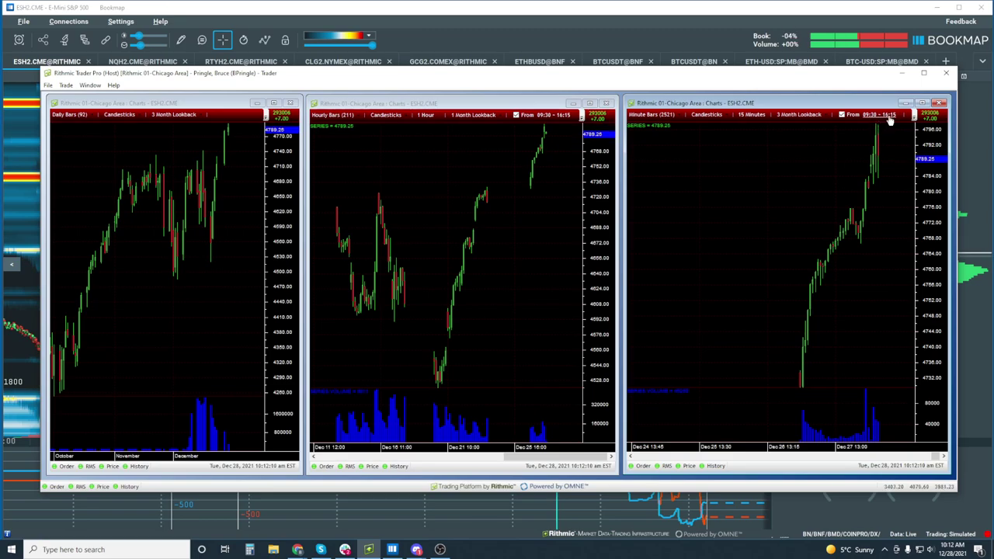
pyautogui.click(871, 174)
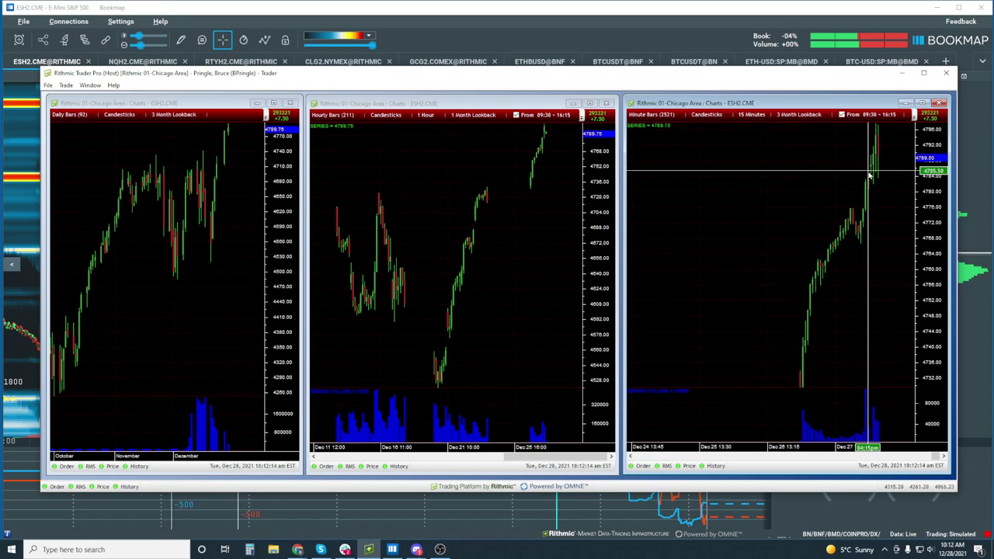
pyautogui.moveTo(871, 173); pyautogui.dragTo(874, 178)
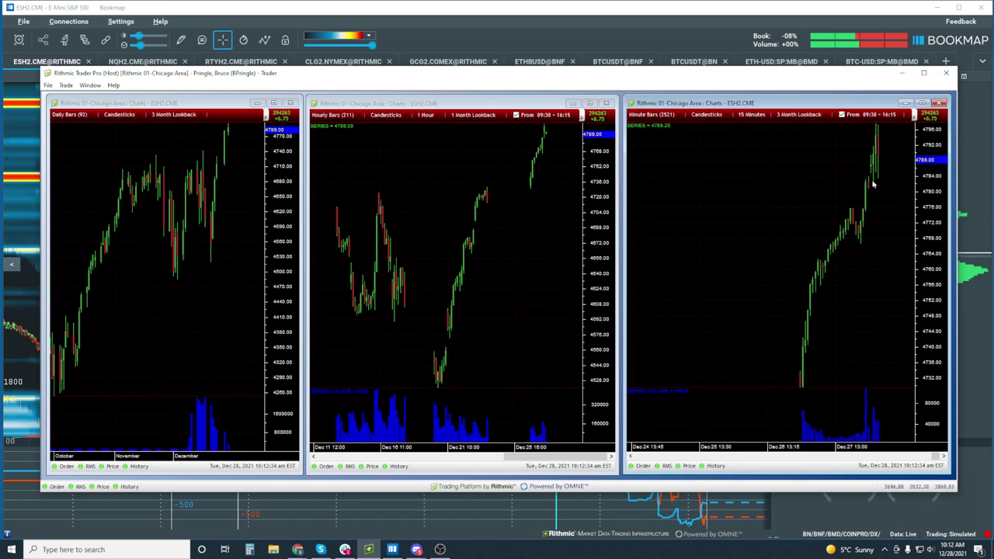
# Switch to Bookmap and draw a rectangle on the ESH2 heatmap from about 03:27 to the current time, spanning about 4781 to 4799.
pyautogui.click(613, 10)
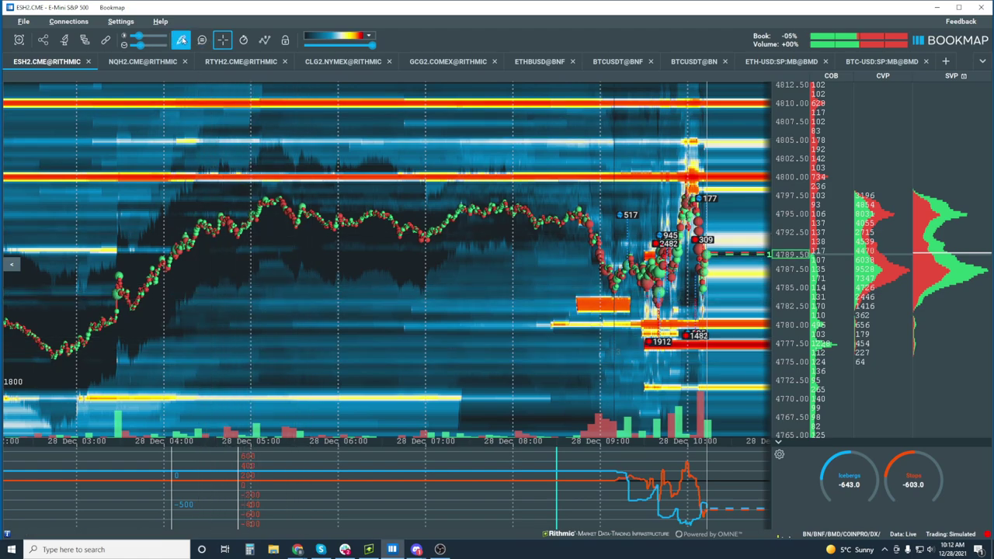
pyautogui.click(181, 39)
pyautogui.click(220, 184)
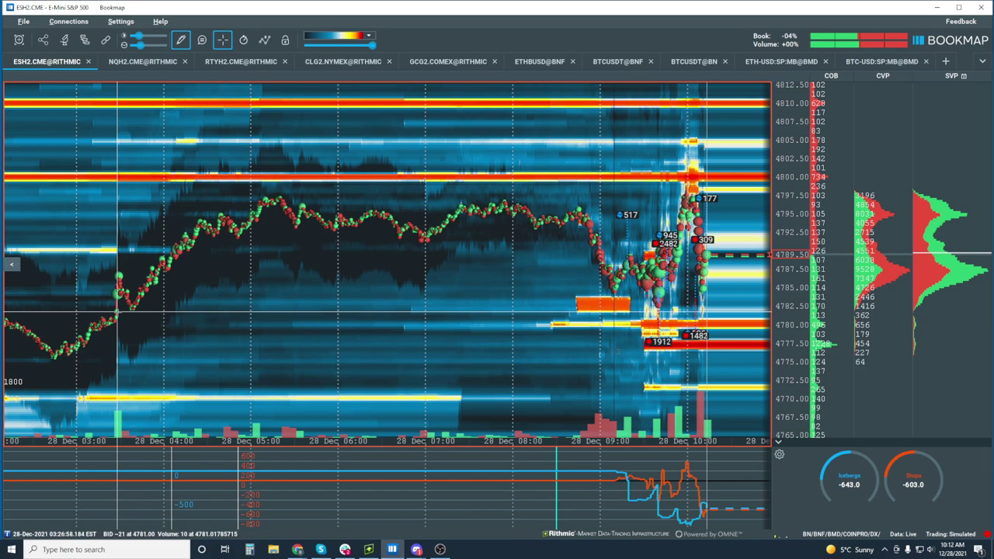
pyautogui.moveTo(117, 311); pyautogui.dragTo(703, 312)
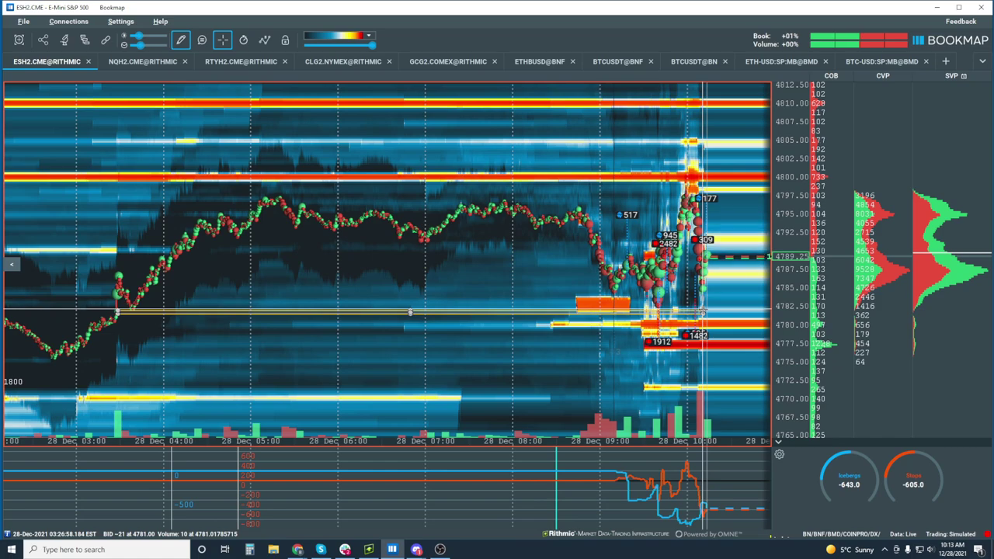
pyautogui.moveTo(703, 311)
pyautogui.mouseDown()
pyautogui.moveTo(723, 291)
pyautogui.moveTo(702, 184)
pyautogui.mouseUp()
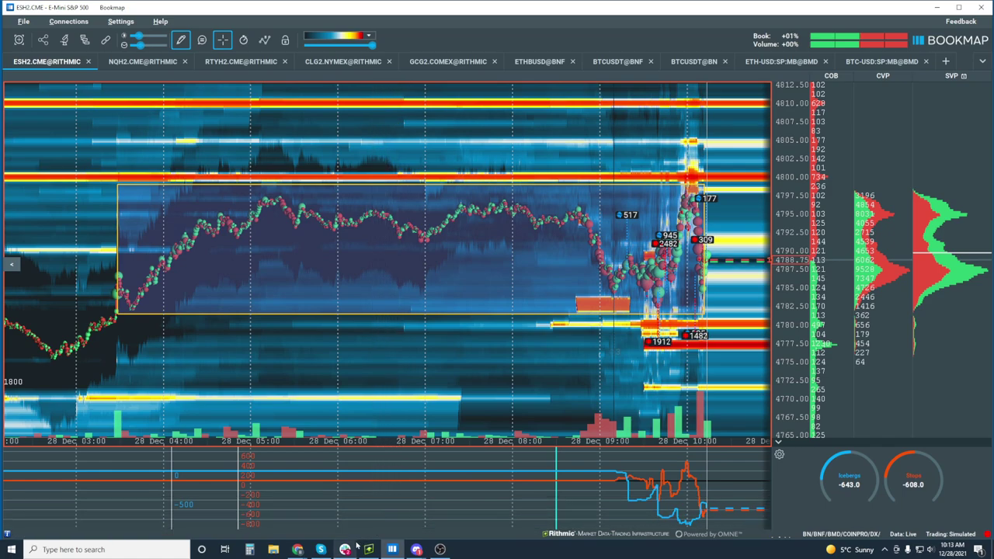
# Review the 15-minute chart in Rithmic Trader Pro, return to Bookmap and exit drawing mode.
pyautogui.click(368, 551)
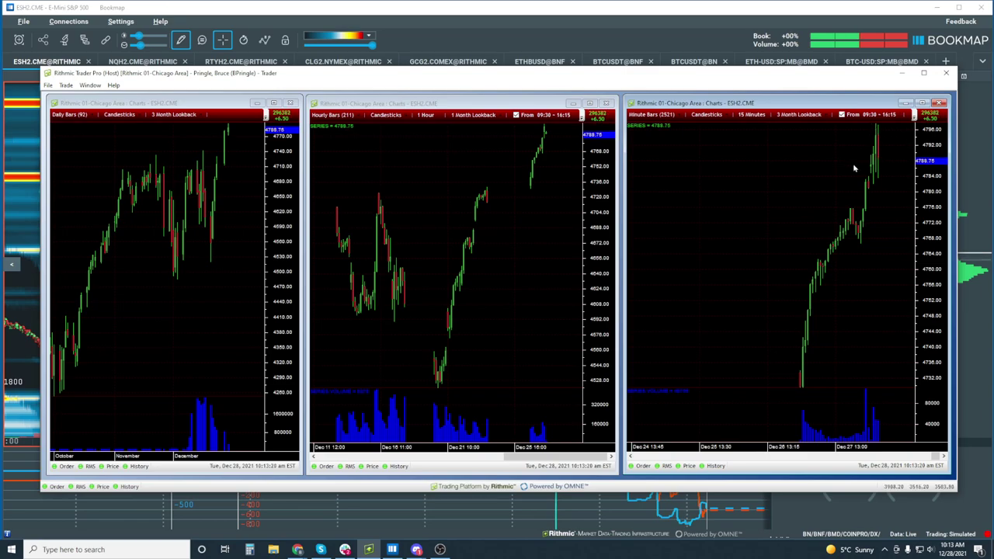
pyautogui.click(612, 10)
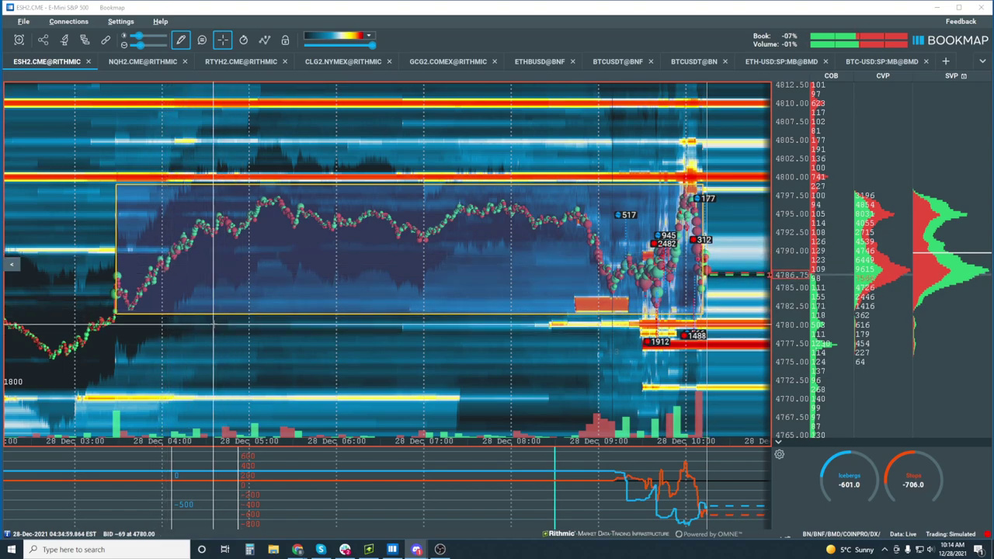
pyautogui.press('Escape')
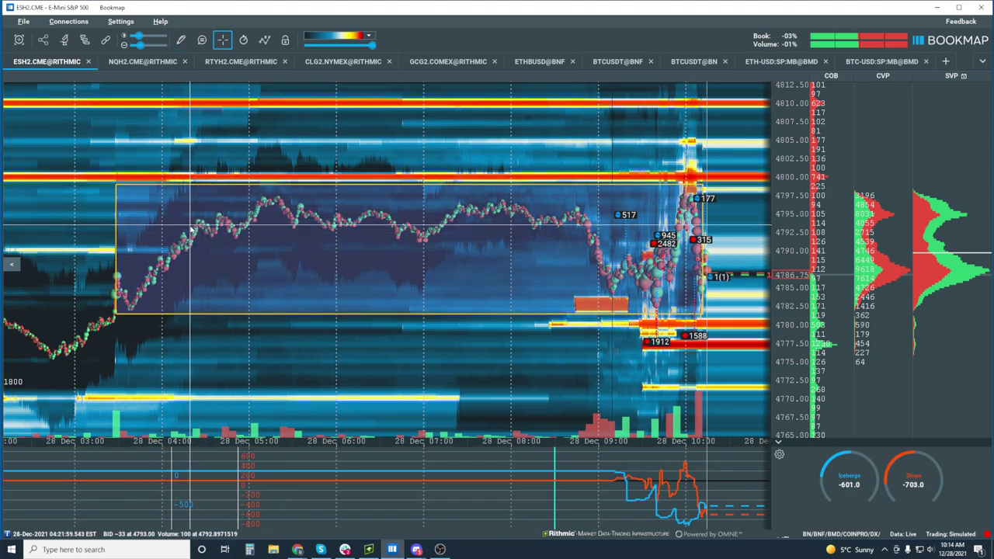
# Resize the overnight rectangle on the heatmap to start about 04:20 and span about 4792 to 4799, and exit edit mode.
pyautogui.rightClick(201, 313)
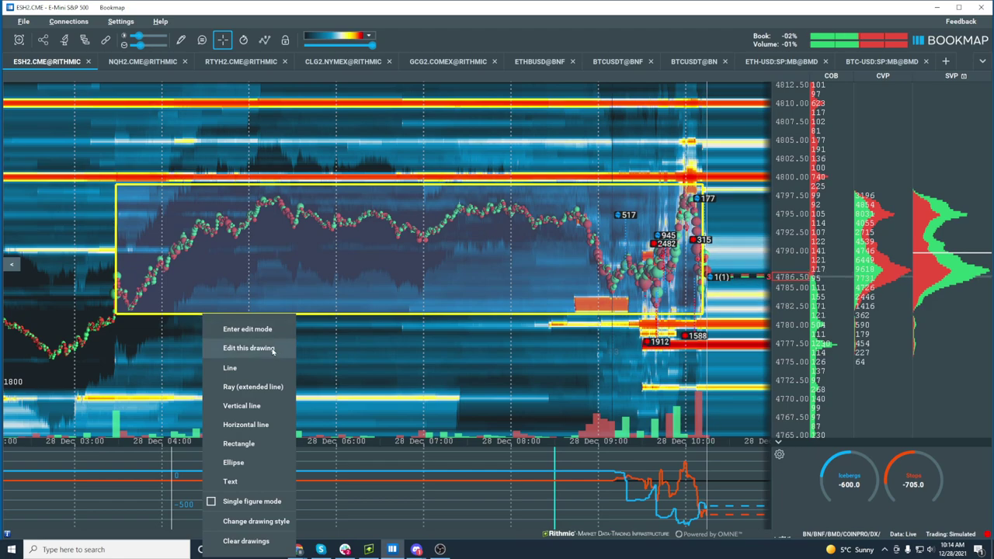
pyautogui.click(273, 351)
pyautogui.moveTo(116, 314)
pyautogui.mouseDown()
pyautogui.moveTo(129, 274)
pyautogui.moveTo(68, 247)
pyautogui.moveTo(34, 248)
pyautogui.moveTo(173, 252)
pyautogui.mouseUp()
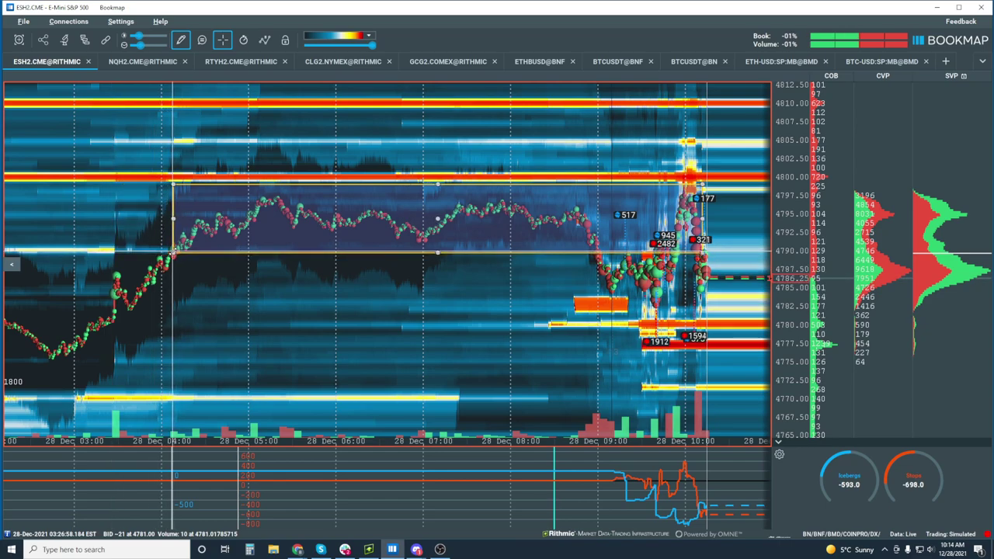
pyautogui.moveTo(172, 252); pyautogui.dragTo(244, 180)
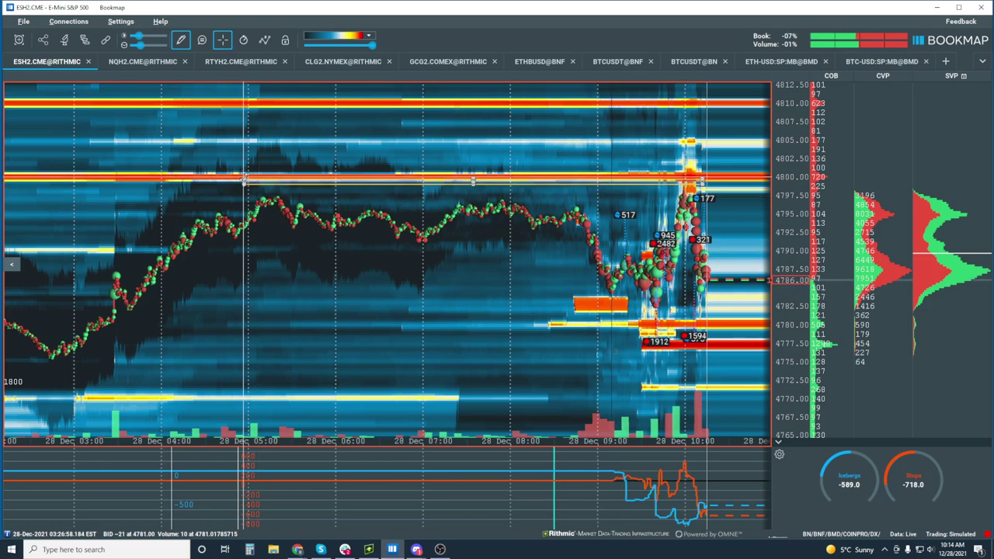
pyautogui.moveTo(244, 180); pyautogui.dragTo(189, 236)
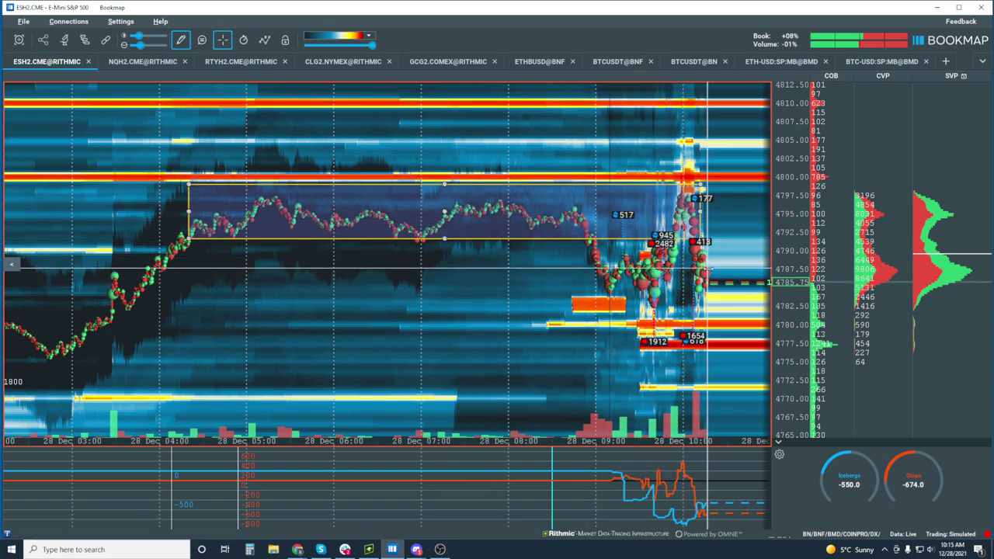
pyautogui.scroll(3, 668, 233)
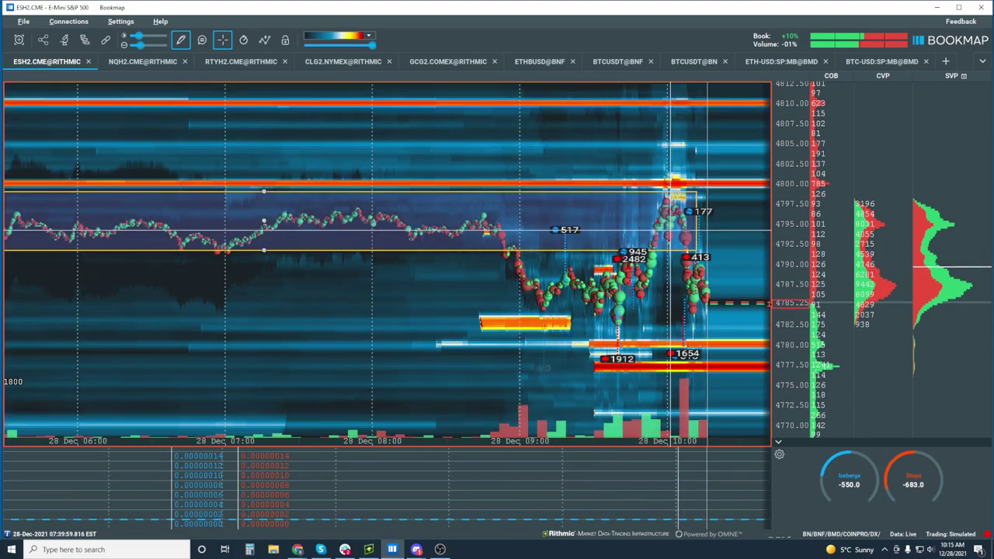
pyautogui.scroll(2, 658, 230)
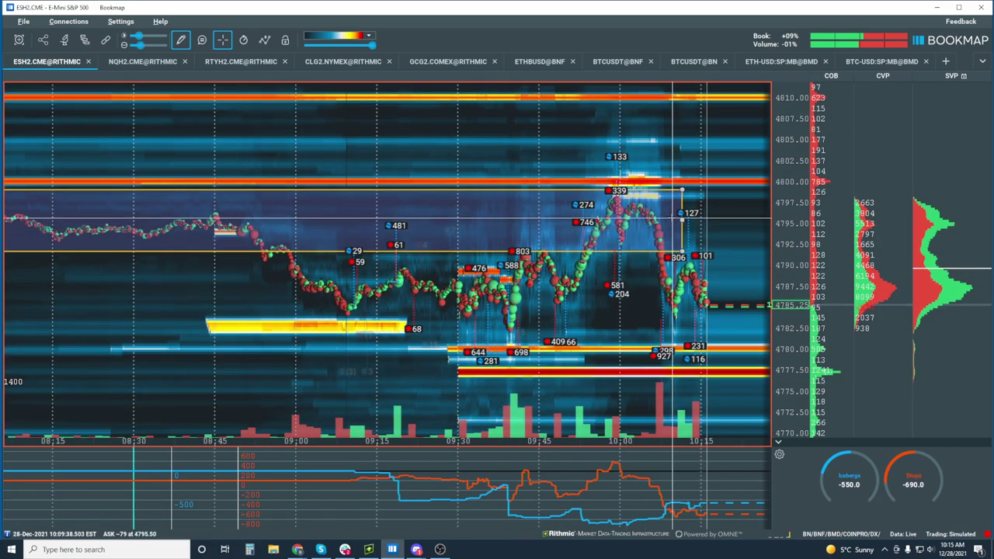
pyautogui.press('Escape')
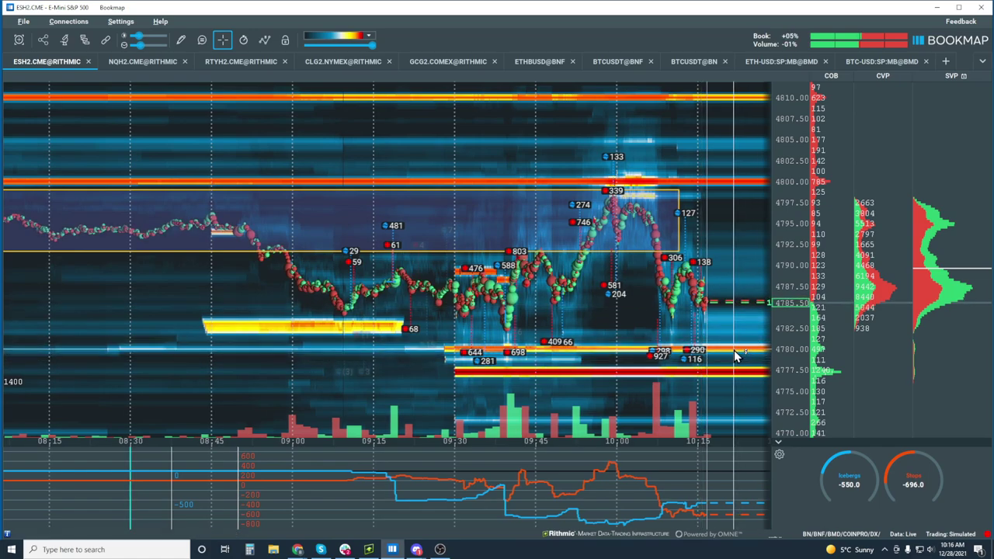
# Compare the marked overnight range with price action since the 09:30 open and the resting liquidity around 4777.50 and 4780.
pyautogui.scroll(-6, 737, 356)
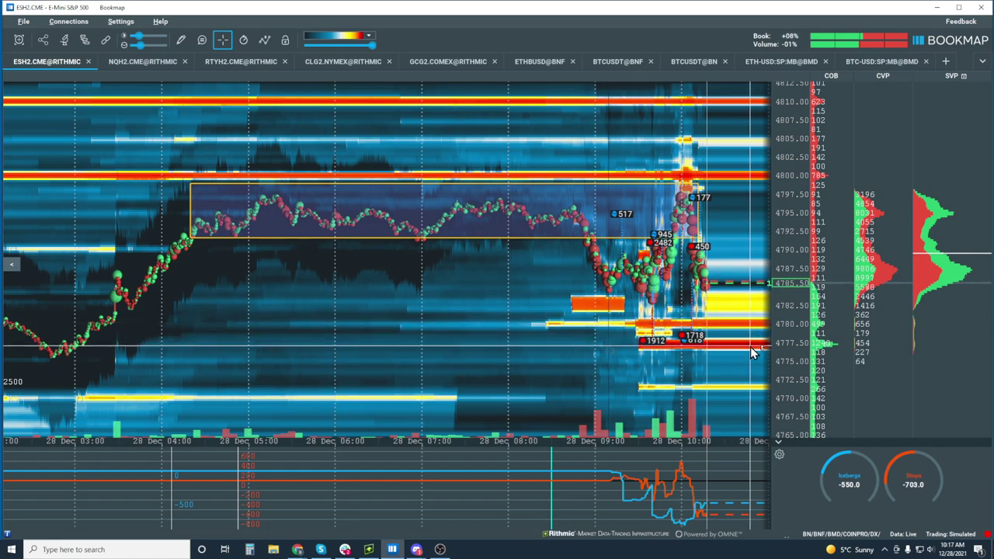
pyautogui.scroll(3, 684, 295)
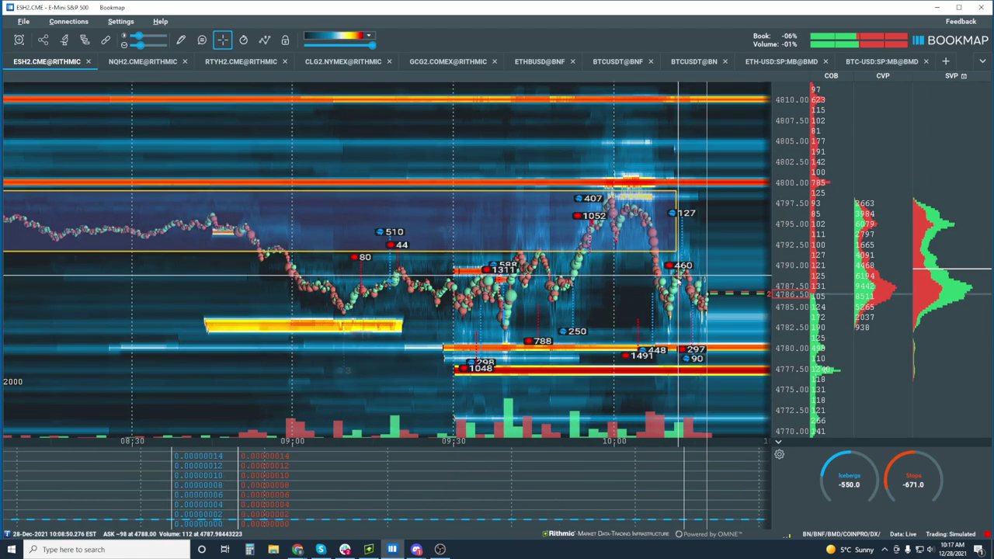
pyautogui.scroll(2, 677, 281)
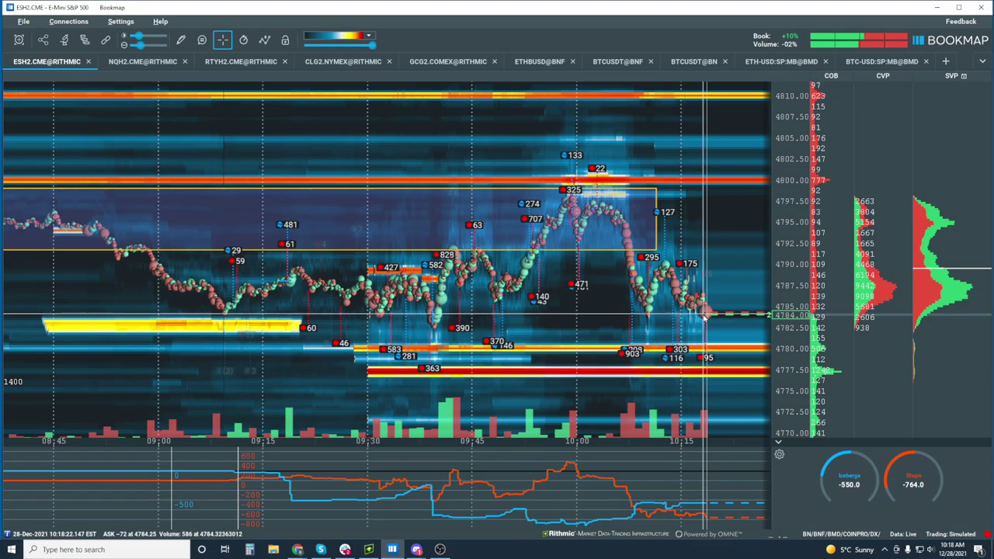
pyautogui.scroll(5, 695, 287)
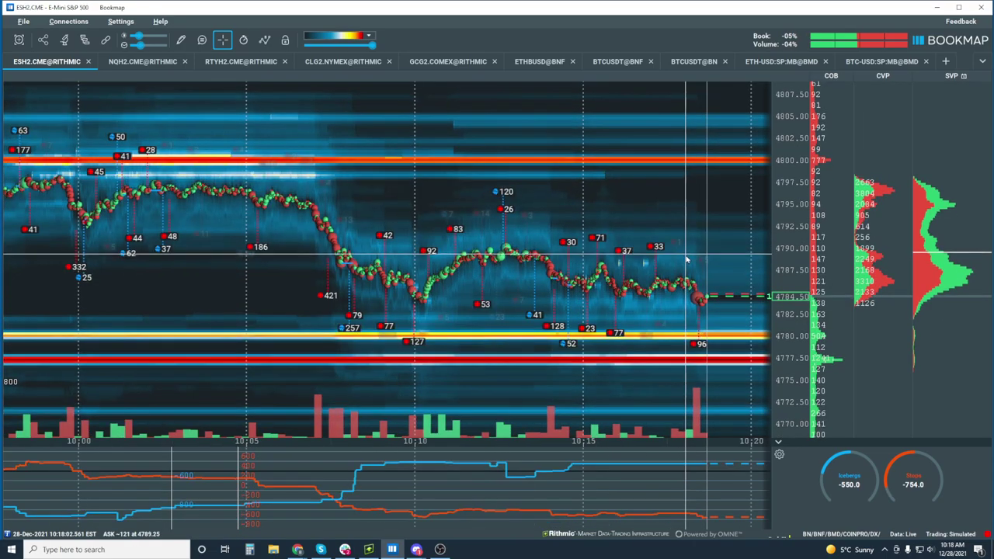
pyautogui.scroll(2, 792, 327)
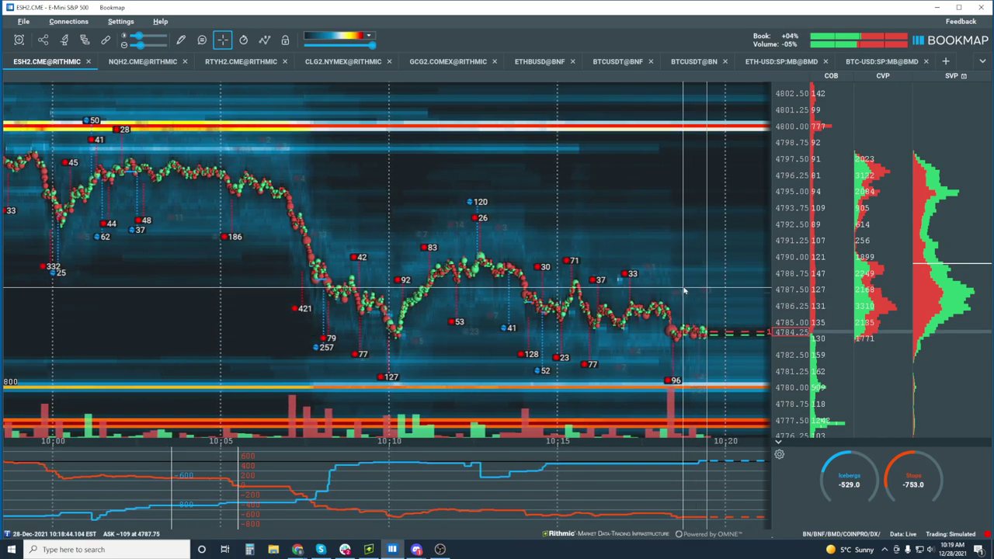
pyautogui.scroll(2, 684, 290)
pyautogui.scroll(2, 790, 317)
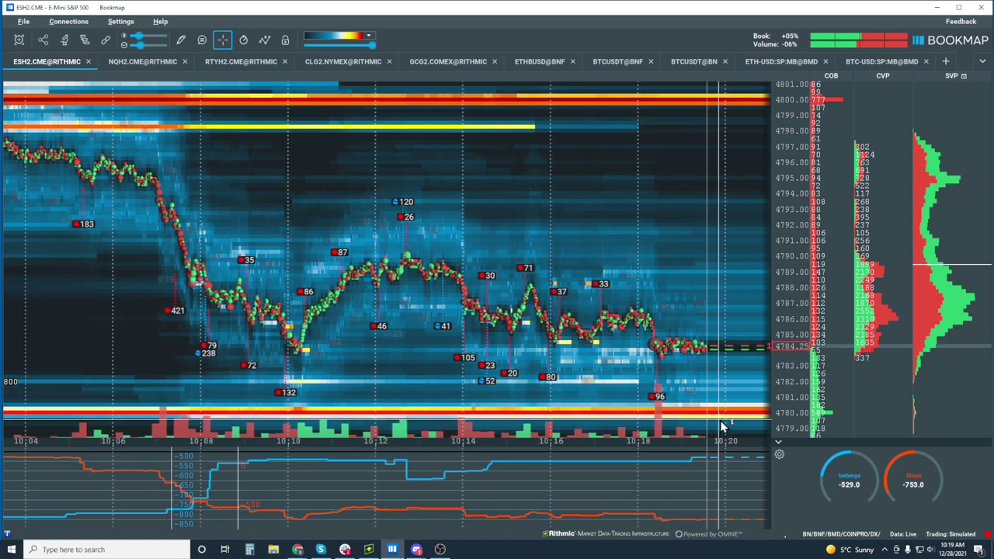
# Examine the 10:20 drop and rebound against the heatmap liquidity near 4780.50 and the stops and icebergs lines.
pyautogui.scroll(5, 711, 315)
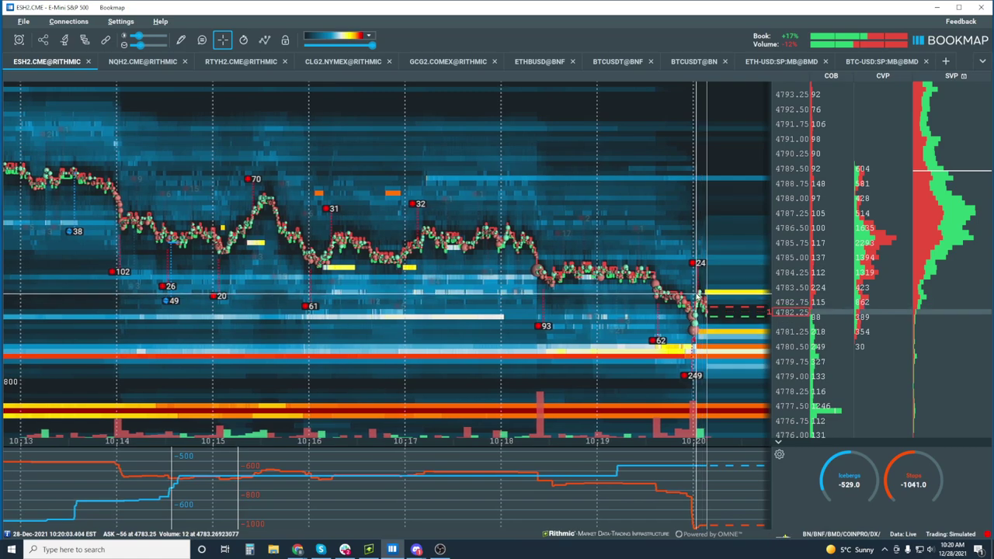
pyautogui.scroll(3, 704, 300)
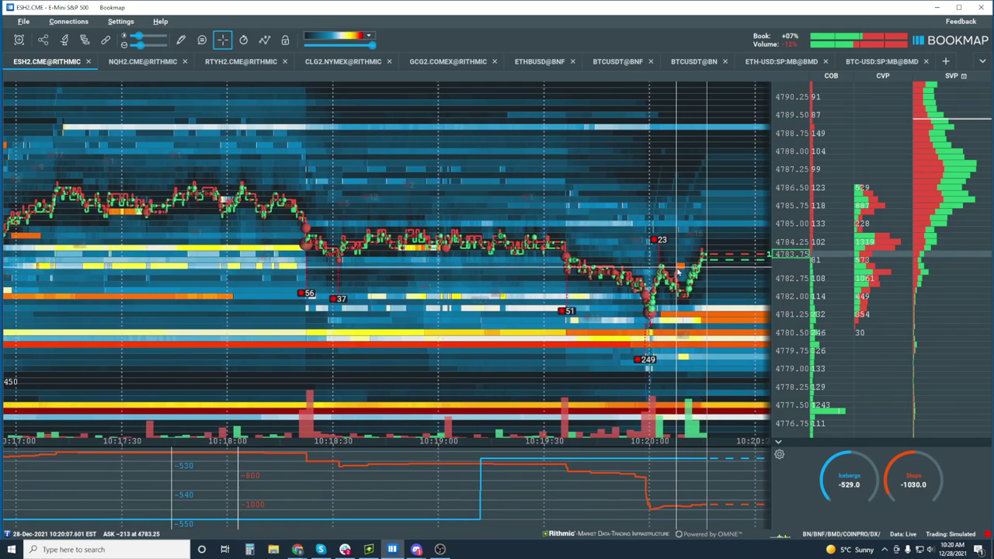
pyautogui.scroll(-2, 678, 271)
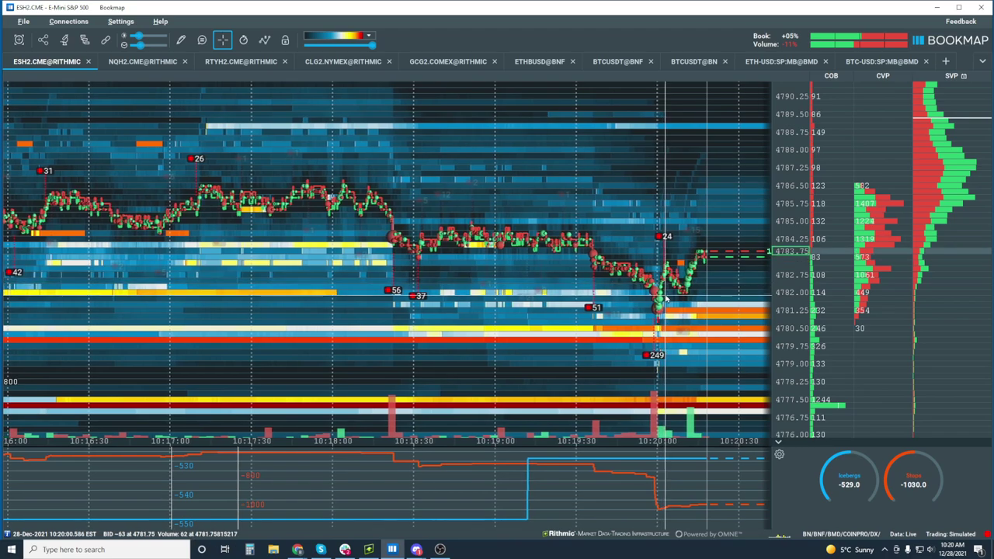
pyautogui.scroll(-5, 683, 200)
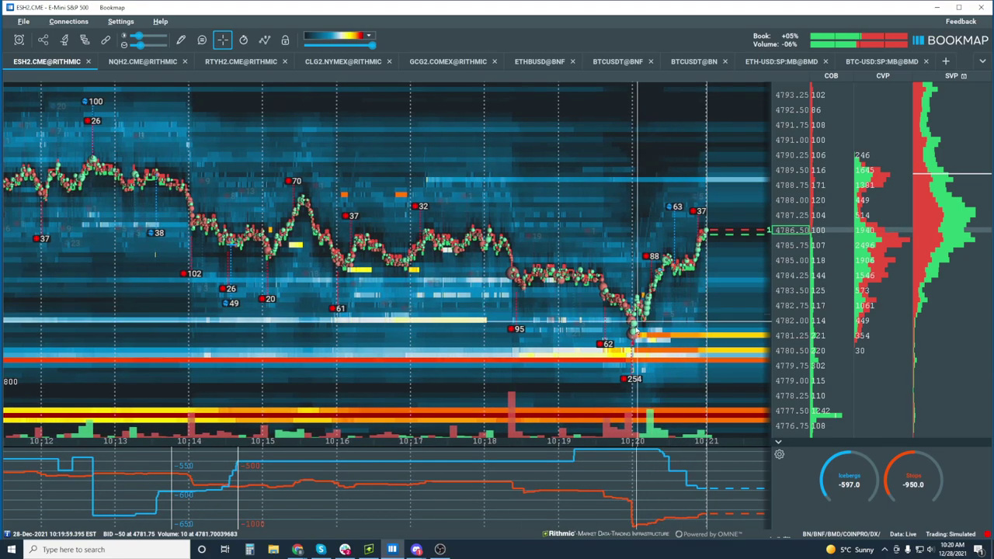
pyautogui.scroll(3, 503, 289)
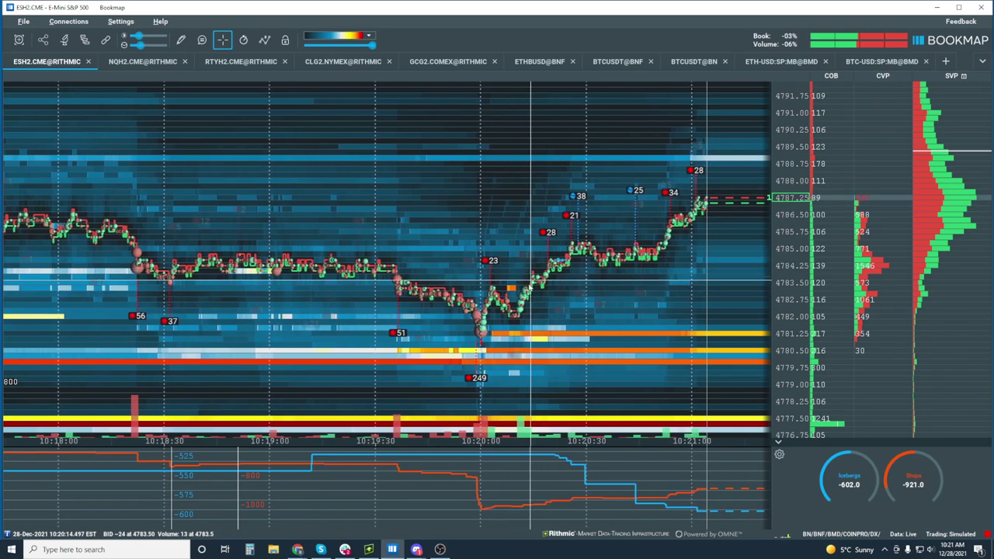
pyautogui.scroll(-2, 598, 268)
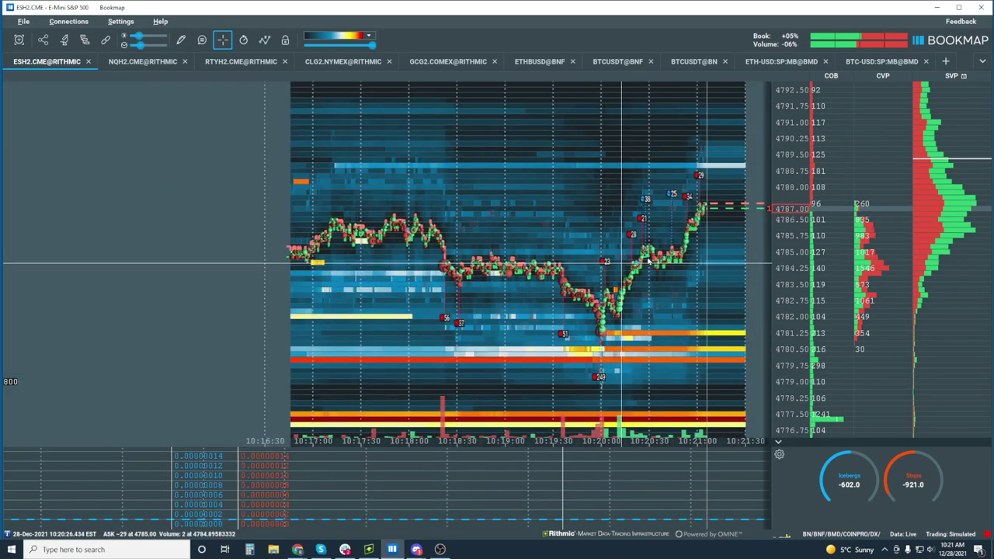
pyautogui.scroll(-3, 606, 266)
pyautogui.scroll(-2, 647, 262)
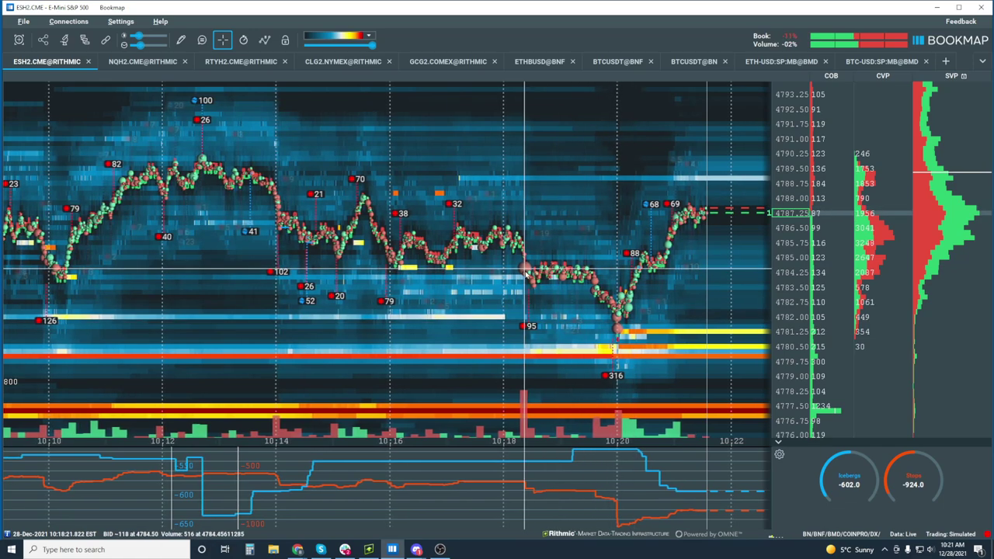
# Inspect the individual trades and stops at the 10:20:00 low at millisecond scale, and return the heatmap to the live price.
pyautogui.scroll(-3, 613, 318)
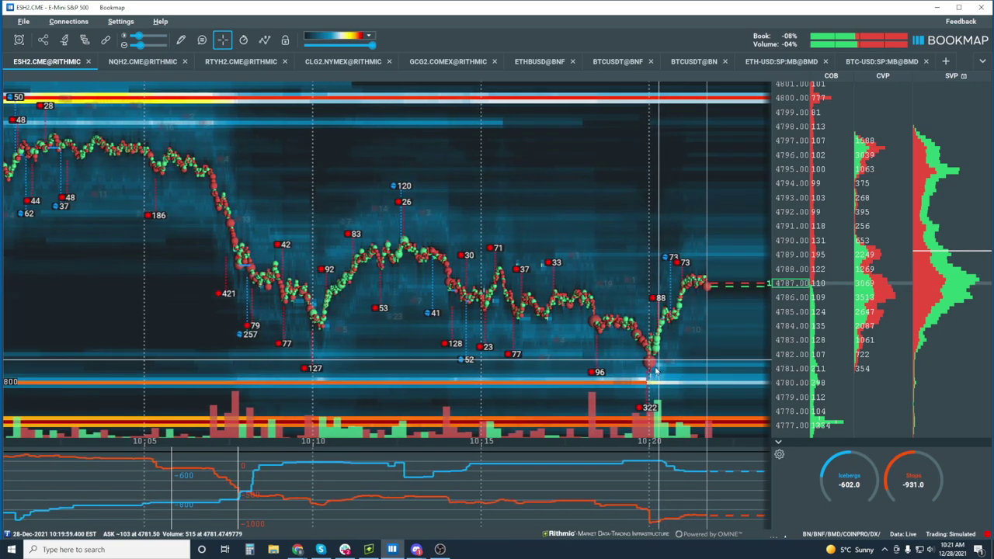
pyautogui.scroll(5, 651, 374)
pyautogui.scroll(10, 422, 272)
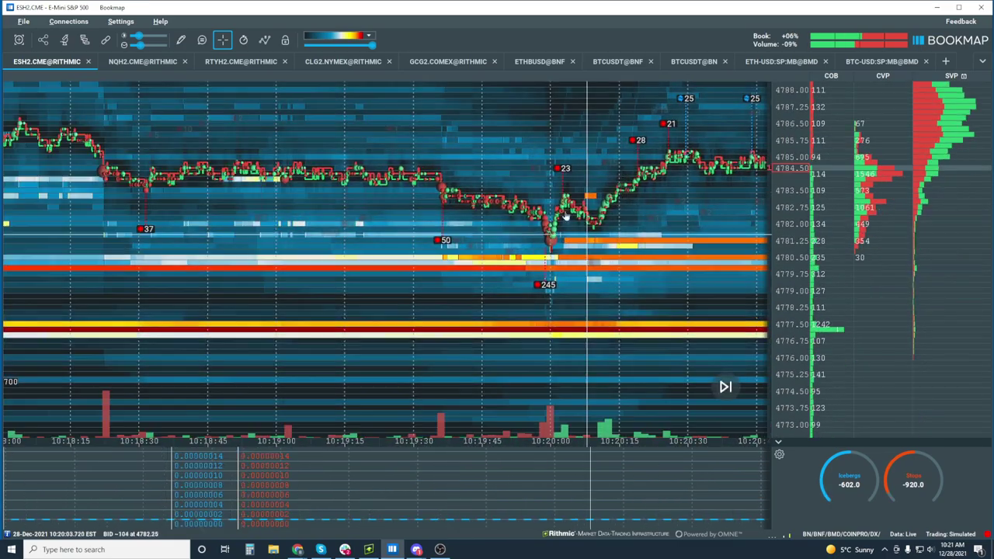
pyautogui.scroll(15, 559, 281)
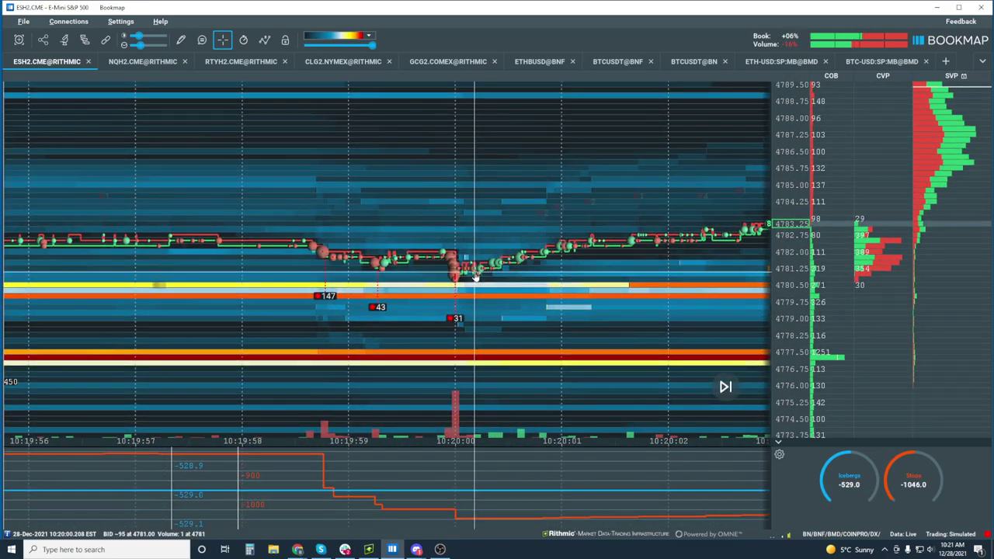
pyautogui.scroll(3, 774, 323)
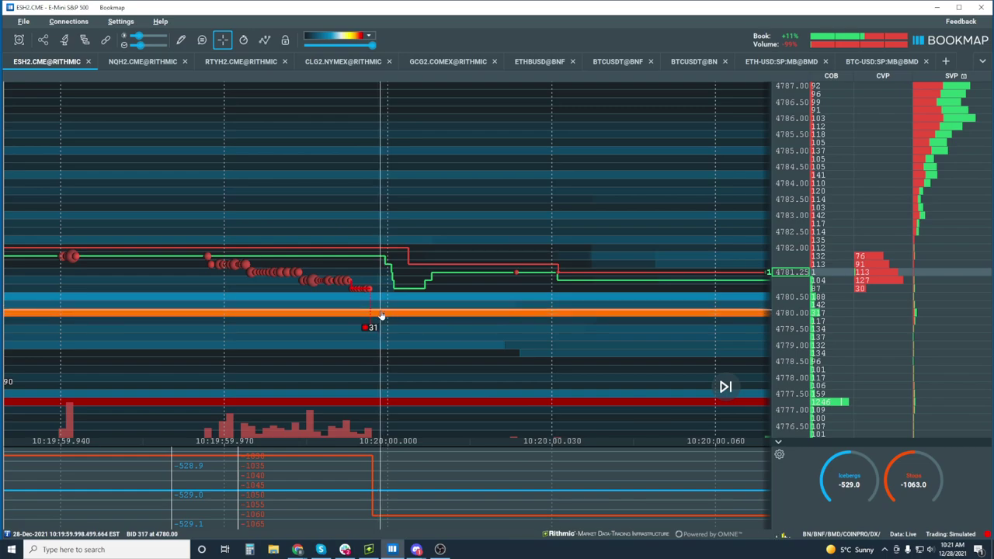
pyautogui.scroll(-10, 381, 316)
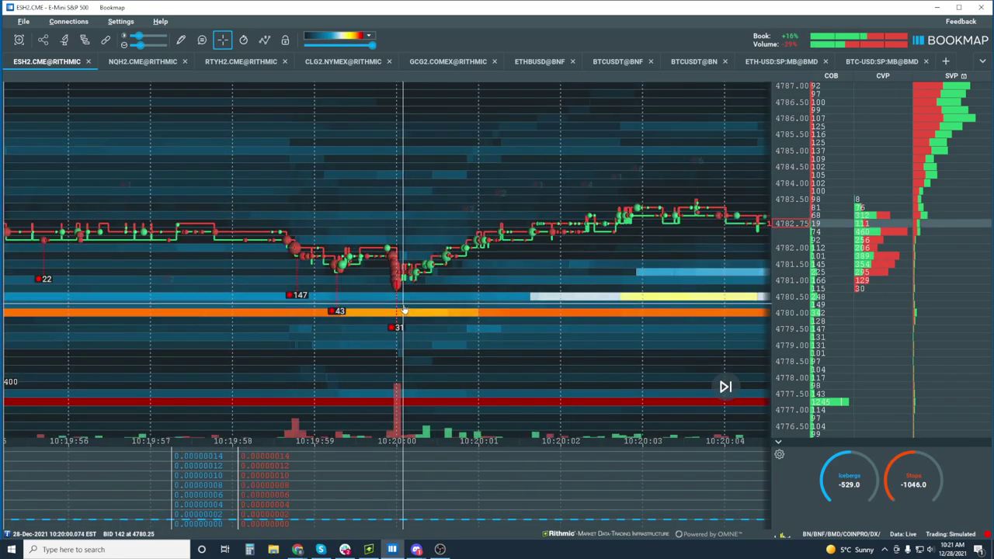
pyautogui.scroll(-5, 404, 309)
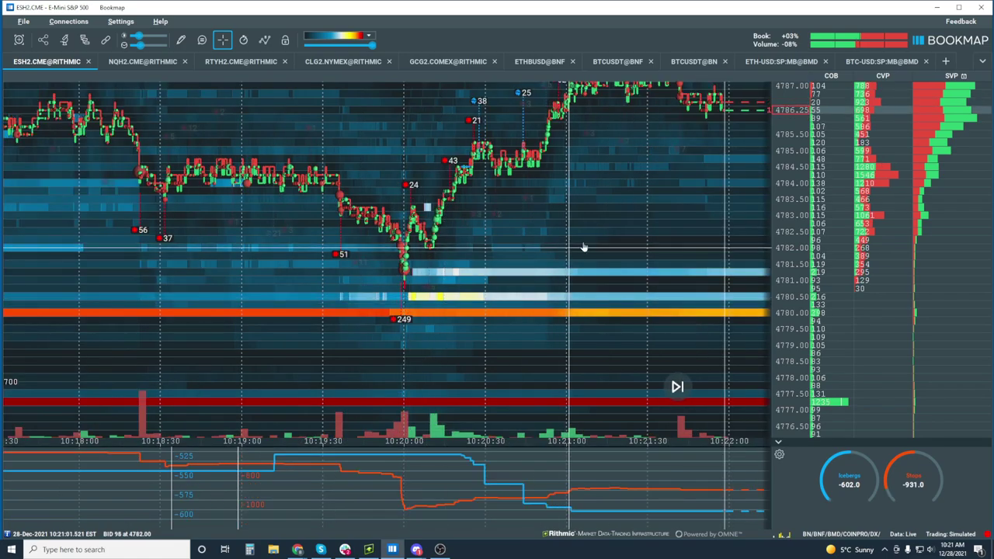
pyautogui.click(679, 386)
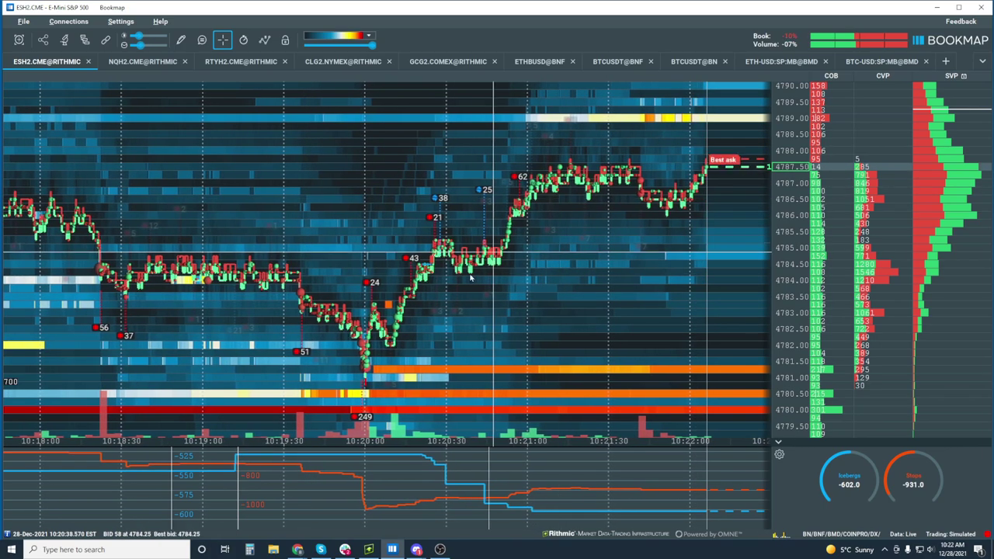
# Examine the rebound from the 10:20 low toward the liquidity at 4789 on the 10:14 to 10:25 heatmap.
pyautogui.scroll(-3, 449, 279)
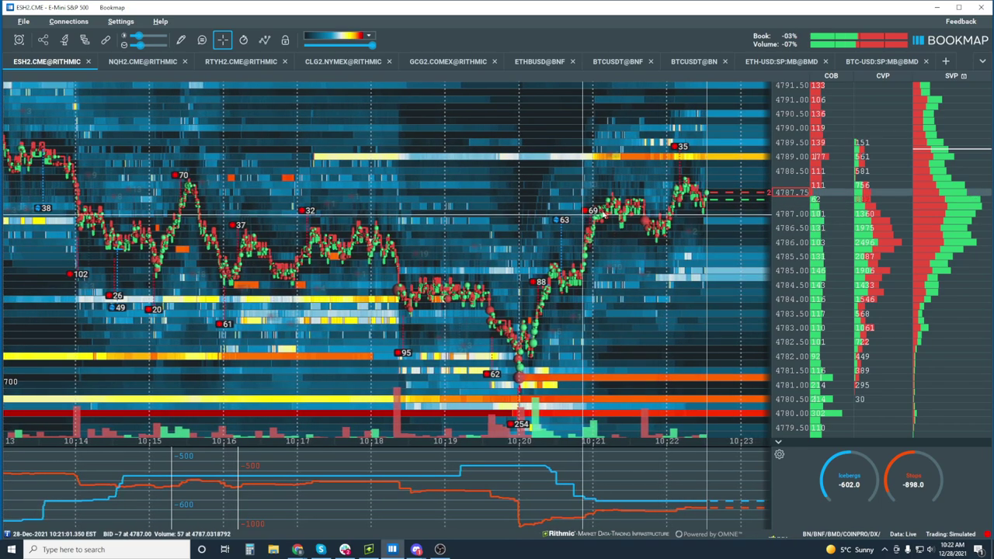
pyautogui.scroll(-3, 664, 199)
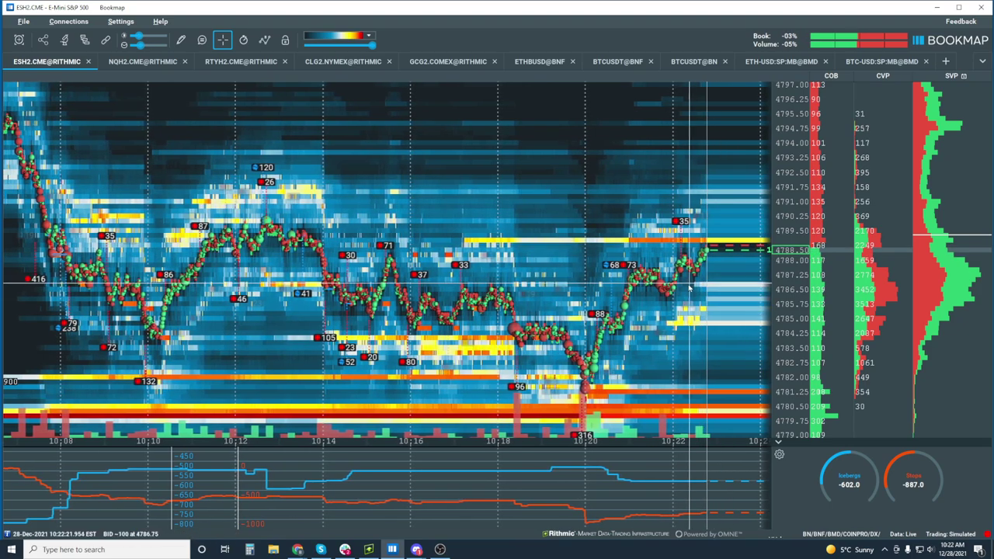
pyautogui.scroll(3, 685, 287)
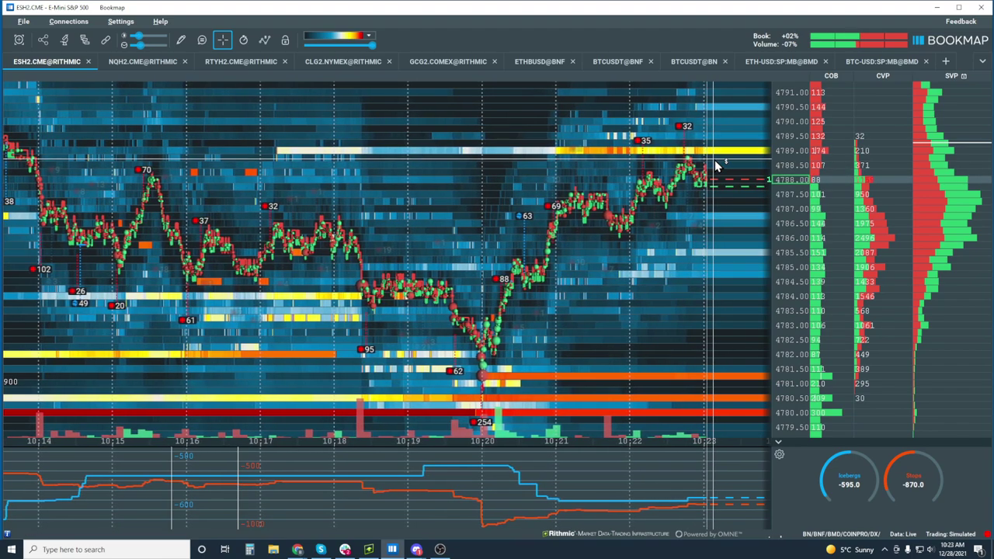
pyautogui.scroll(3, 701, 167)
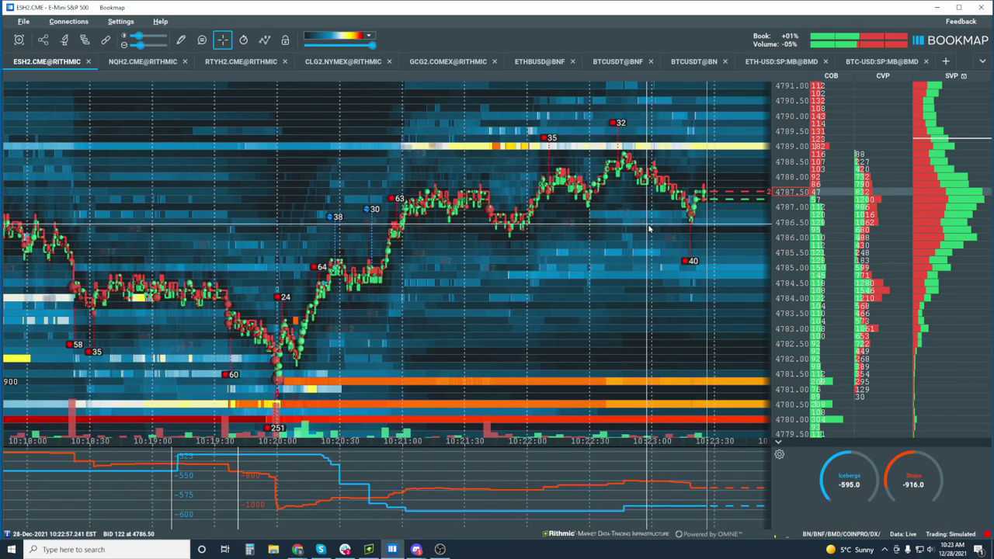
pyautogui.scroll(-3, 649, 229)
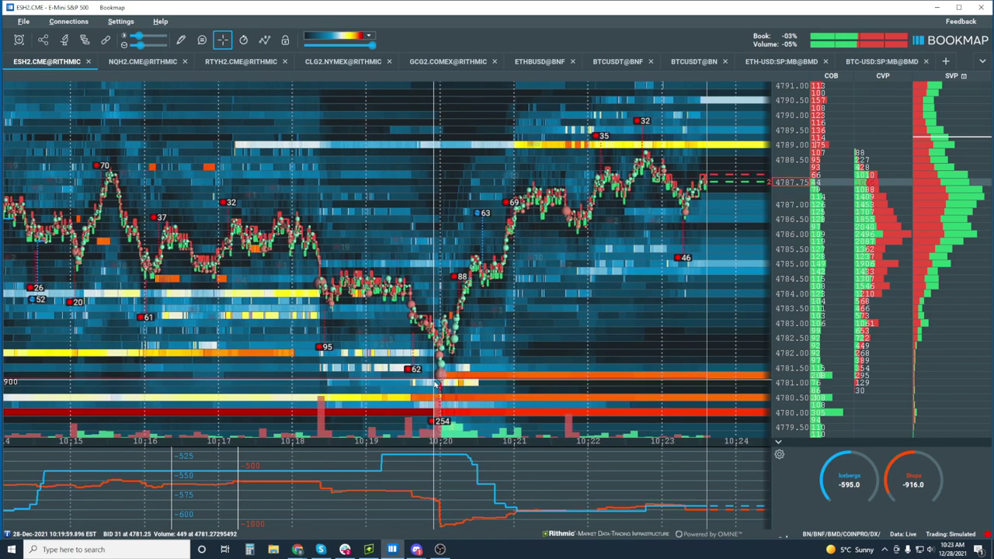
pyautogui.scroll(-3, 436, 281)
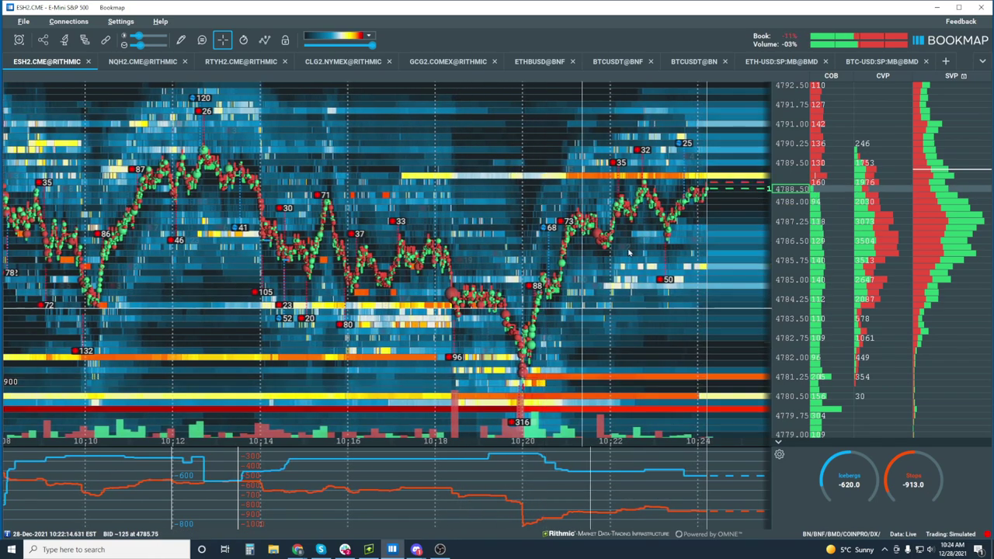
pyautogui.scroll(-2, 542, 363)
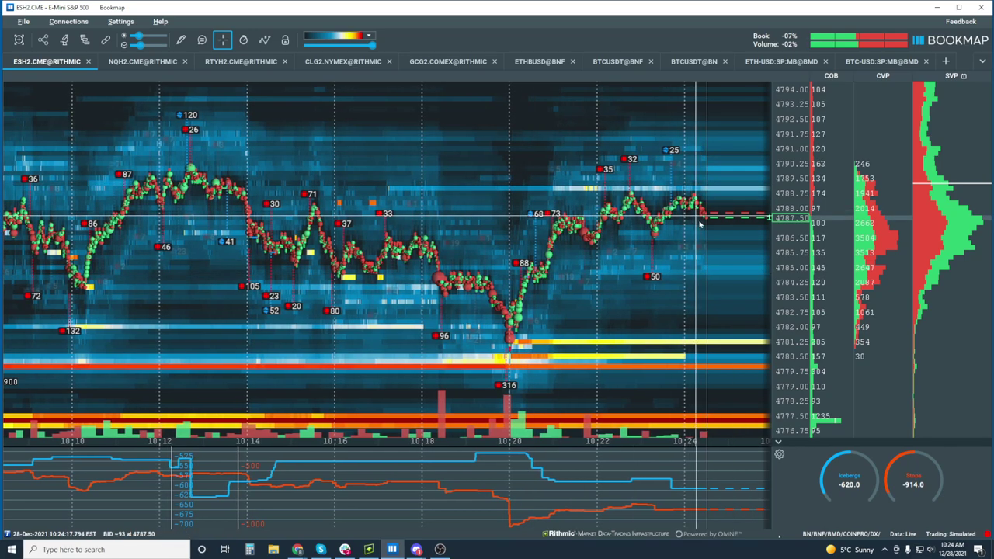
pyautogui.scroll(5, 687, 187)
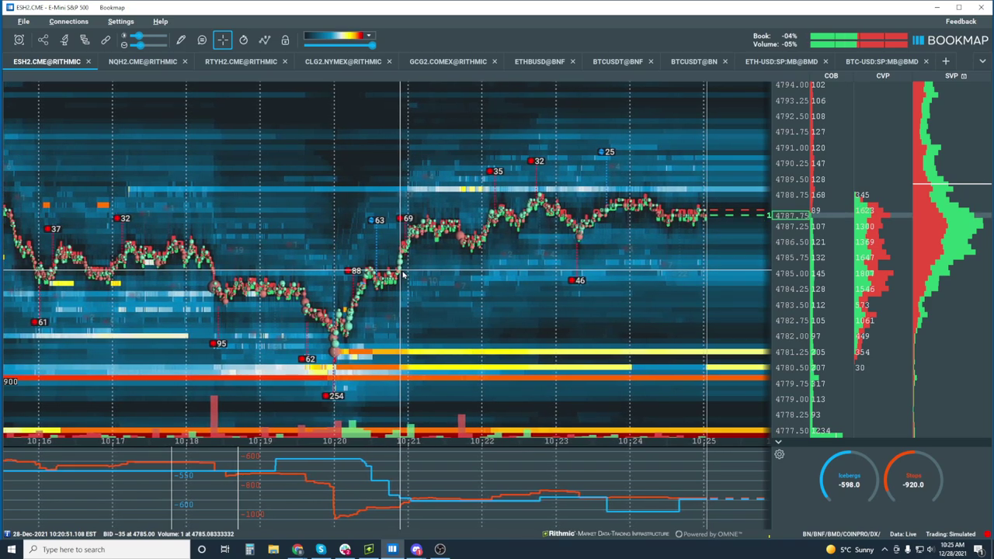
# Examine how the live price reacts to the resting liquidity at 4789, comparing the 10:21 to 10:27 range at several time scales.
pyautogui.scroll(3, 642, 148)
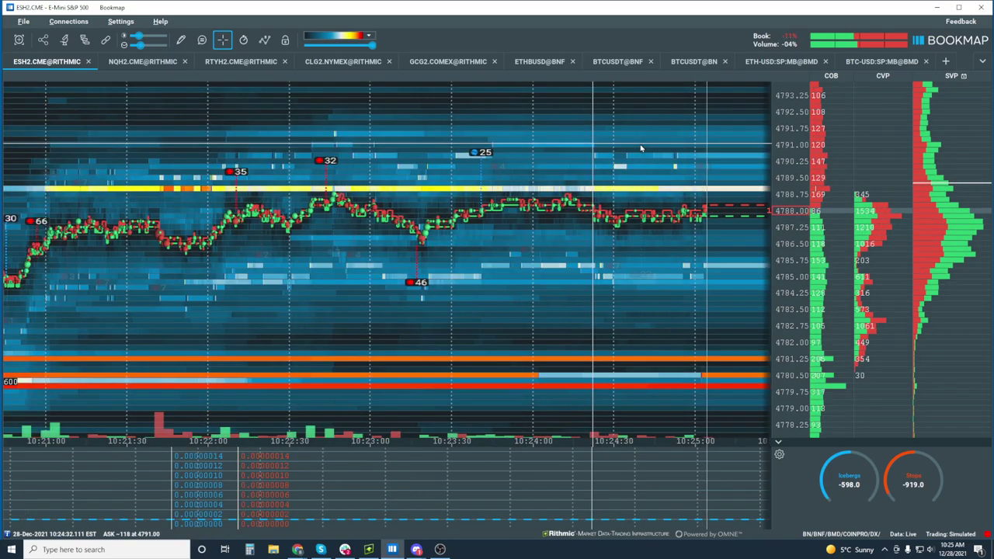
pyautogui.scroll(2, 641, 148)
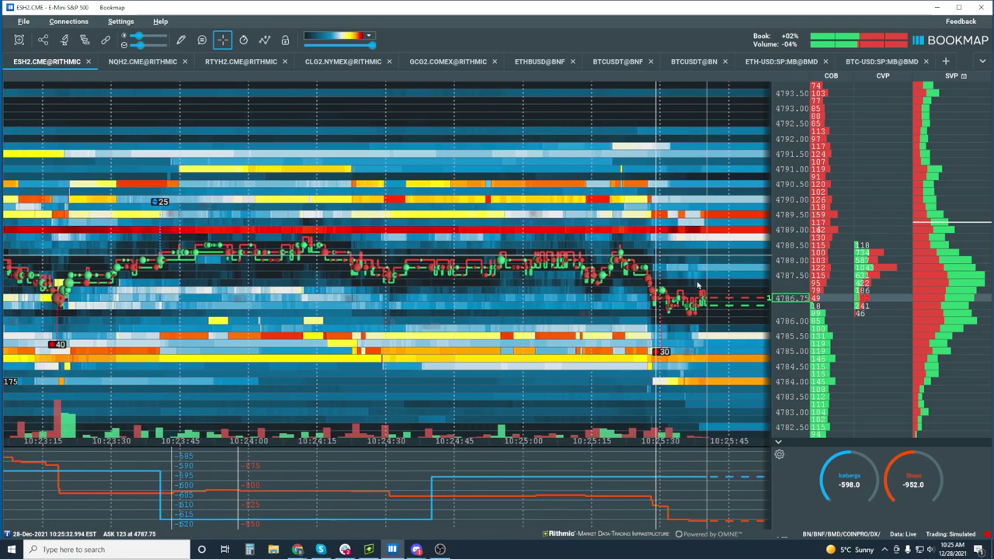
pyautogui.scroll(-6, 698, 287)
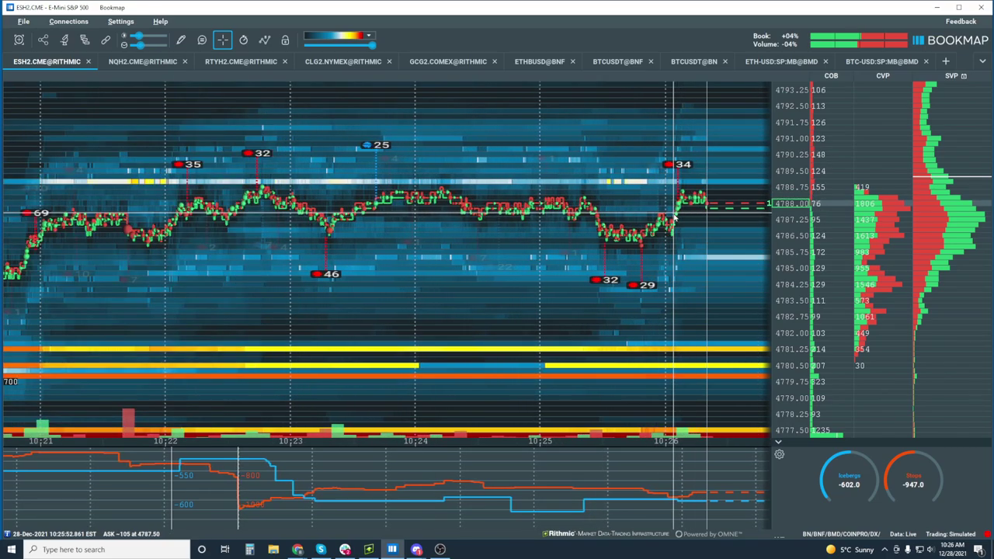
pyautogui.scroll(3, 668, 219)
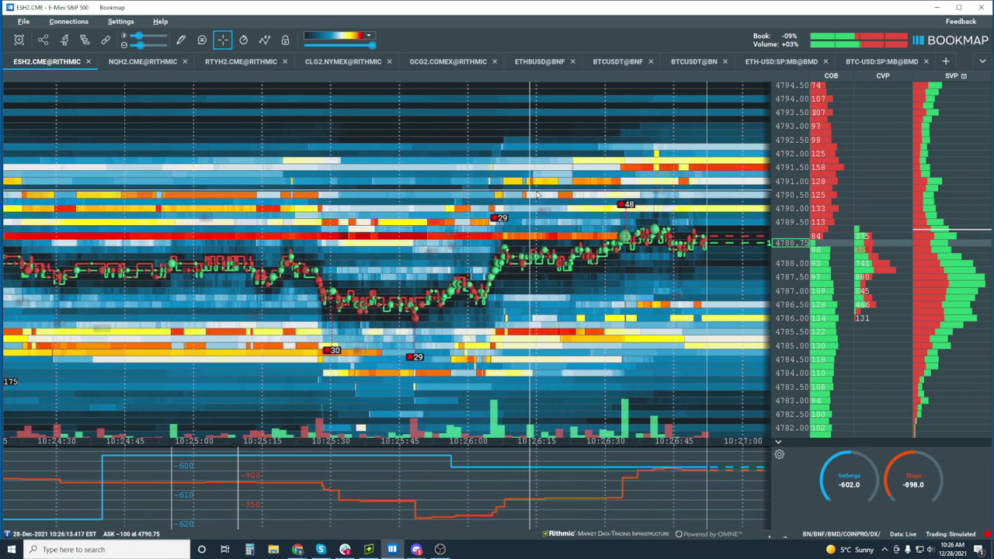
pyautogui.scroll(-2, 524, 198)
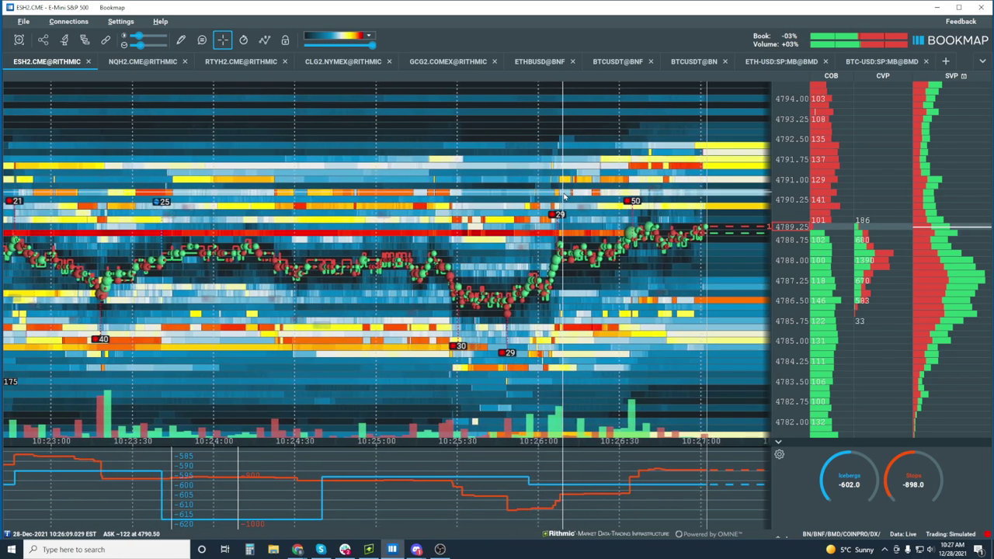
# Show the Absorption indicator on the ESH2 chart, review its settings beside the price action, and turn the indicator off again.
pyautogui.click(83, 40)
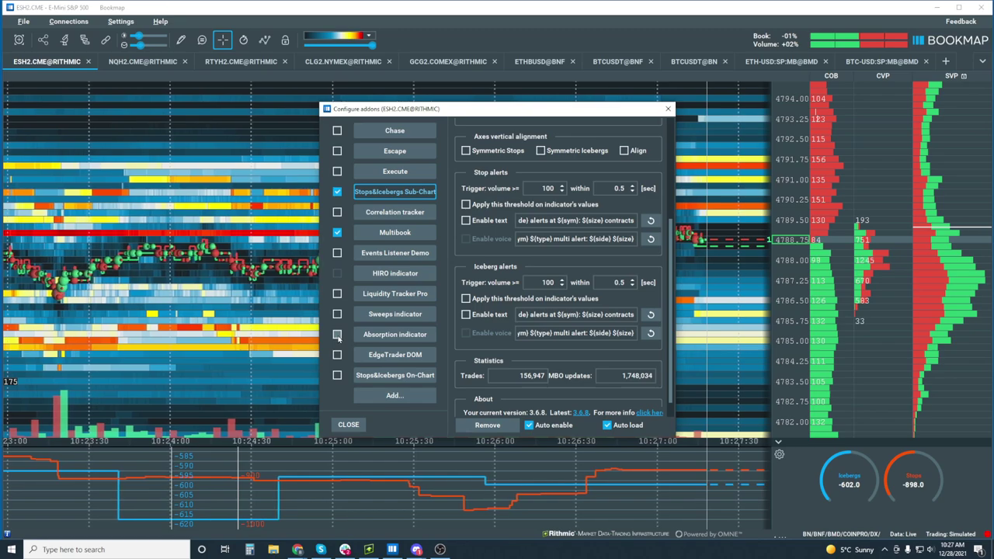
pyautogui.click(337, 334)
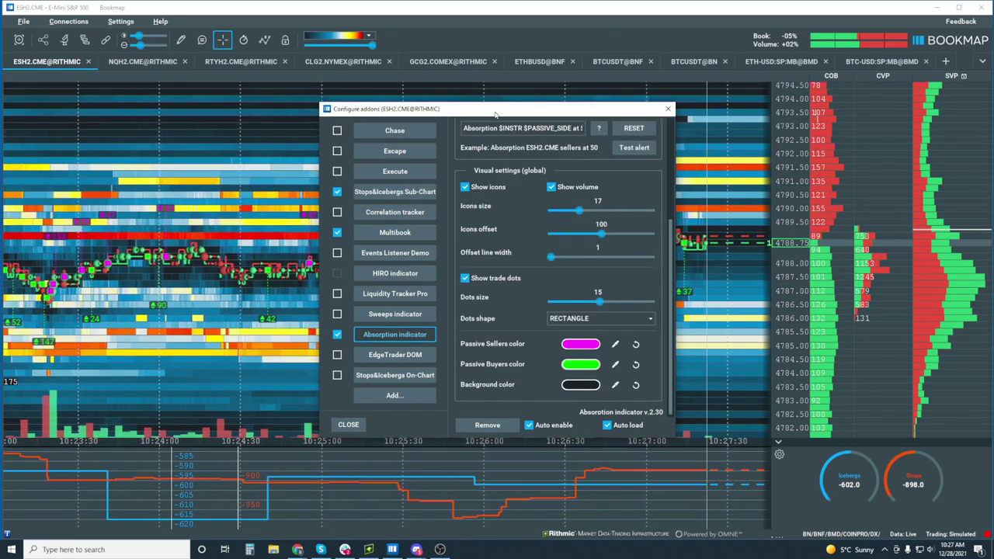
pyautogui.moveTo(495, 115); pyautogui.dragTo(361, 114)
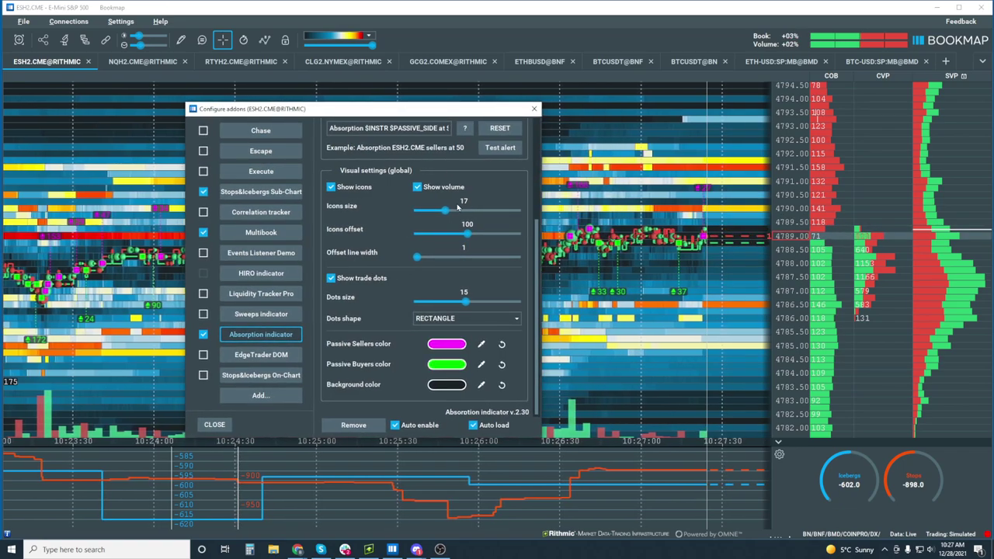
pyautogui.scroll(5, 445, 195)
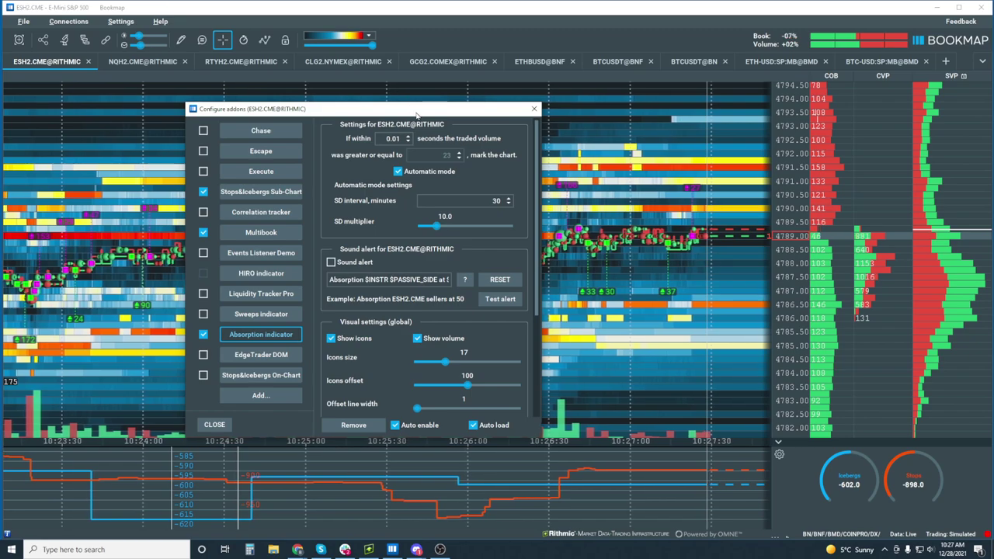
pyautogui.moveTo(417, 116); pyautogui.dragTo(295, 127)
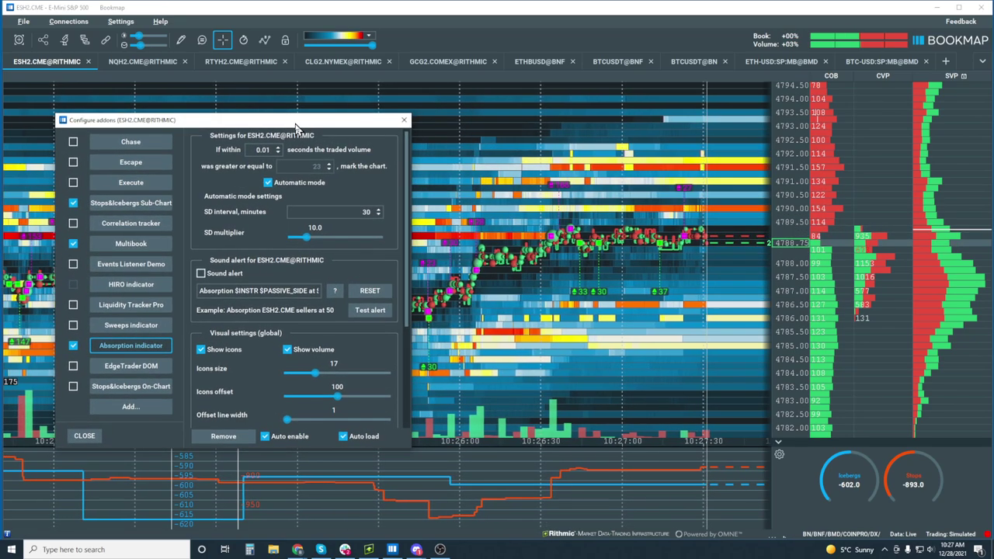
pyautogui.click(404, 120)
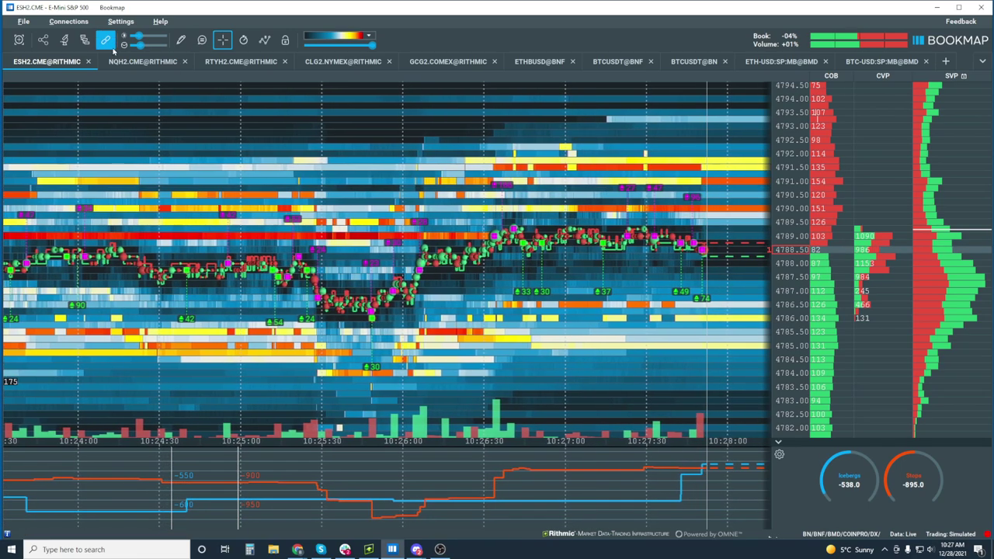
pyautogui.click(88, 39)
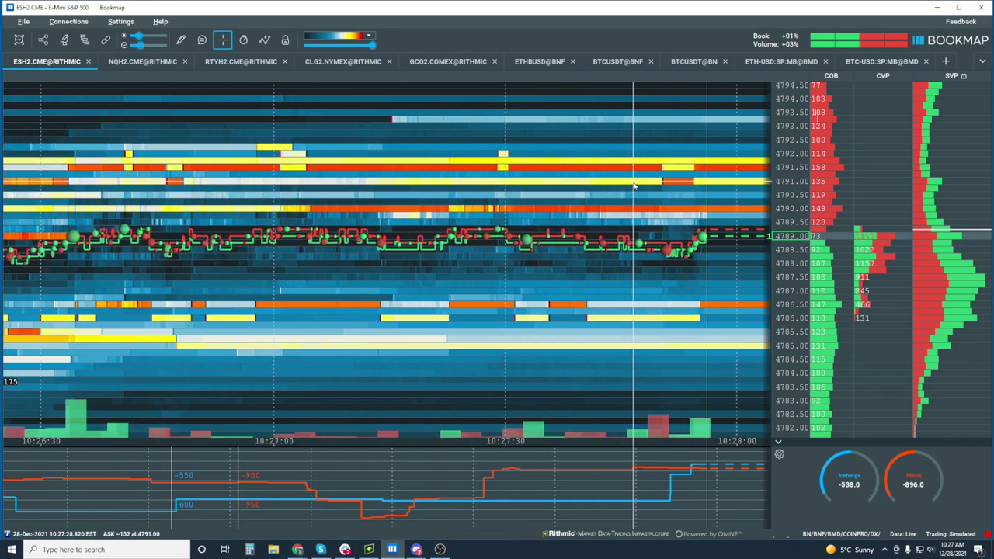
# Examine the 10:27 trading around 4789, and move the heatmap back to the 10:15 to 10:18 price range.
pyautogui.scroll(3, 796, 268)
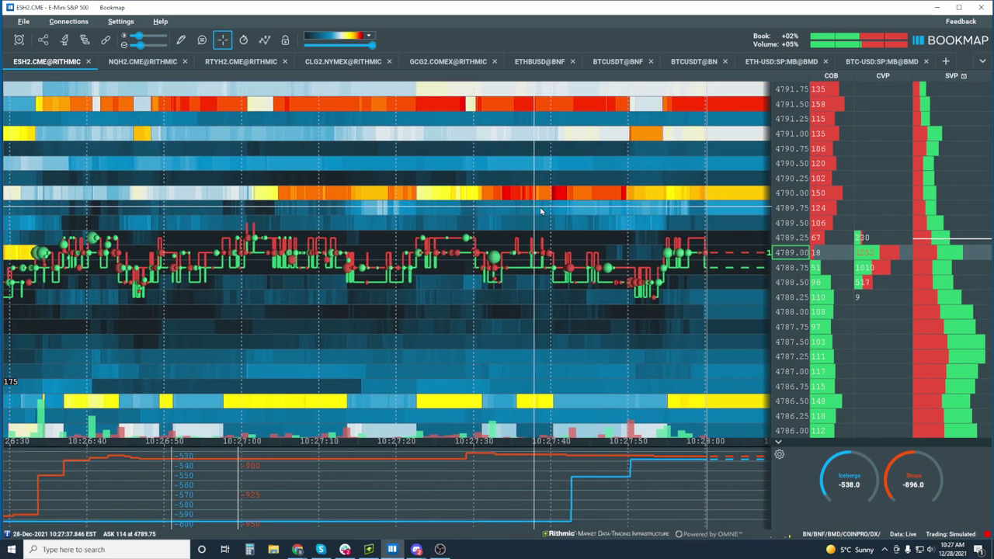
pyautogui.scroll(-4, 541, 211)
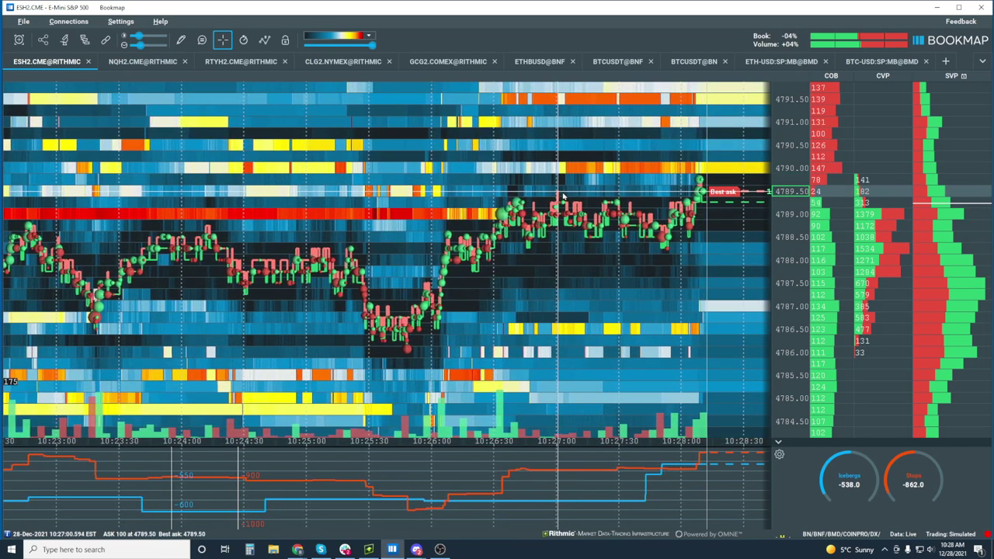
pyautogui.scroll(-8, 563, 198)
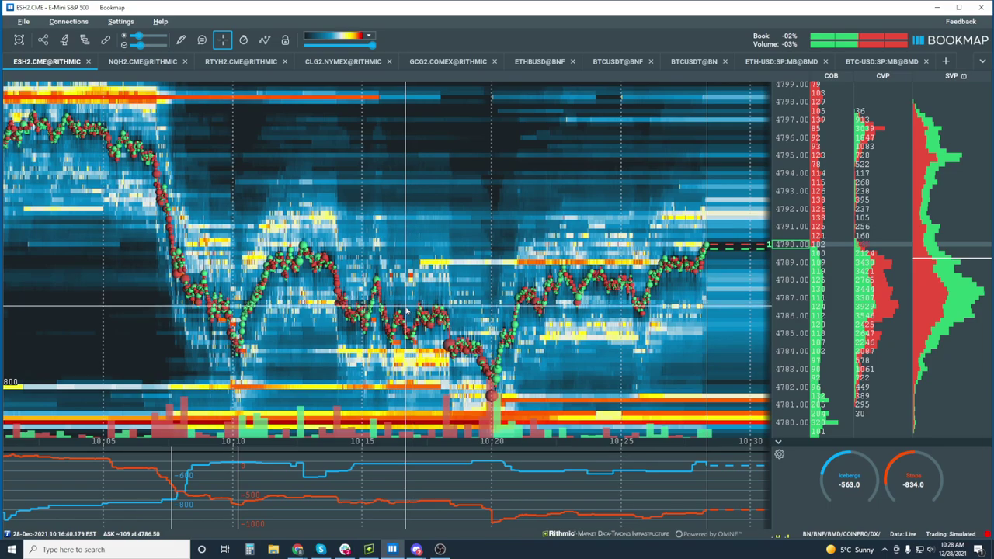
pyautogui.scroll(6, 406, 310)
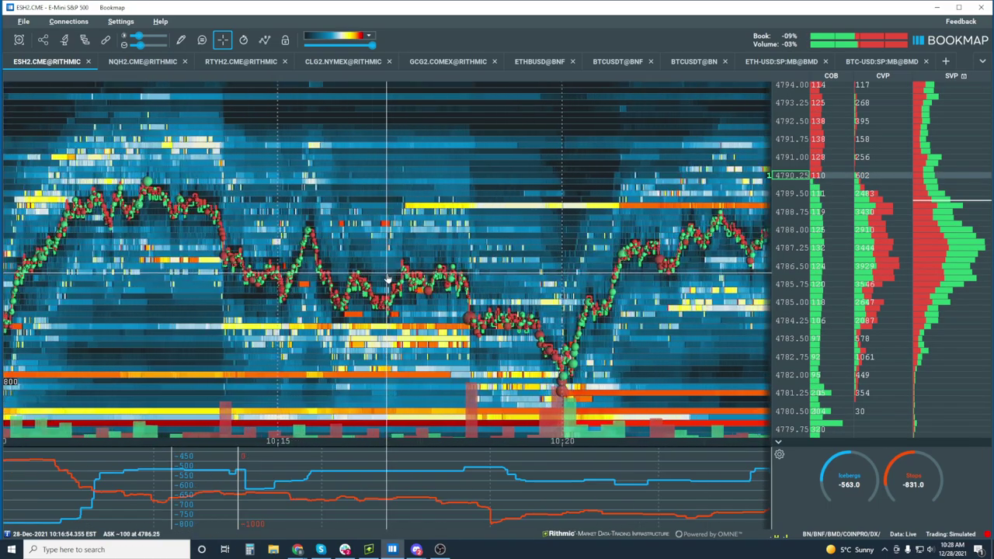
pyautogui.scroll(6, 388, 279)
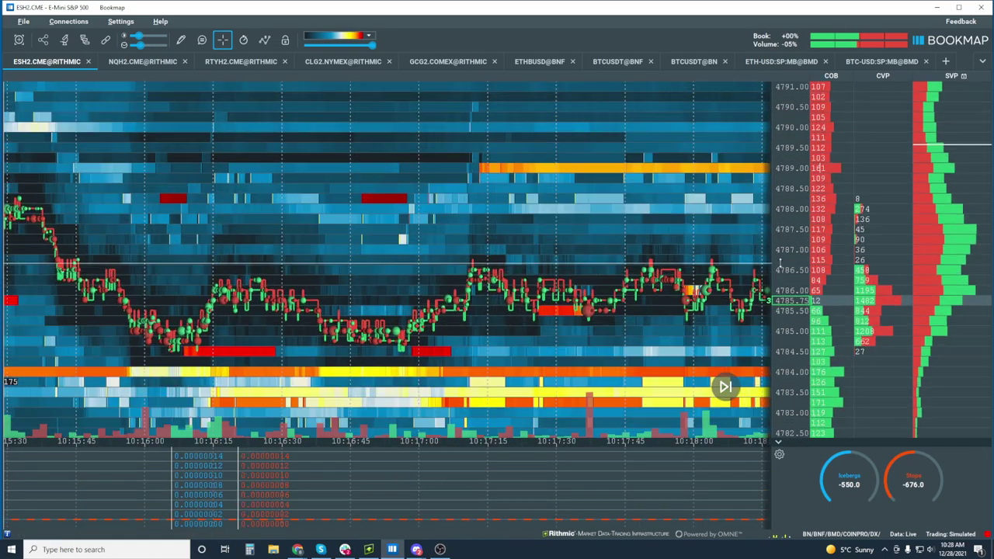
pyautogui.moveTo(455, 248); pyautogui.dragTo(416, 226)
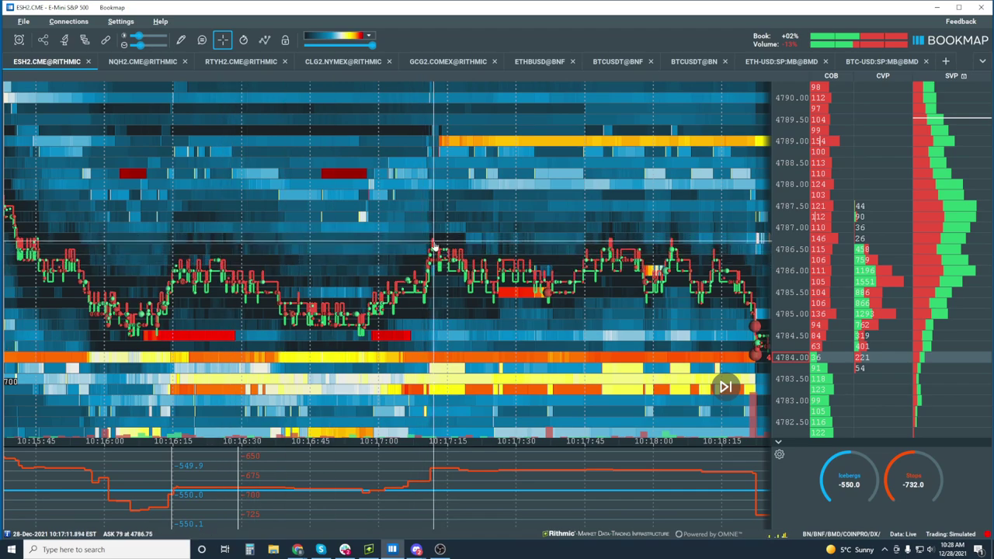
# Inspect the best bid/ask lines and individual trades between 10:17:11 and 10:17:20 against the surrounding range and the stops line.
pyautogui.scroll(8, 434, 247)
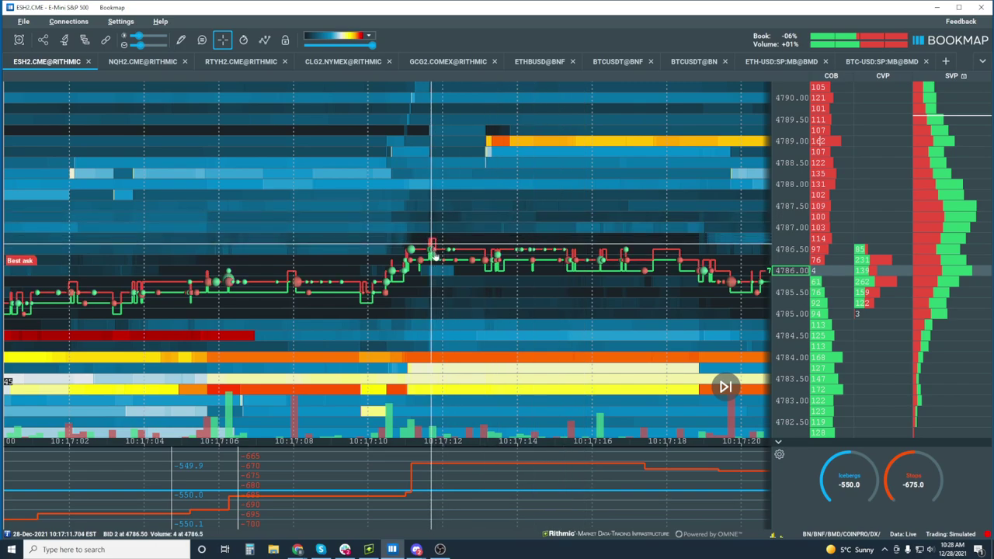
pyautogui.scroll(2, 795, 273)
pyautogui.scroll(2, 794, 273)
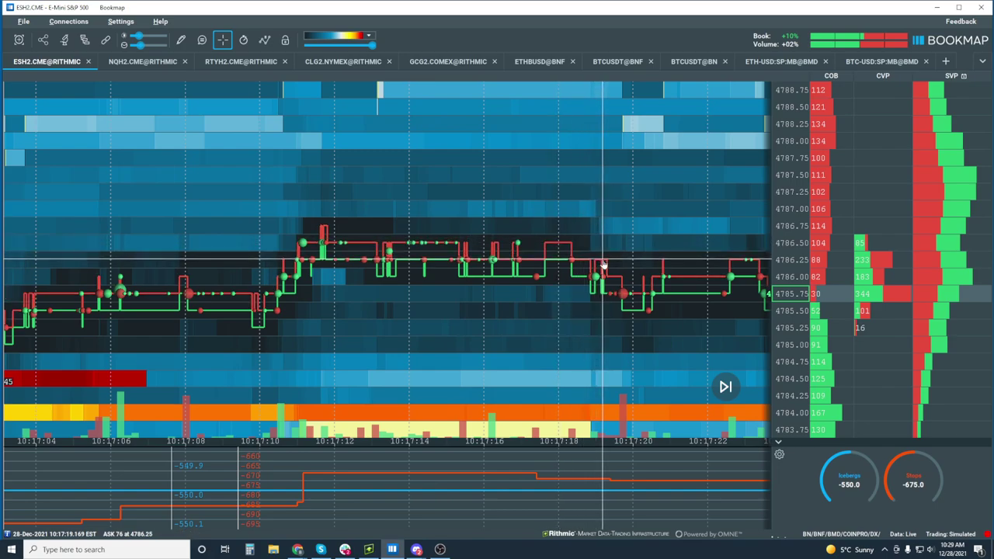
pyautogui.scroll(3, 604, 266)
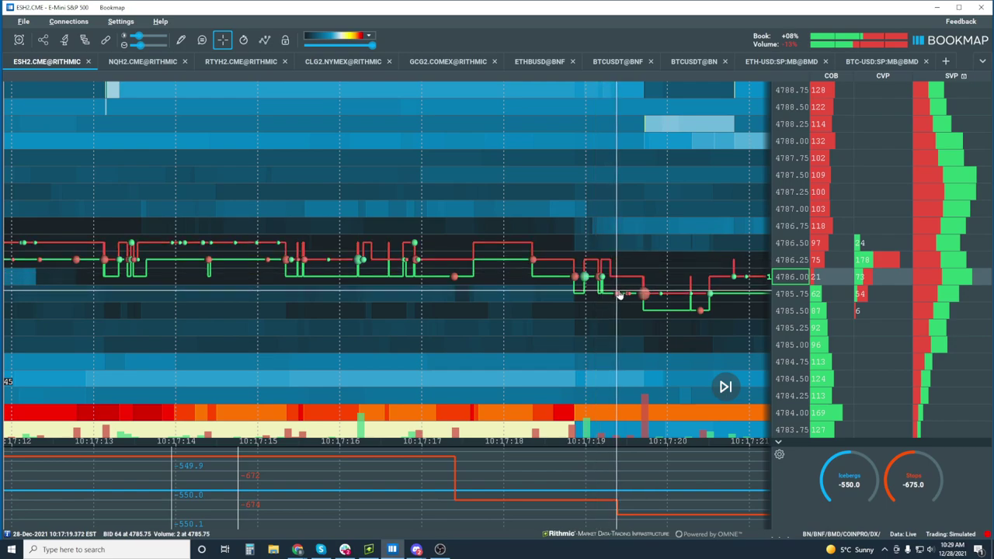
pyautogui.scroll(-2, 637, 279)
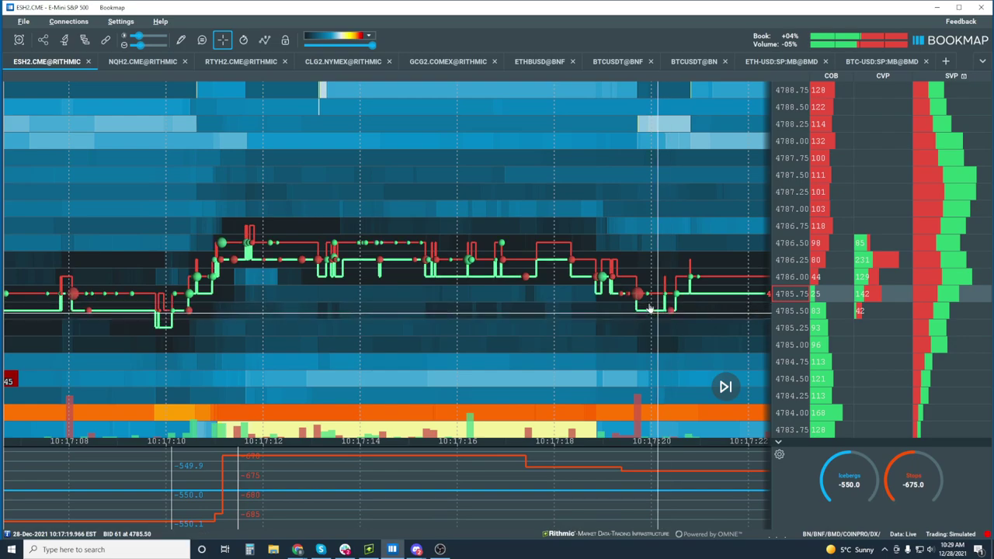
pyautogui.scroll(-3, 637, 306)
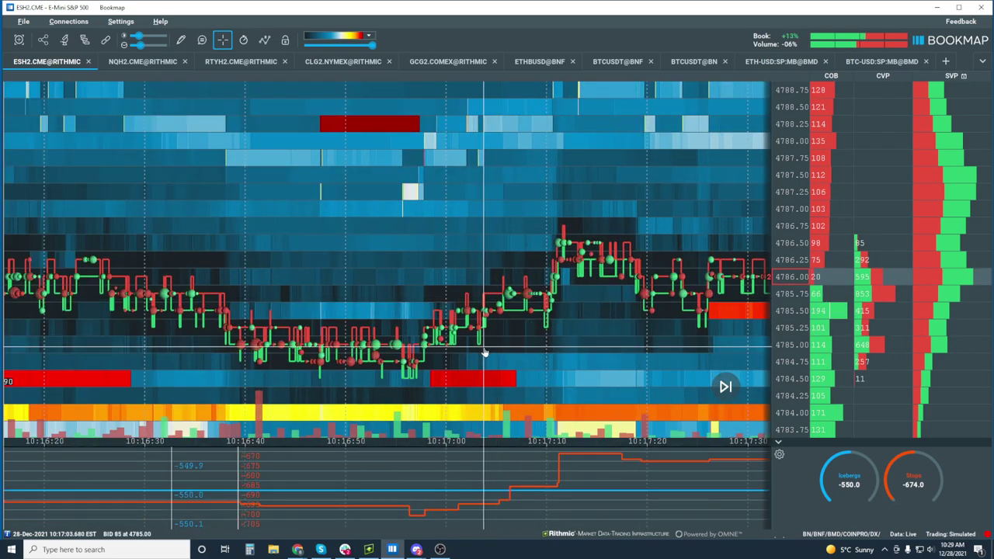
pyautogui.scroll(-3, 530, 218)
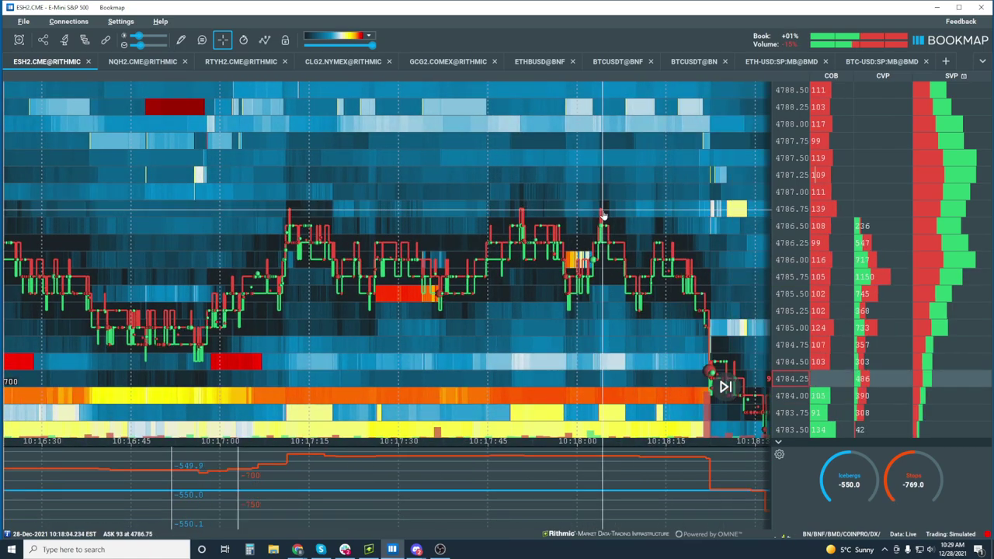
# Hide the chart's Heatmap component to isolate the bid/ask lines and trades leading into the drop just after 10:18:20.
pyautogui.click(264, 39)
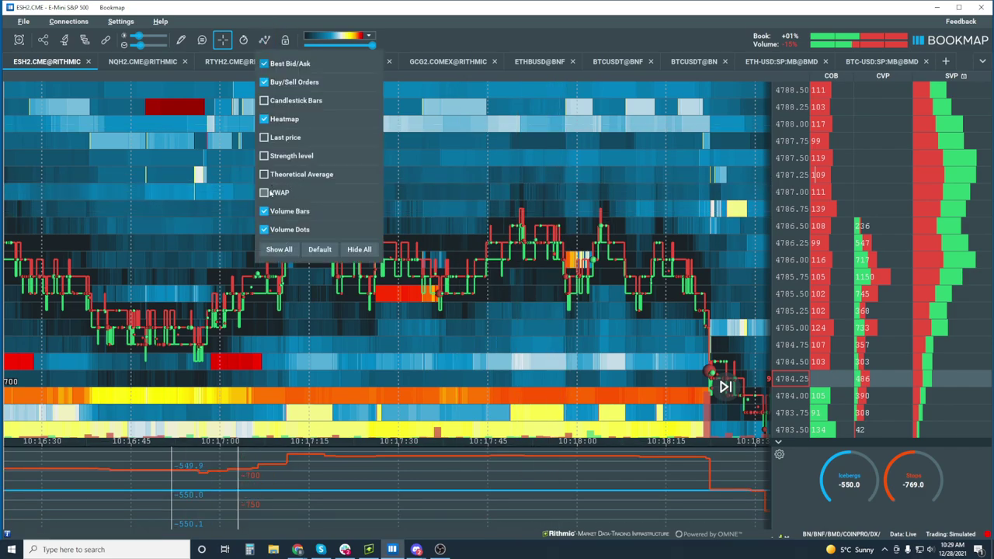
pyautogui.click(265, 119)
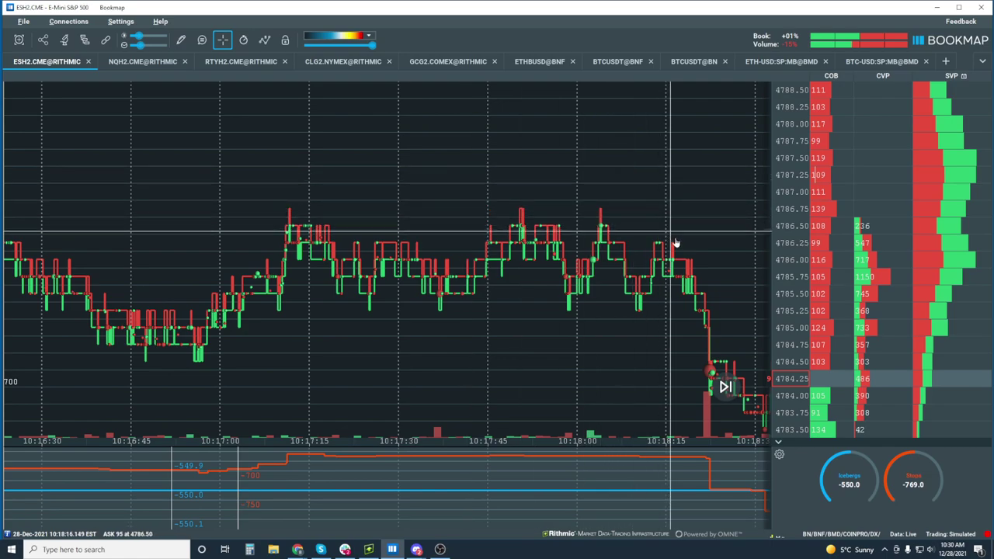
pyautogui.scroll(3, 665, 247)
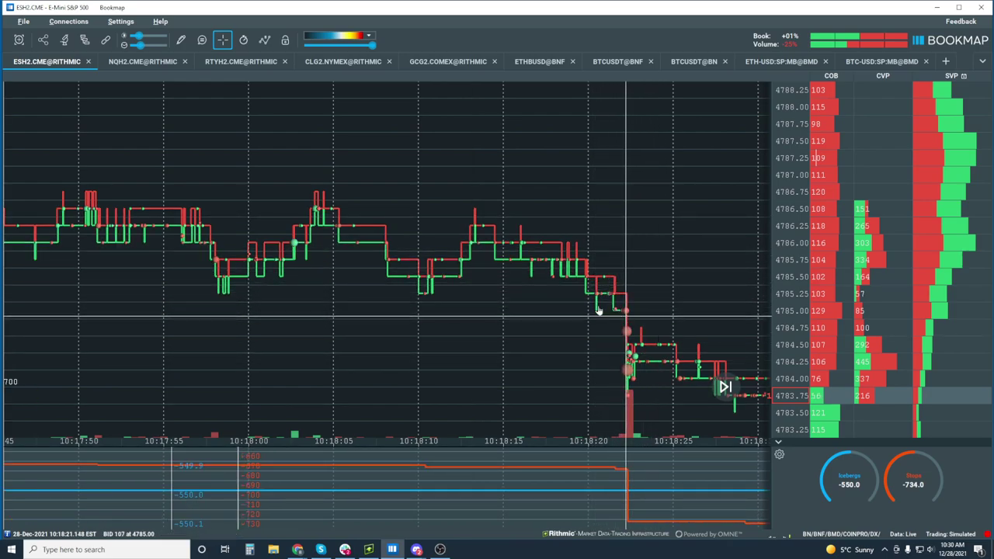
# Study the repeated highs near 4786.75 and the drop after 10:18:20 on the chart without the heatmap, at wider and closer time scales.
pyautogui.scroll(-5, 613, 303)
pyautogui.scroll(-5, 647, 260)
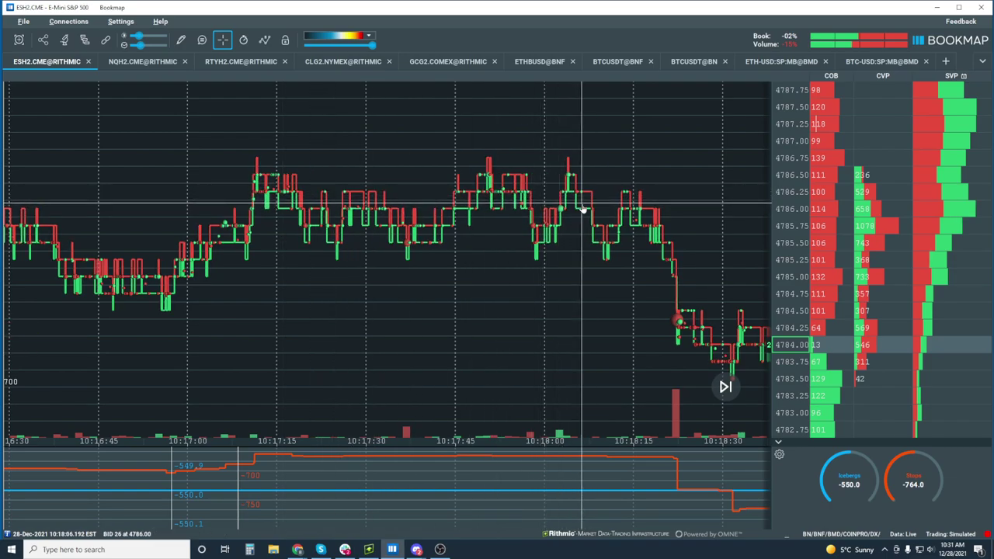
pyautogui.scroll(2, 567, 193)
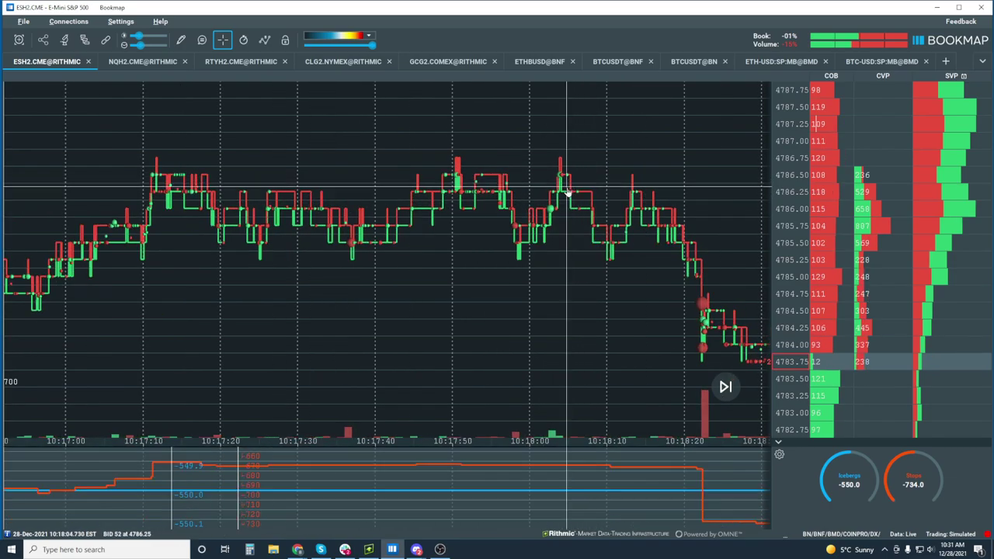
pyautogui.scroll(1, 567, 192)
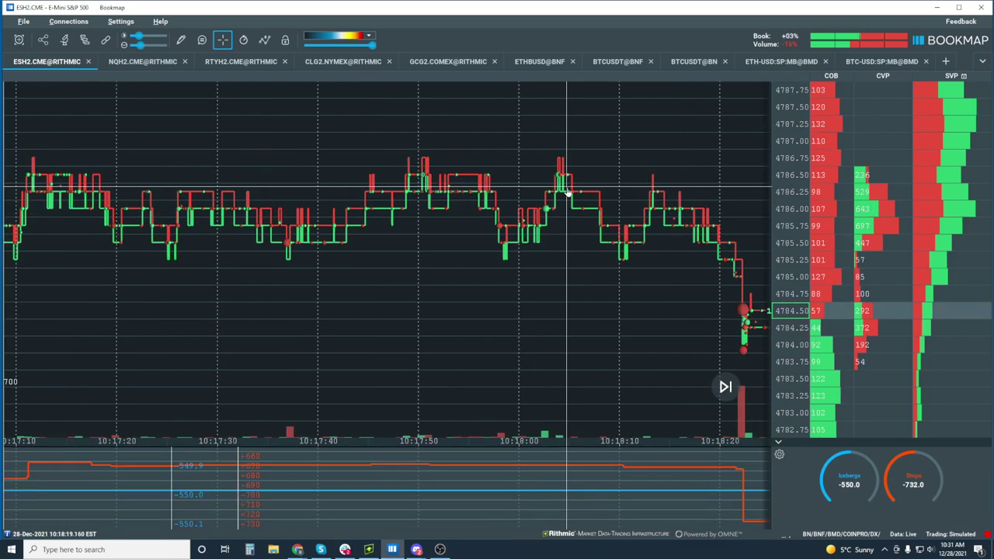
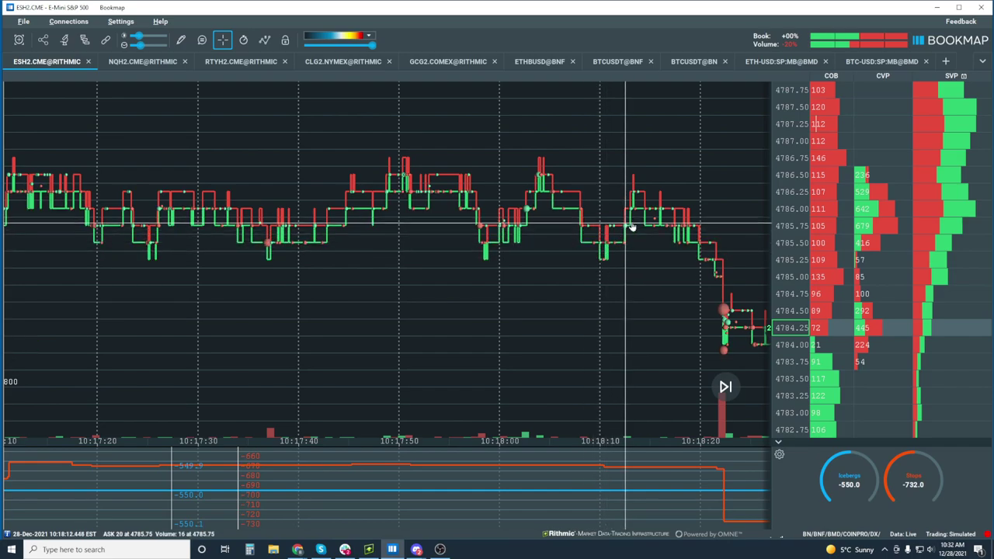
pyautogui.moveTo(487, 166); pyautogui.dragTo(522, 150)
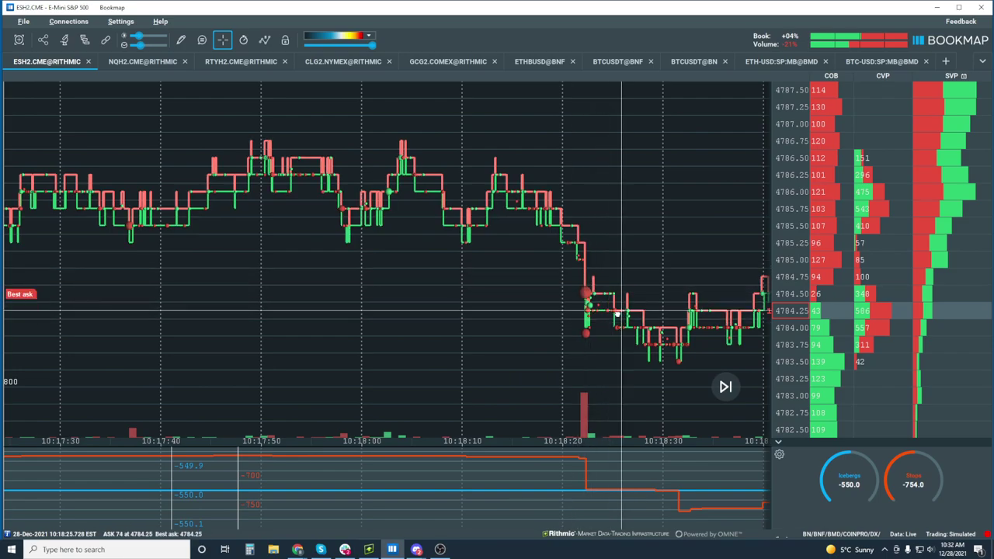
pyautogui.scroll(-3, 517, 288)
pyautogui.scroll(-3, 526, 254)
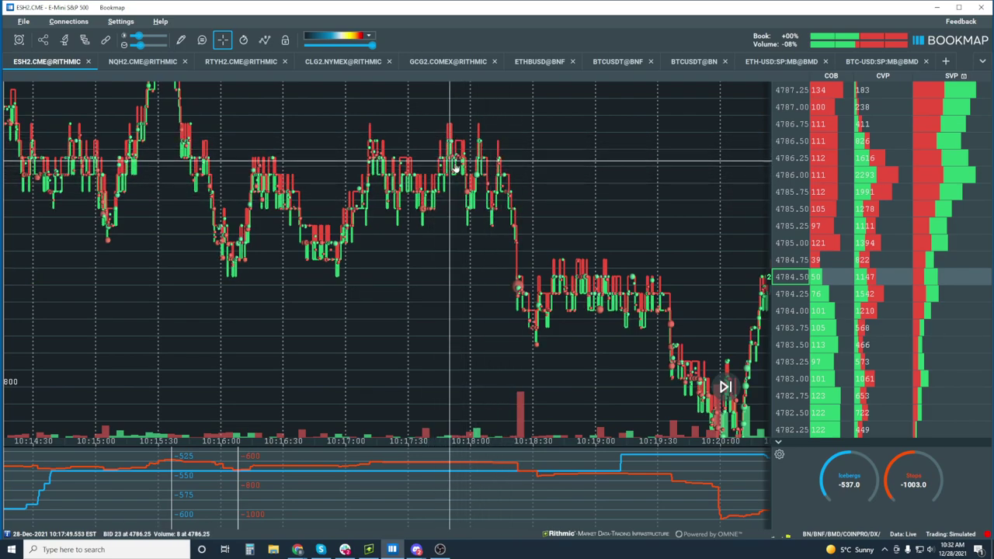
pyautogui.scroll(5, 473, 173)
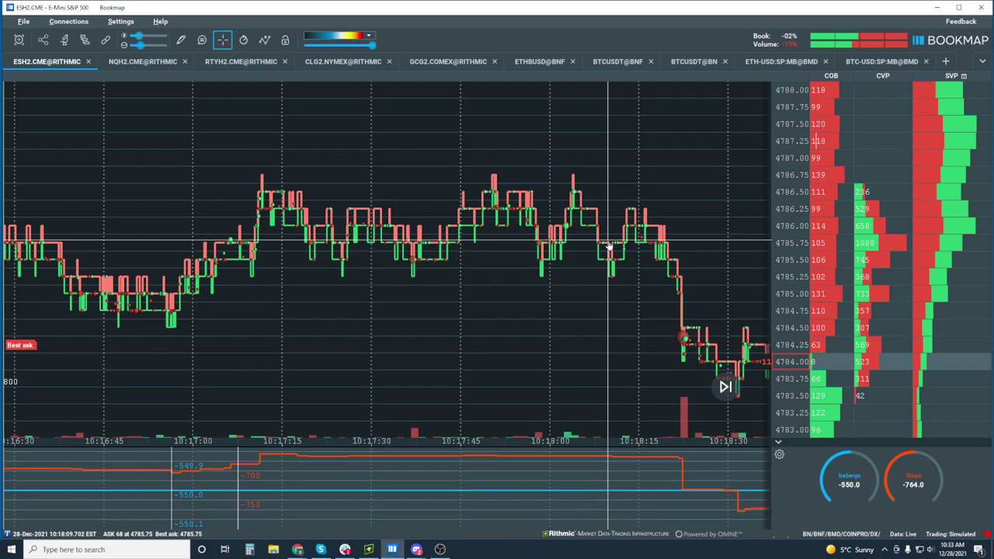
# Overlay Candlestick Bars on the bid/ask lines around 10:17 to 10:18 for comparison, and hide them again.
pyautogui.click(264, 41)
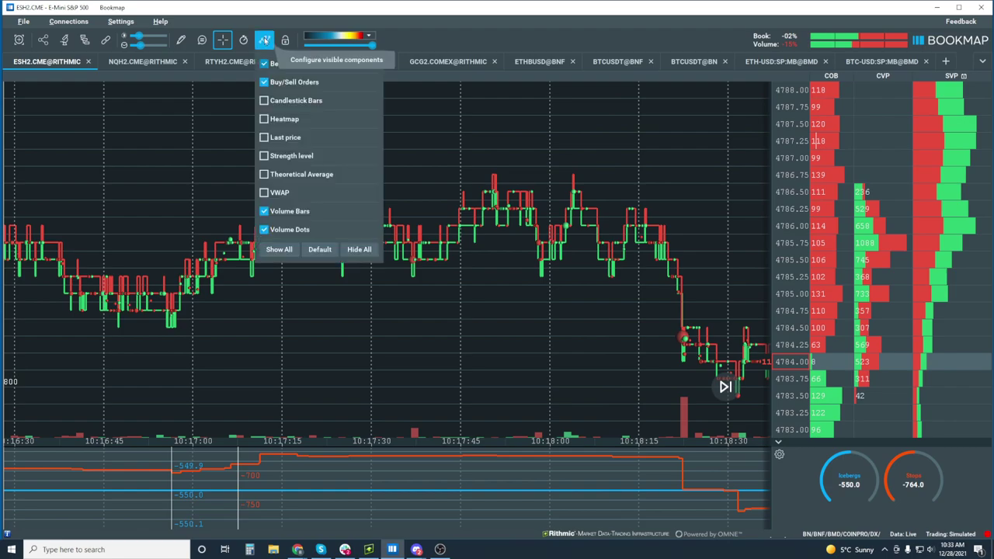
pyautogui.click(288, 104)
pyautogui.click(508, 277)
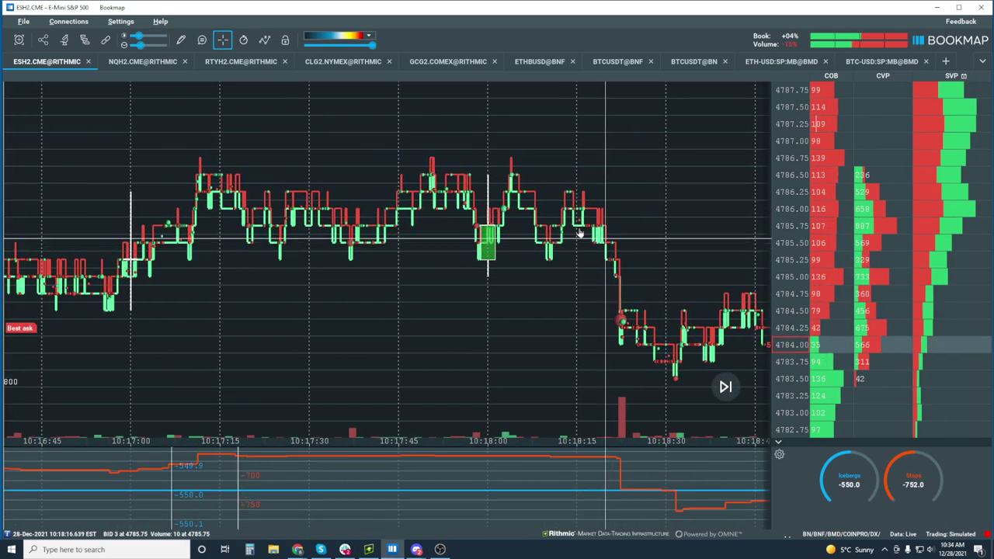
pyautogui.click(264, 40)
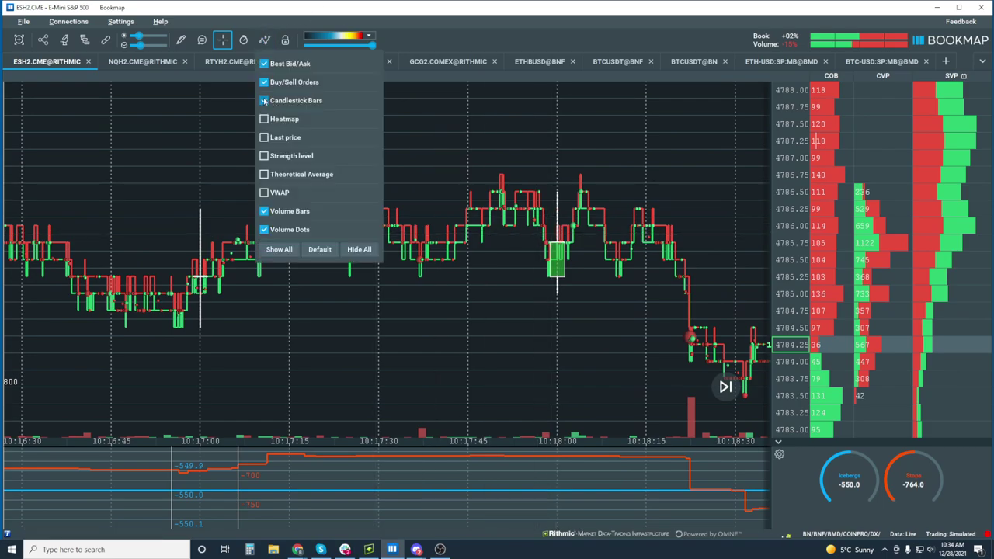
pyautogui.click(265, 101)
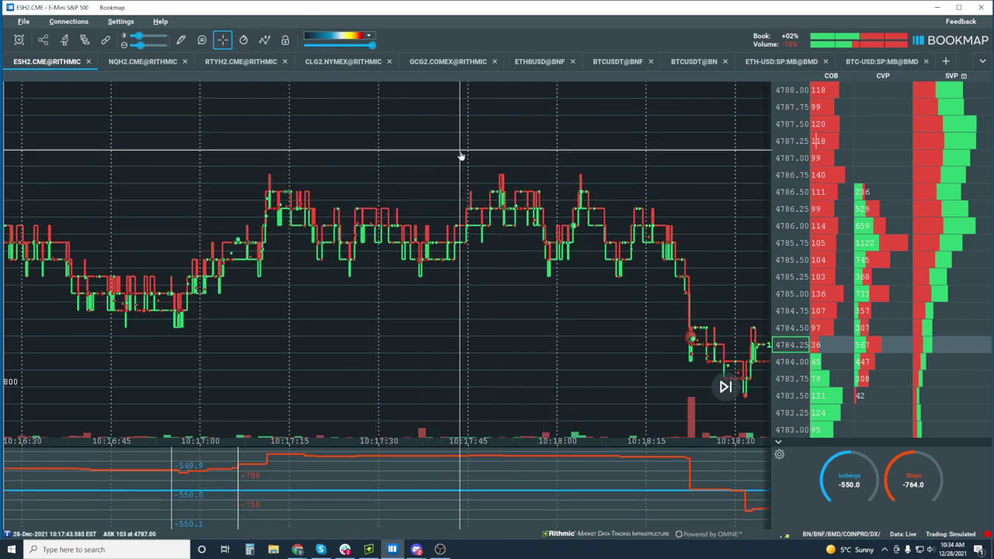
# Show the chart's Heatmap component again and hide the Volume Dots.
pyautogui.click(265, 40)
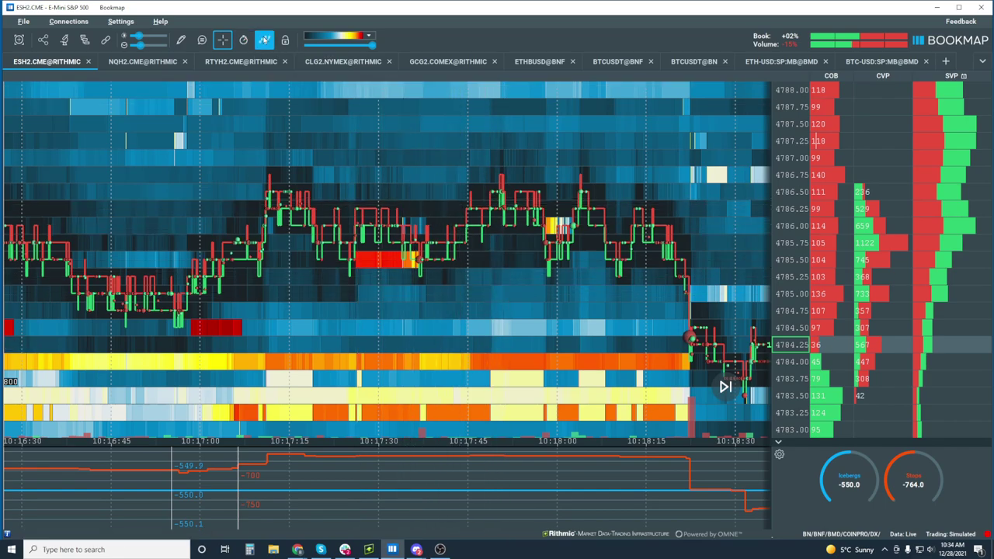
pyautogui.click(264, 41)
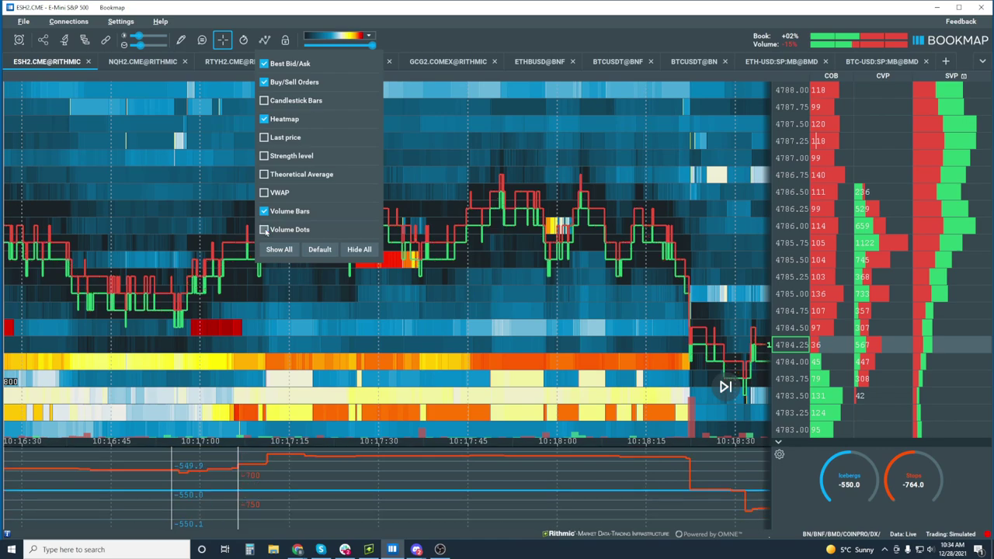
pyautogui.click(265, 230)
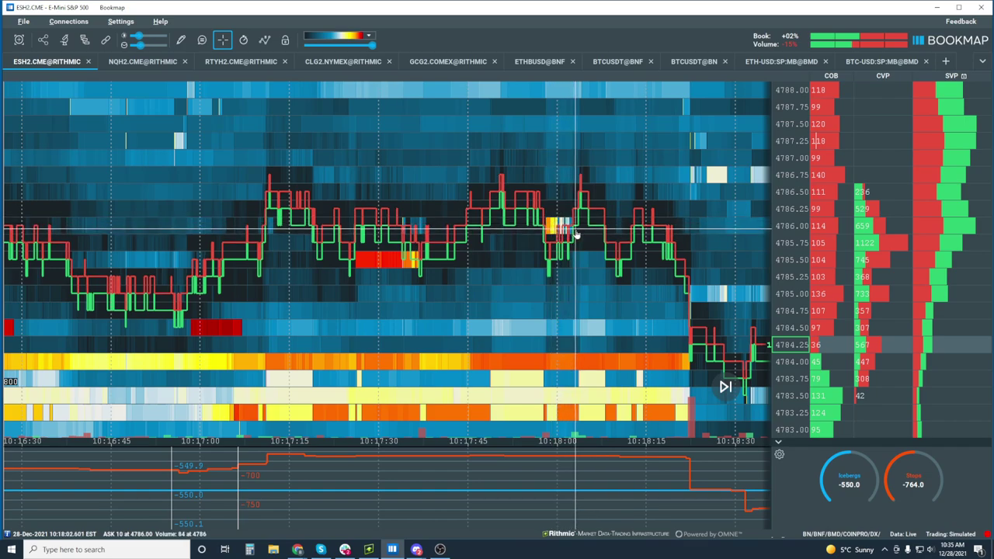
# Check the bid/ask lines against the heatmap liquidity at 4786.00 around 10:18:00, and show the Volume Dots again.
pyautogui.scroll(2, 569, 233)
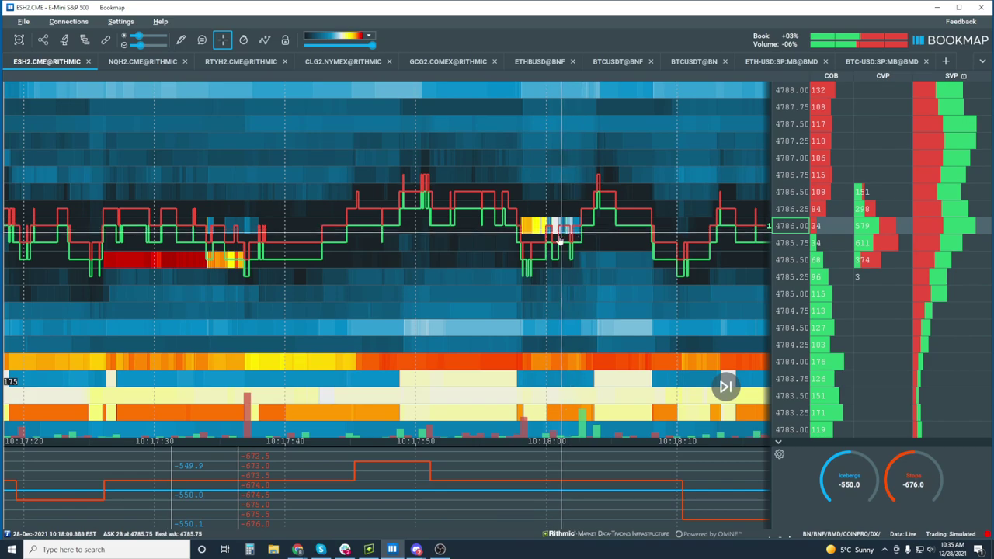
pyautogui.scroll(-2, 546, 233)
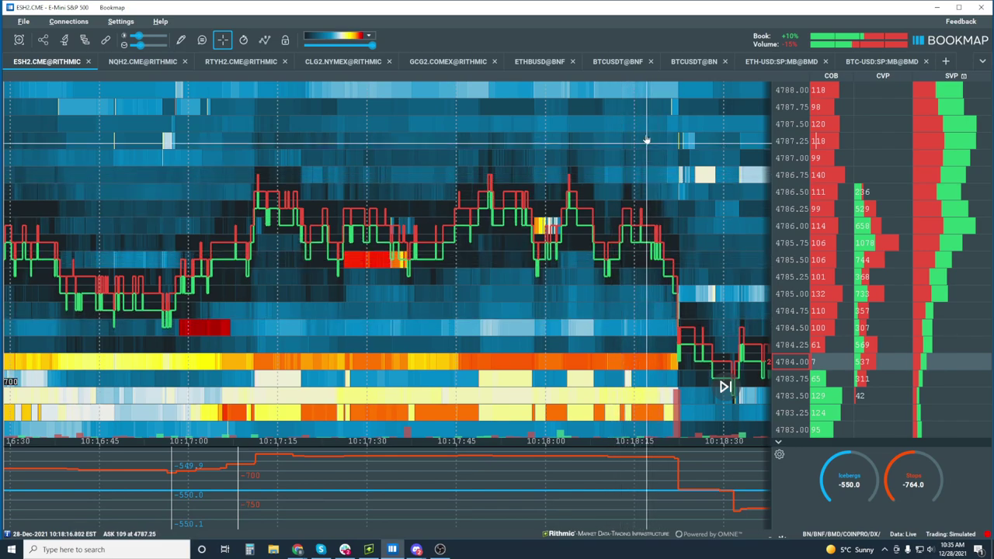
pyautogui.scroll(2, 677, 136)
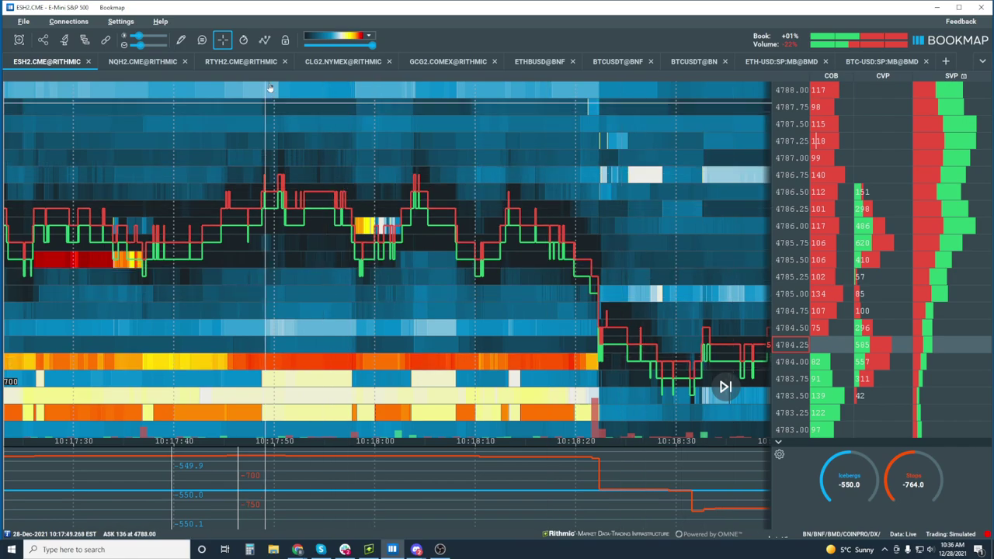
pyautogui.click(264, 38)
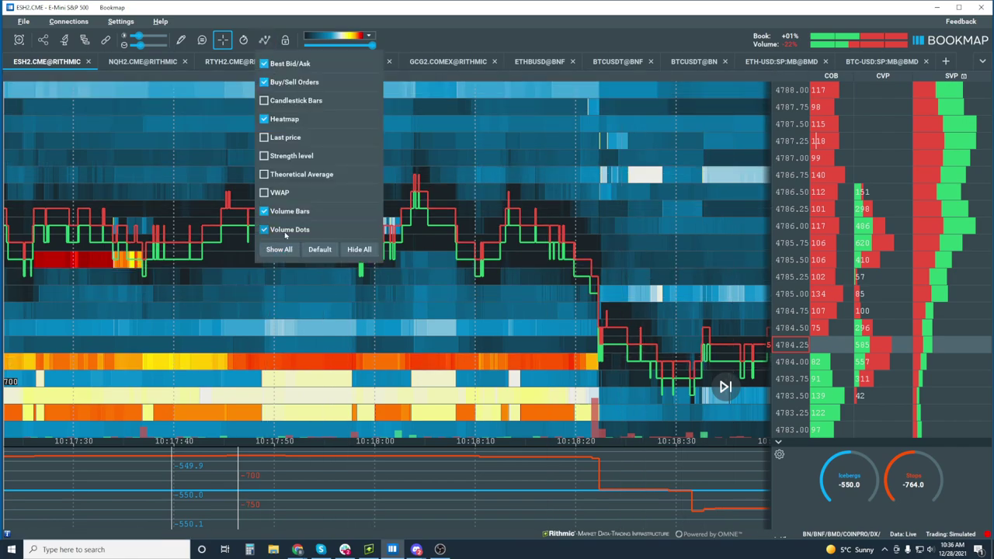
pyautogui.click(431, 241)
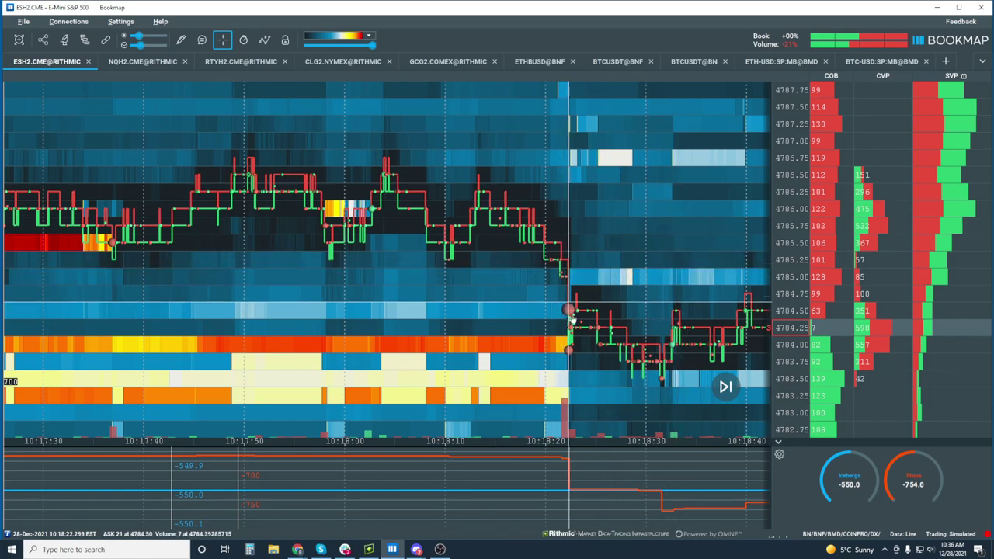
# Examine the trades in the drop after 10:18:20 and the range that follows until about 10:19:40, at closer and wider time scales.
pyautogui.moveTo(571, 353); pyautogui.dragTo(646, 306)
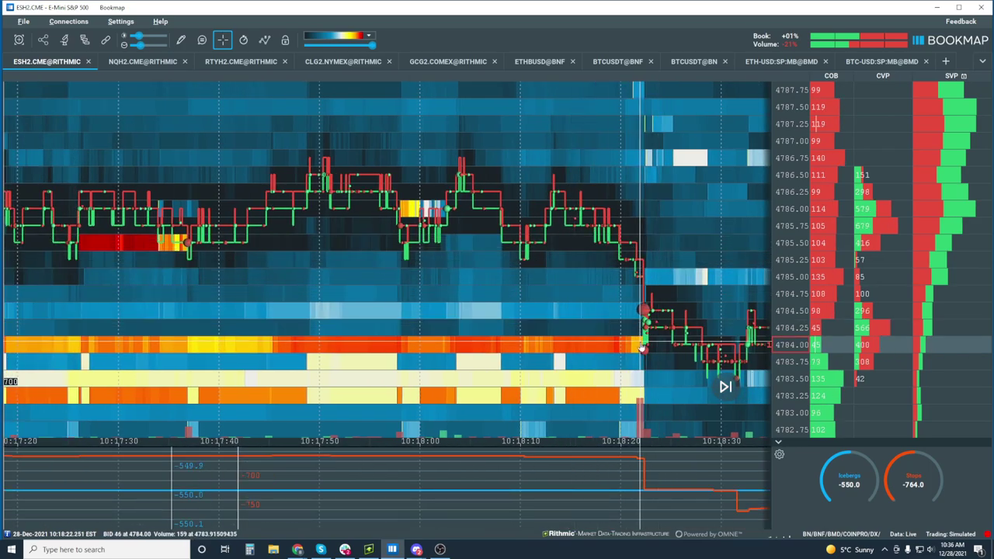
pyautogui.scroll(-3, 586, 328)
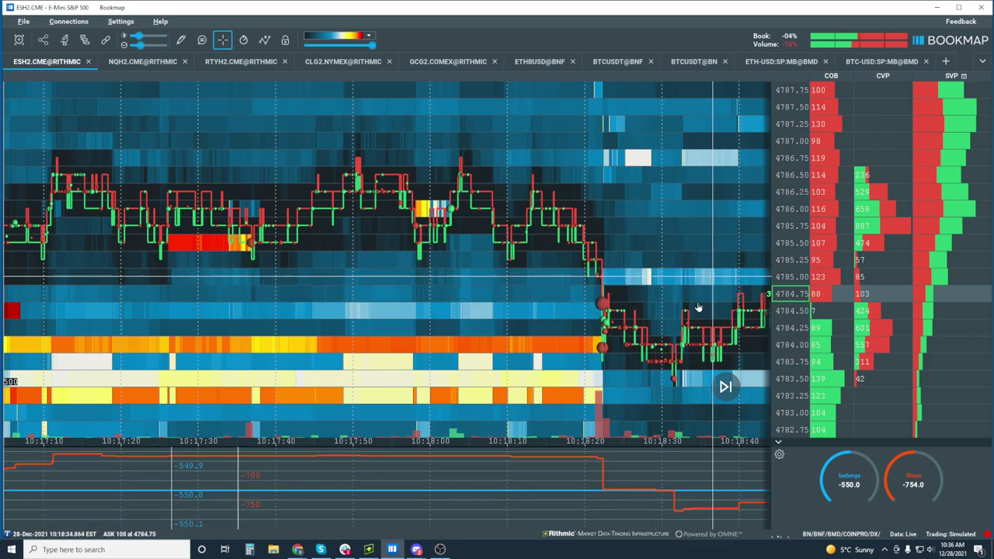
pyautogui.moveTo(693, 389); pyautogui.dragTo(519, 286)
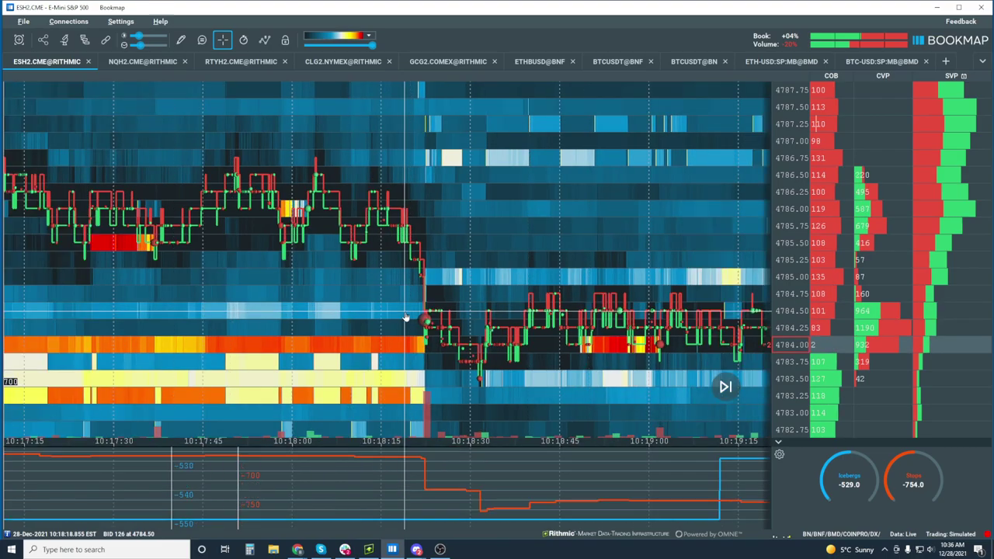
pyautogui.scroll(-3, 535, 299)
pyautogui.scroll(-3, 535, 299)
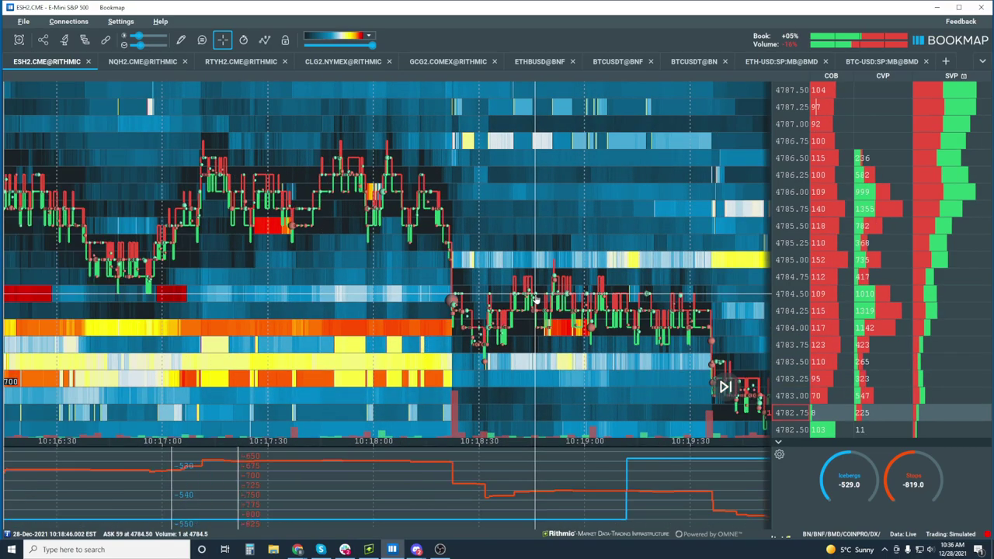
pyautogui.scroll(5, 661, 307)
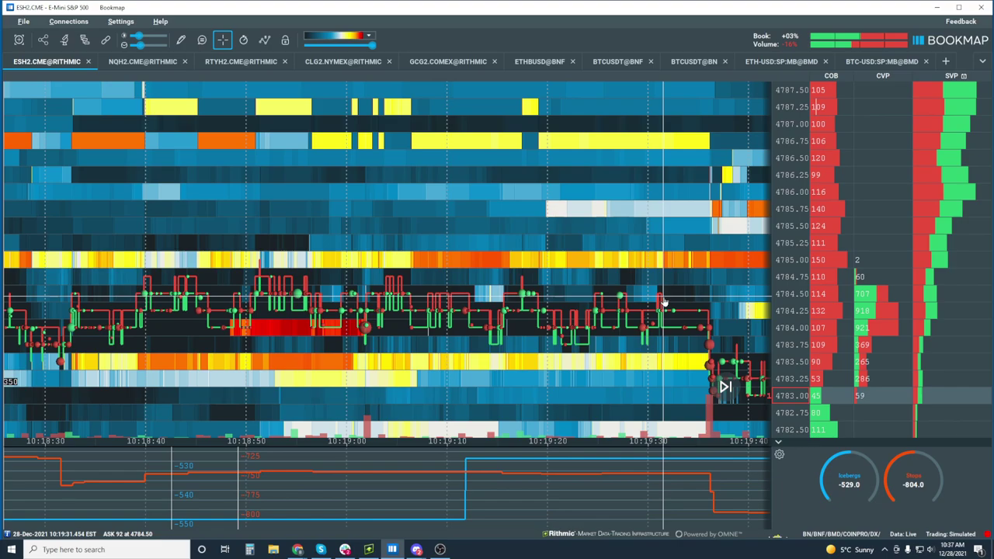
pyautogui.scroll(-5, 664, 302)
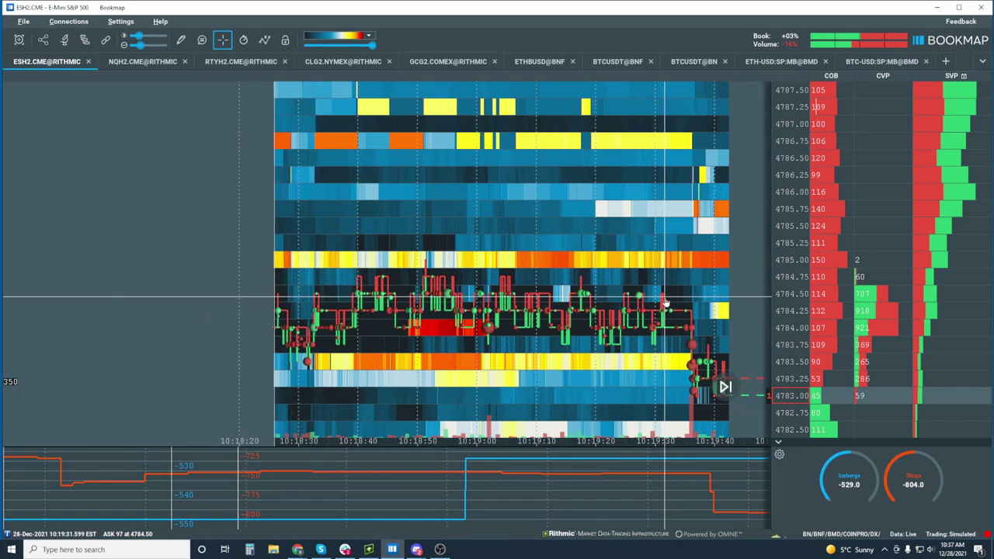
pyautogui.scroll(-5, 490, 336)
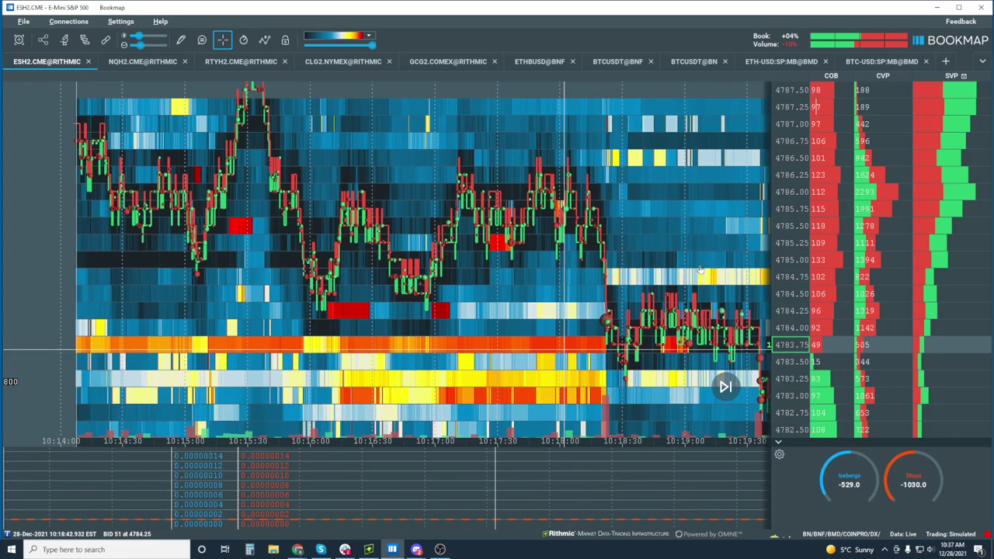
pyautogui.scroll(5, 630, 267)
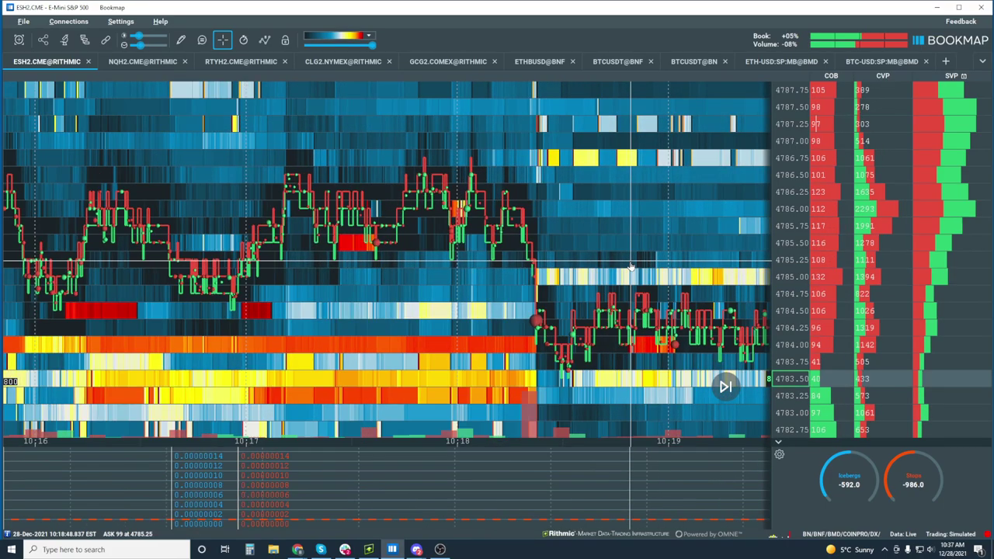
# Draw rectangles around the 10:17:00 to 10:18:20 range above about 4785.50 and the 10:18:20 to 10:19:35 range between about 4783.75 and 4784.75.
pyautogui.moveTo(493, 289); pyautogui.dragTo(380, 299)
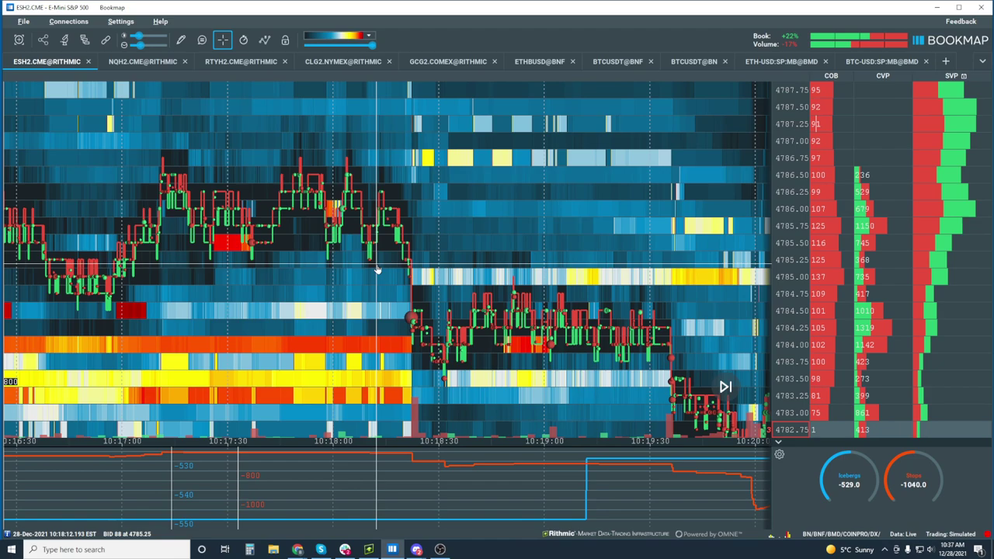
pyautogui.click(184, 39)
pyautogui.click(219, 182)
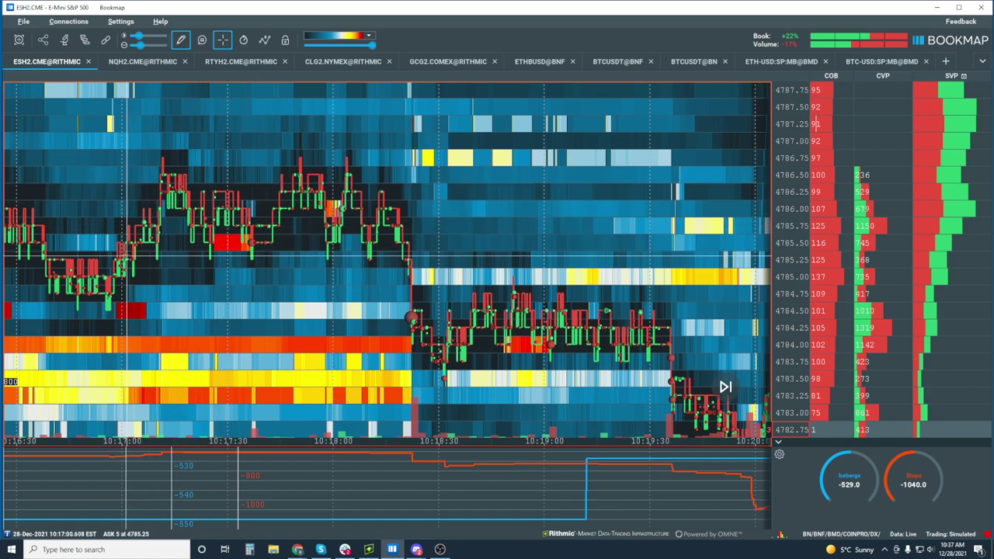
pyautogui.moveTo(124, 253)
pyautogui.mouseDown()
pyautogui.moveTo(191, 160)
pyautogui.moveTo(410, 153)
pyautogui.mouseUp()
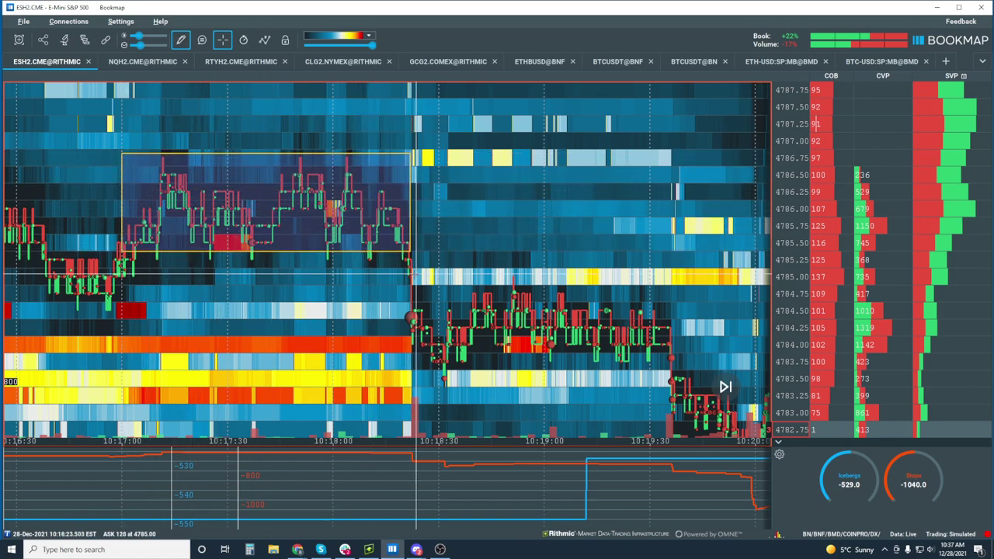
pyautogui.moveTo(410, 288)
pyautogui.mouseDown()
pyautogui.moveTo(435, 326)
pyautogui.moveTo(672, 364)
pyautogui.mouseUp()
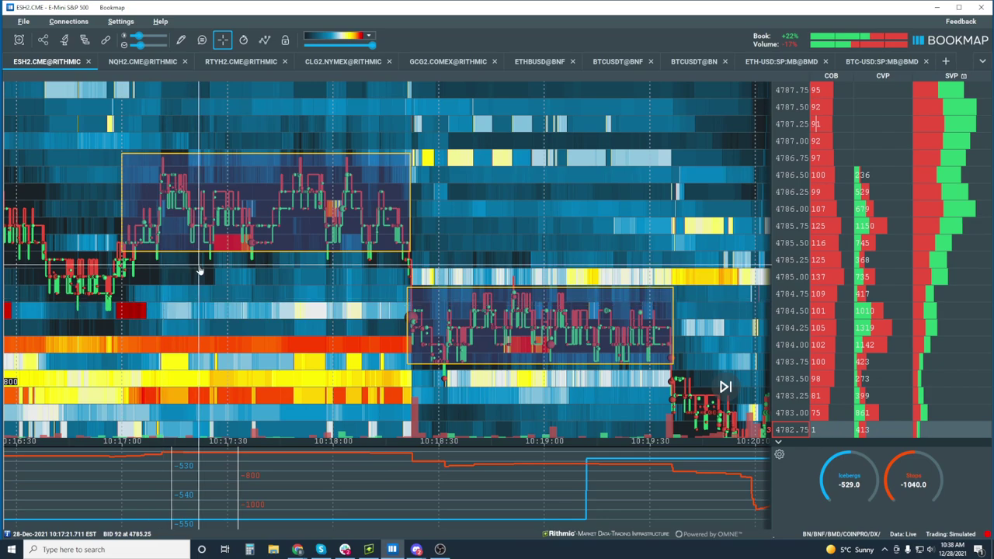
# Clear all drawings from the chart.
pyautogui.click(181, 40)
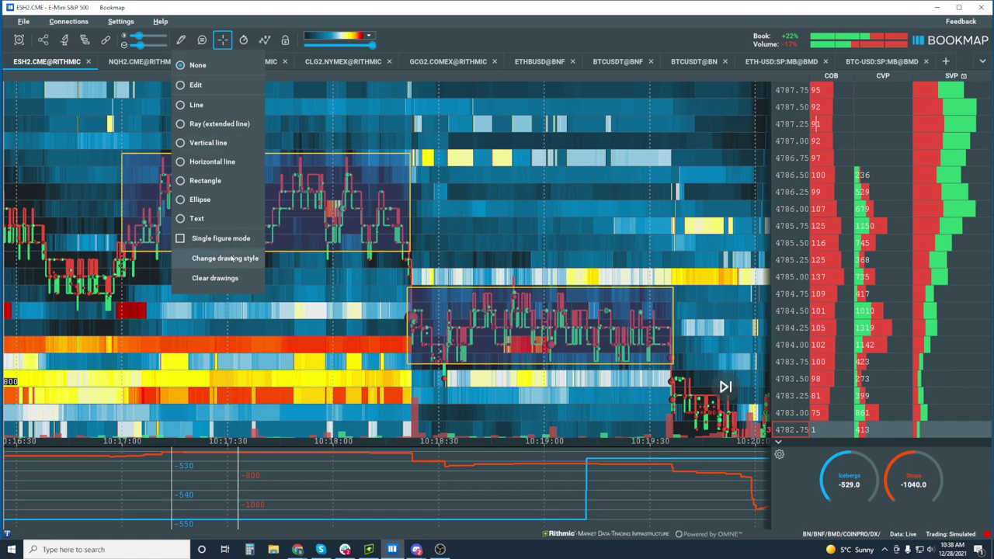
pyautogui.click(215, 278)
pyautogui.click(551, 323)
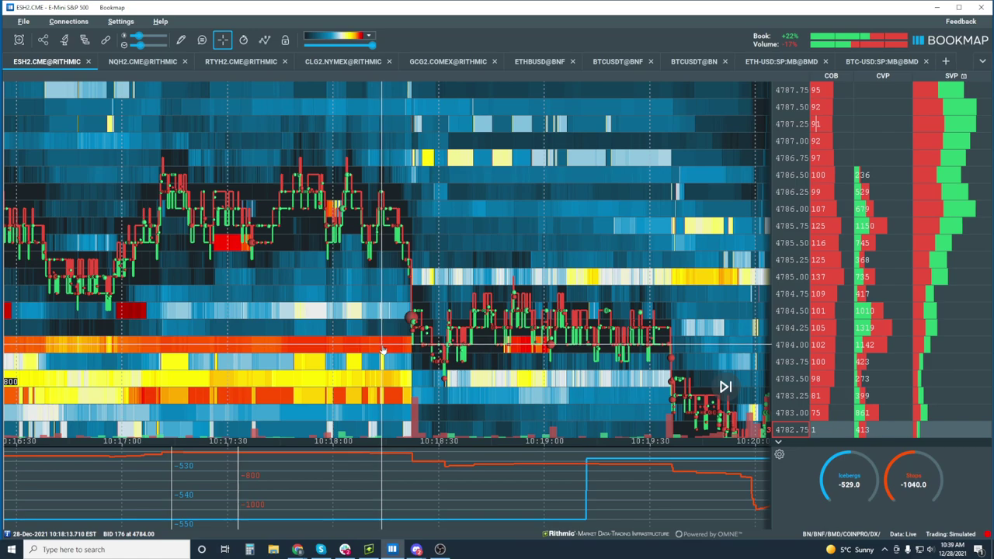
# Survey the wider session from the early morning to 10:40, including the 10:20 low and the liquidity near 4780 and 4800.
pyautogui.scroll(-3, 382, 351)
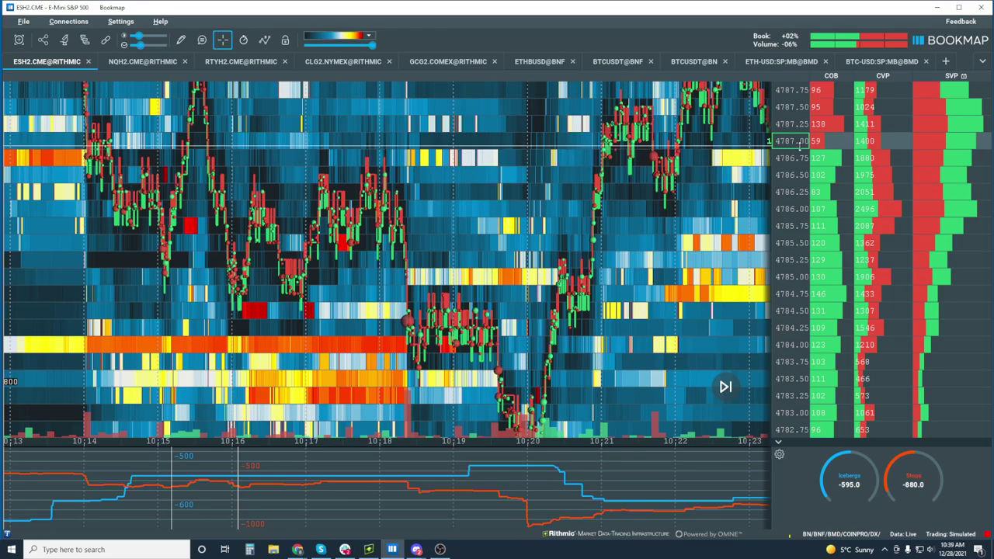
pyautogui.scroll(-3, 799, 218)
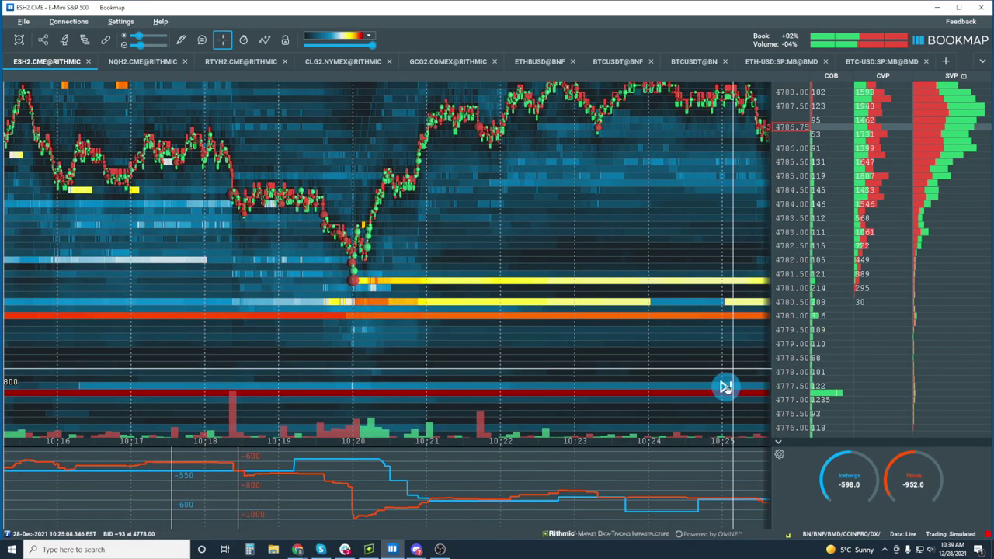
pyautogui.scroll(-3, 588, 191)
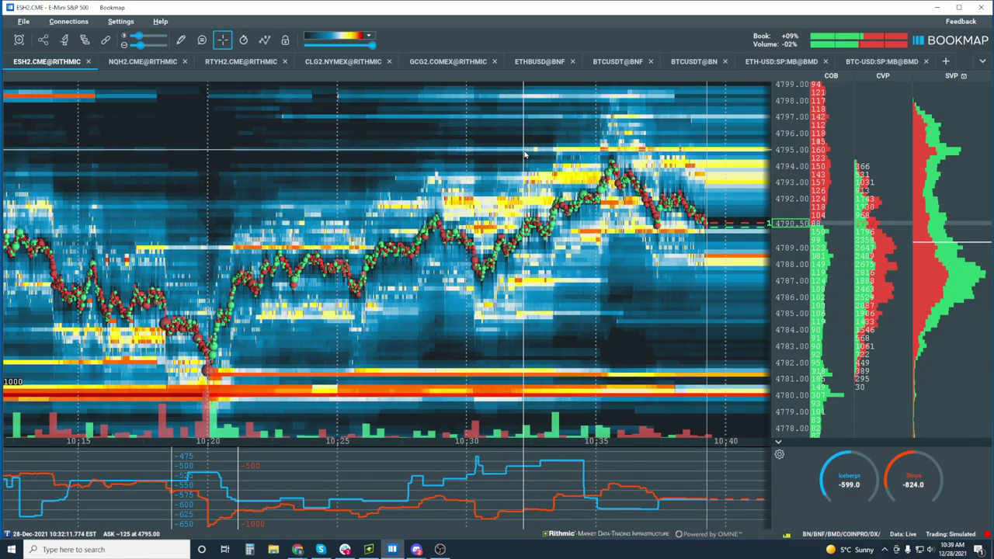
pyautogui.scroll(-2, 525, 155)
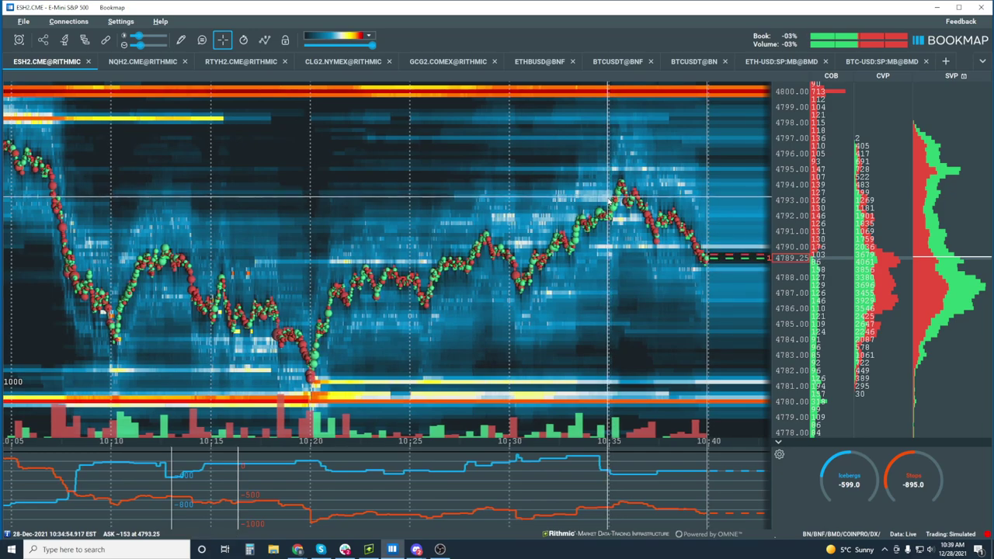
pyautogui.scroll(-5, 607, 201)
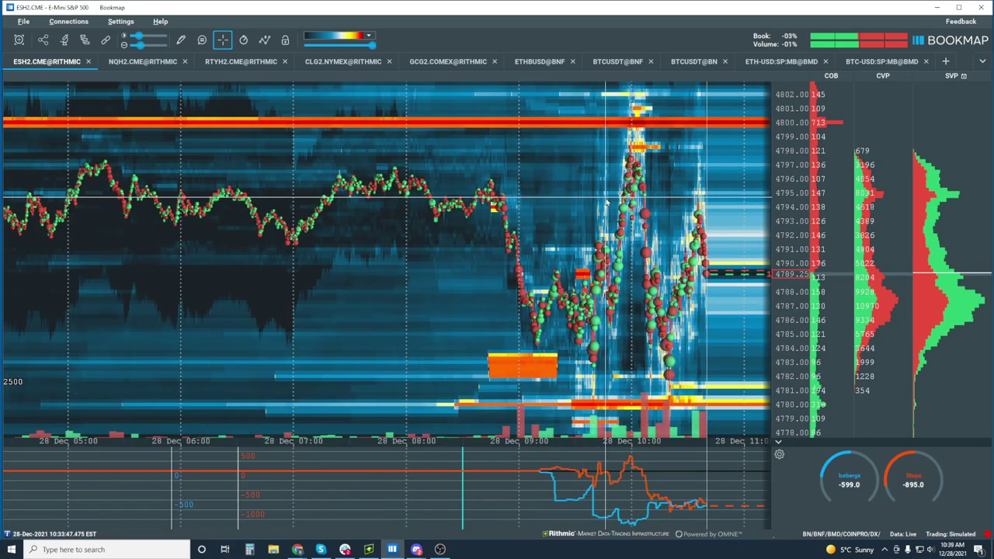
pyautogui.scroll(6, 608, 200)
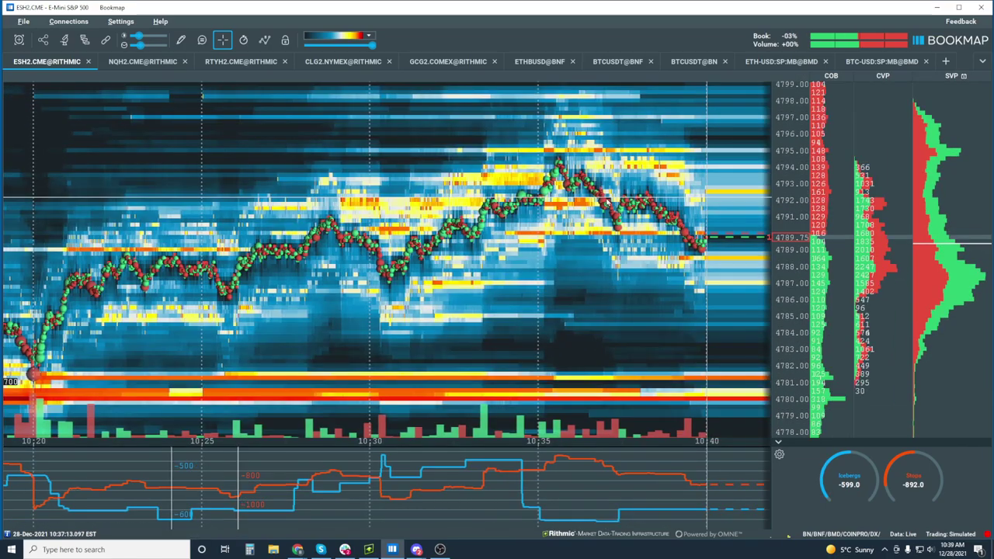
# Inspect the 10:35 to 10:38 decline and rebound up close, comparing the trades with the heatmap liquidity around 4790 to 4792.
pyautogui.scroll(4, 608, 201)
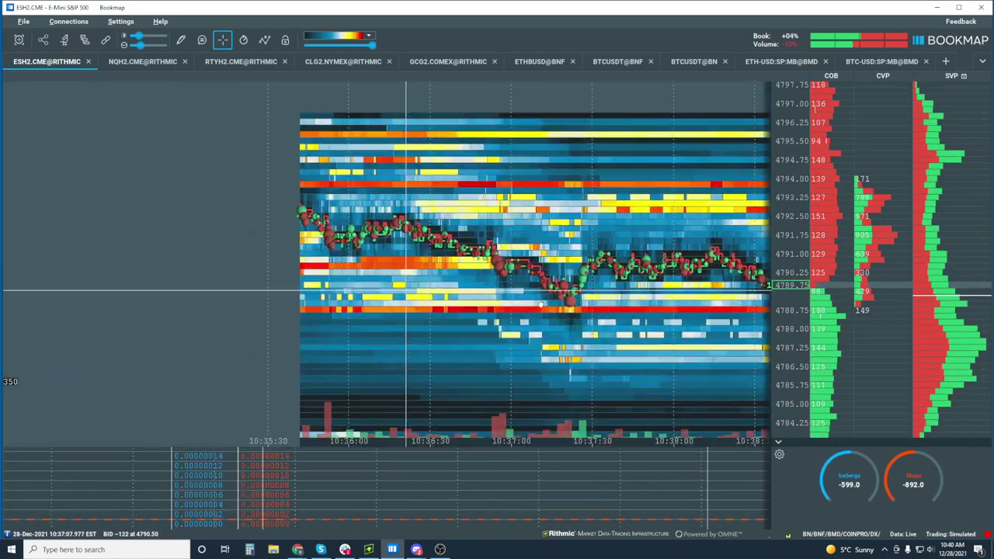
pyautogui.scroll(3, 406, 291)
pyautogui.moveTo(406, 292); pyautogui.dragTo(322, 227)
pyautogui.scroll(3, 456, 311)
pyautogui.scroll(-3, 468, 233)
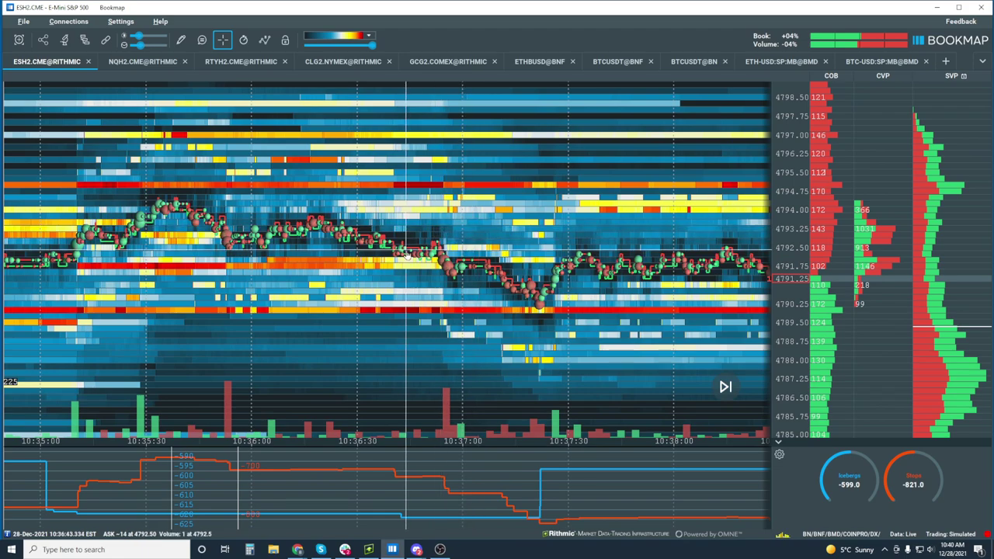
pyautogui.scroll(5, 406, 255)
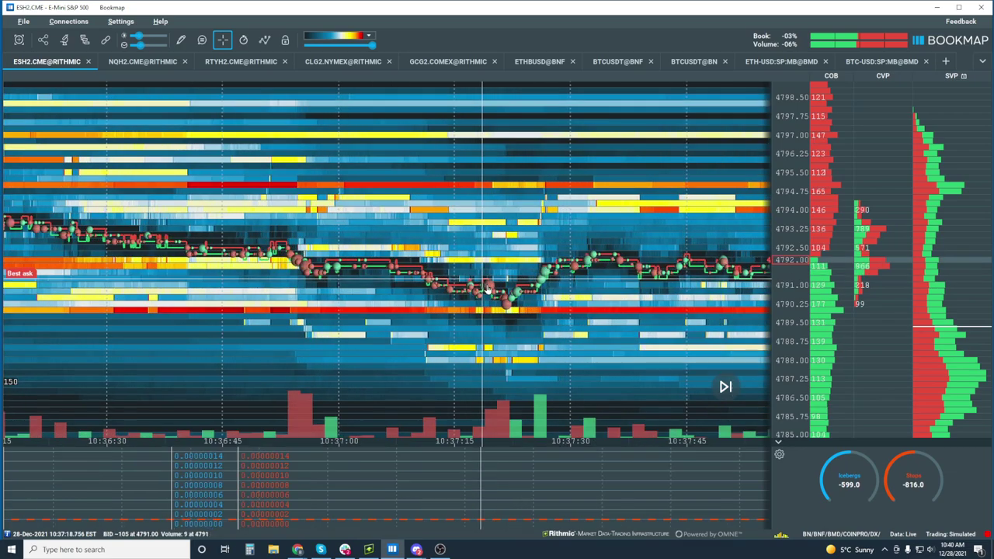
# Inspect the bid/ask lines and trades around the 10:37:22 low against the 4790.00 liquidity, including the surrounding decline and rebound.
pyautogui.scroll(5, 720, 255)
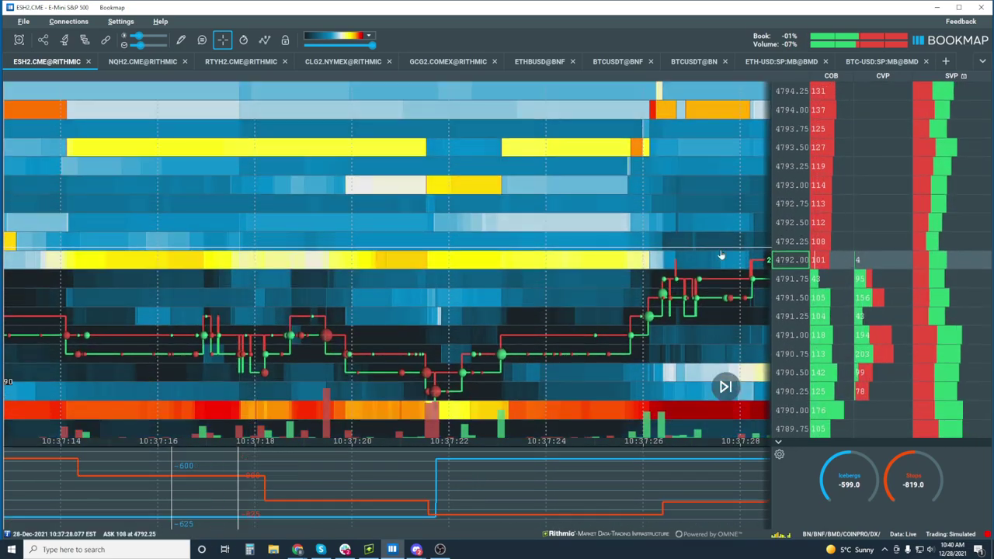
pyautogui.moveTo(483, 250); pyautogui.dragTo(491, 200)
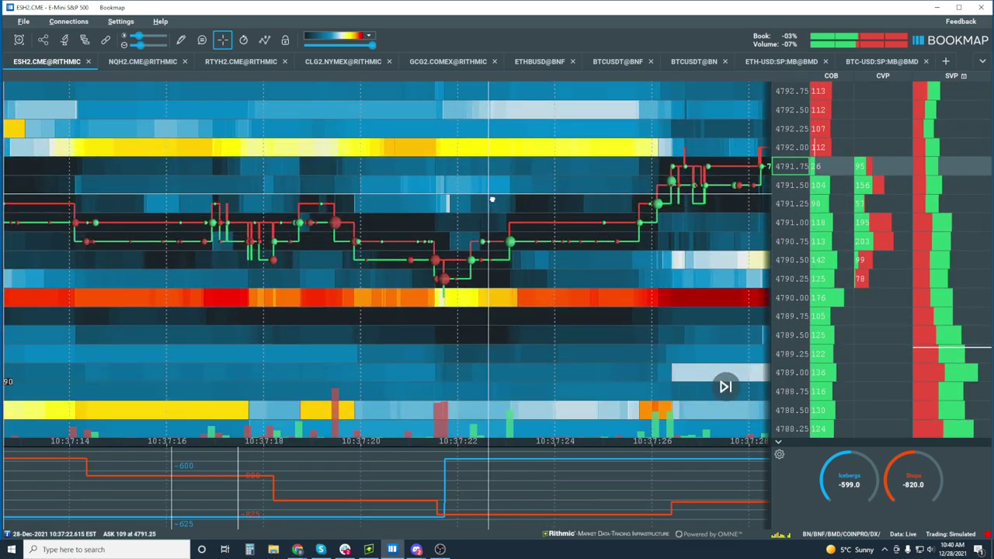
pyautogui.scroll(-5, 646, 224)
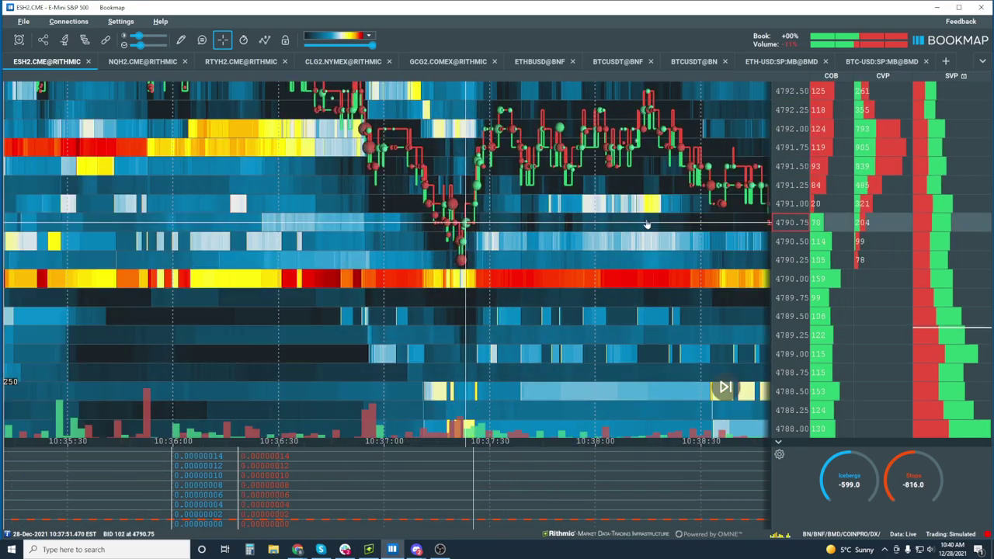
pyautogui.scroll(-5, 622, 224)
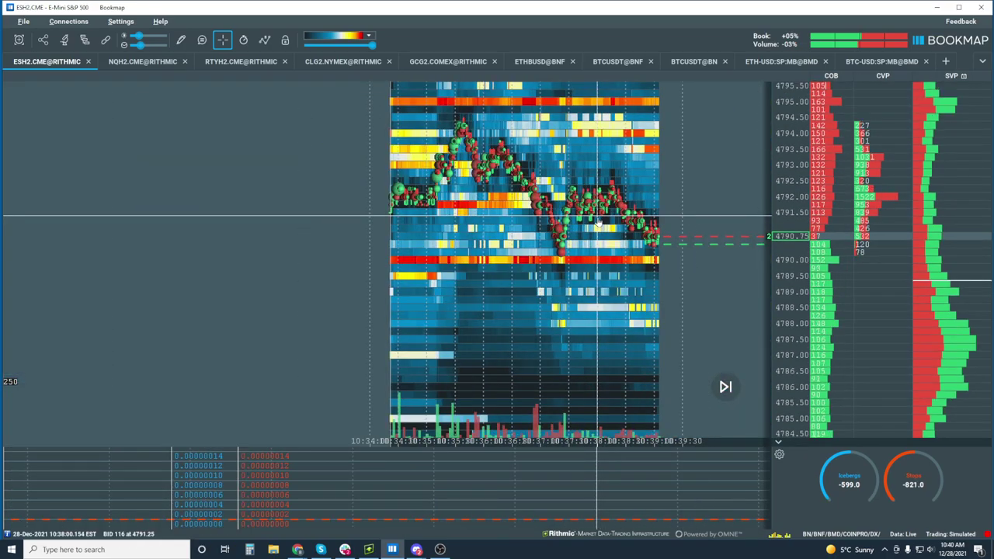
pyautogui.scroll(-3, 598, 223)
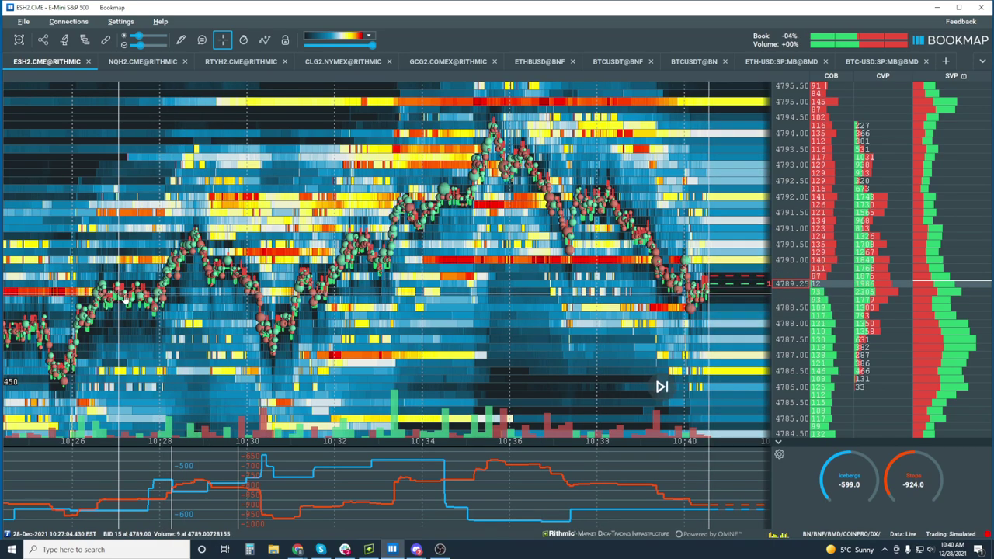
# Examine the 10:39:56 to 10:40:08 price action up close, comparing trades with the resting liquidity at 4790.00 and 4788.50.
pyautogui.scroll(5, 602, 307)
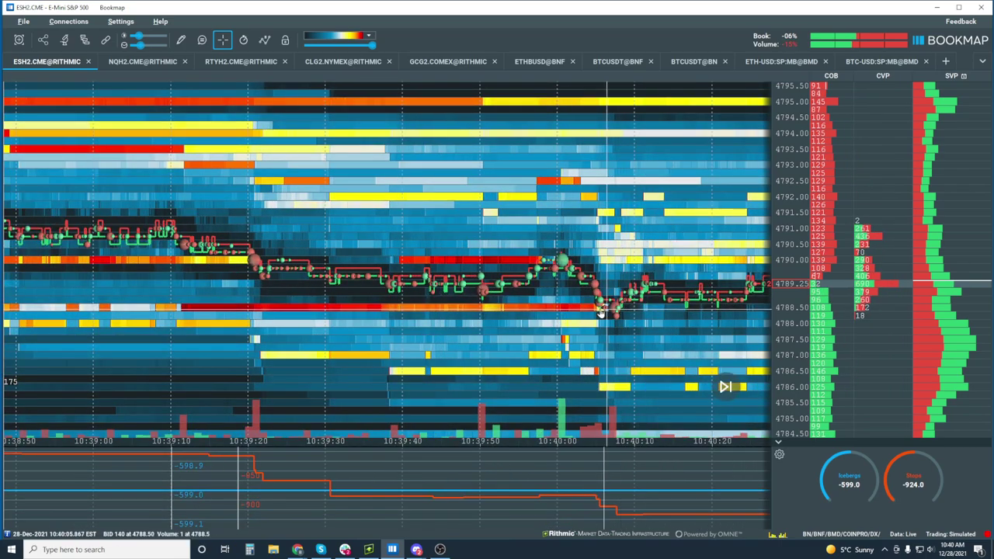
pyautogui.scroll(4, 602, 307)
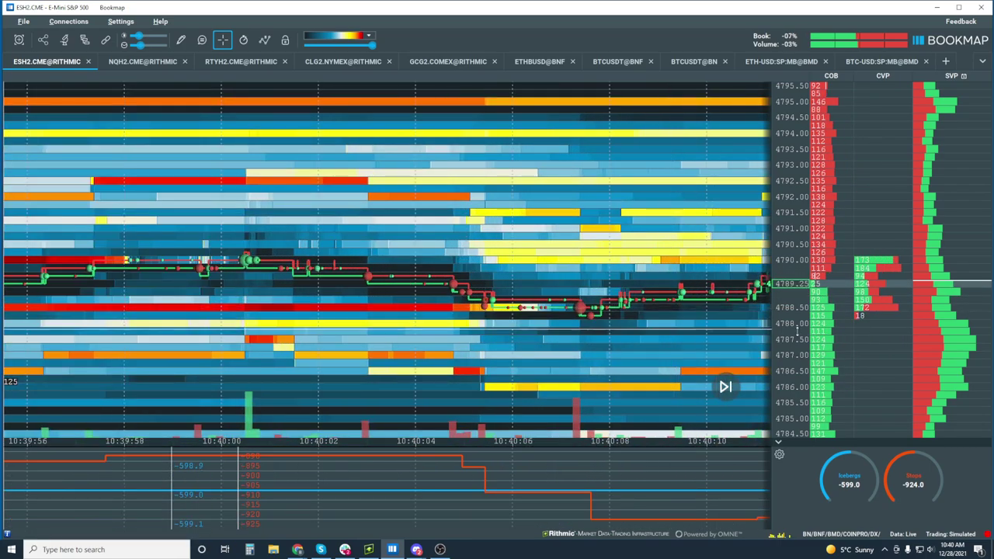
pyautogui.scroll(4, 796, 331)
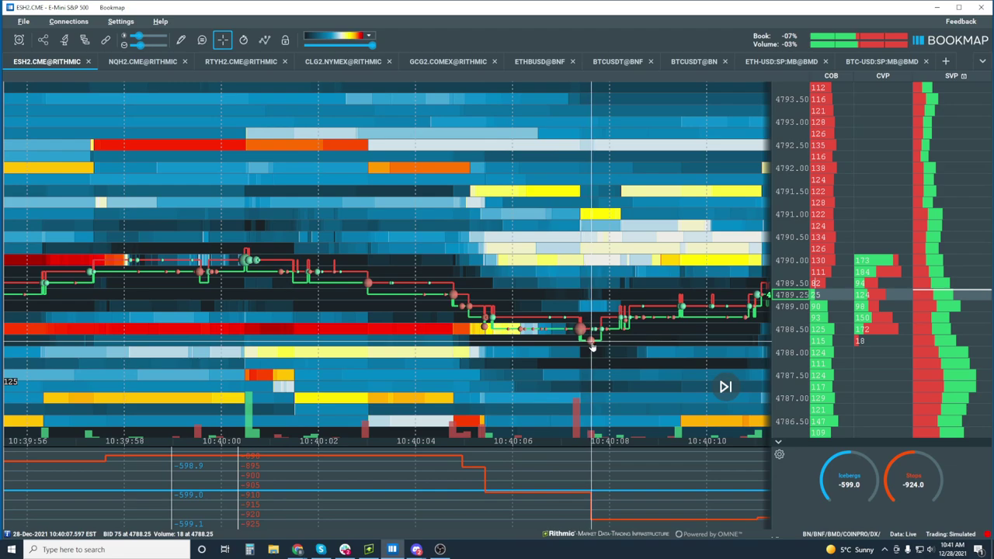
pyautogui.scroll(3, 399, 236)
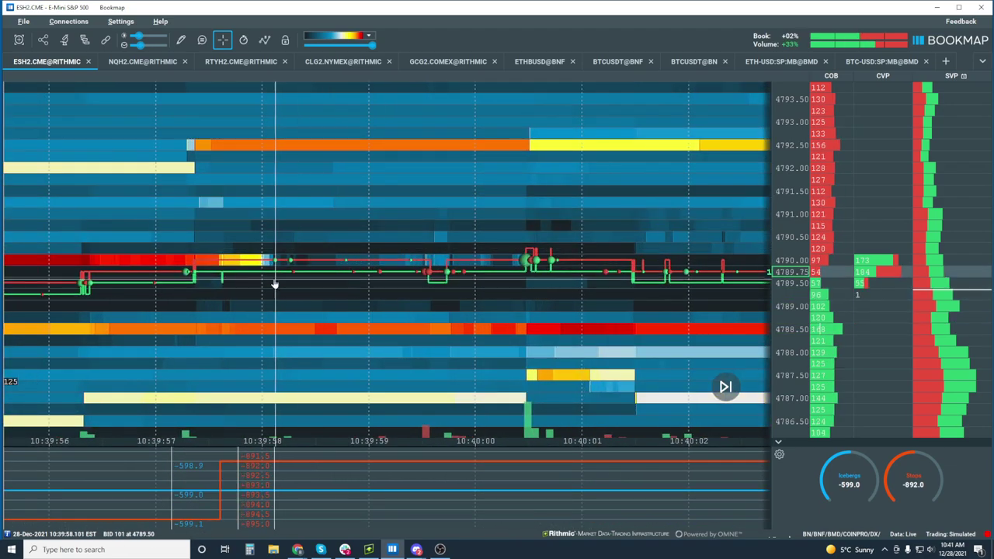
pyautogui.scroll(2, 360, 233)
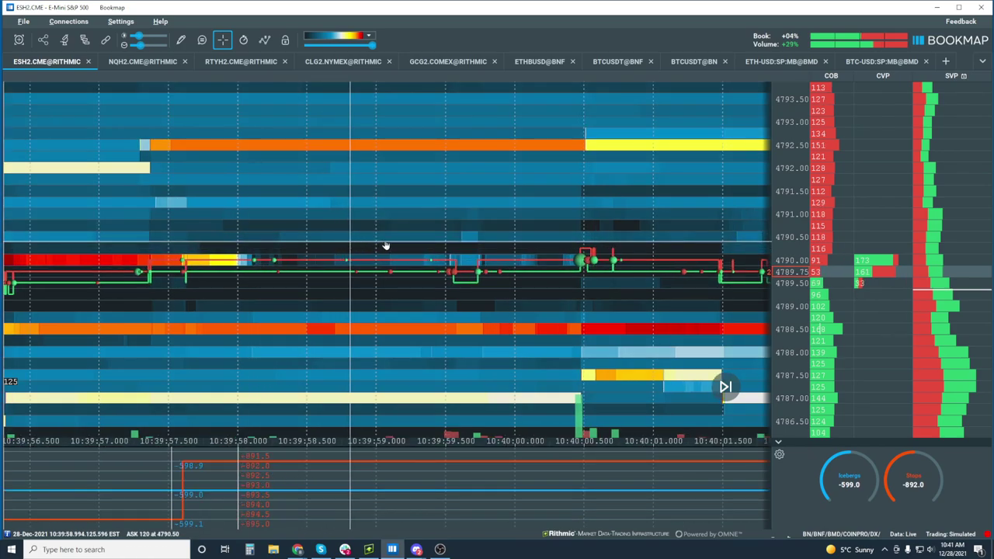
pyautogui.scroll(3, 787, 225)
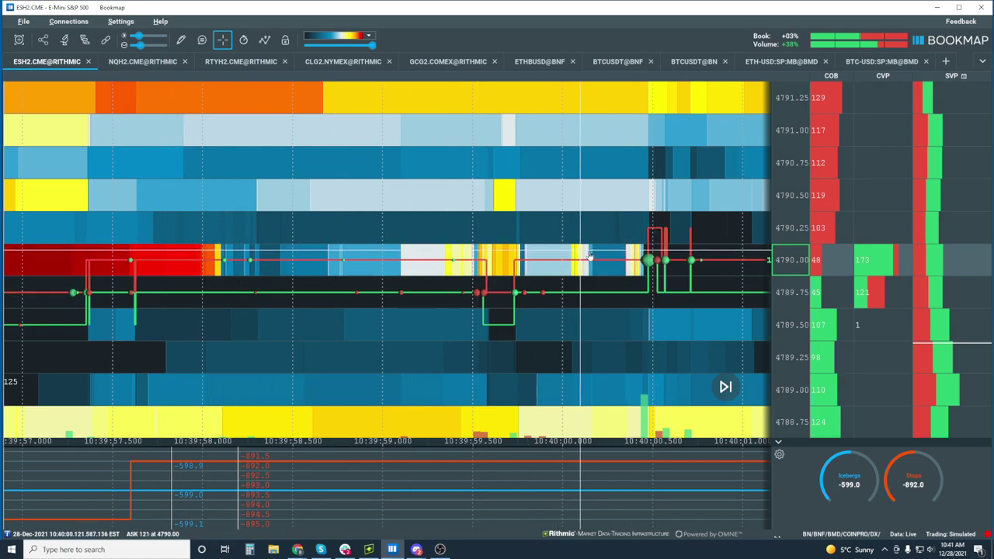
pyautogui.scroll(-3, 466, 255)
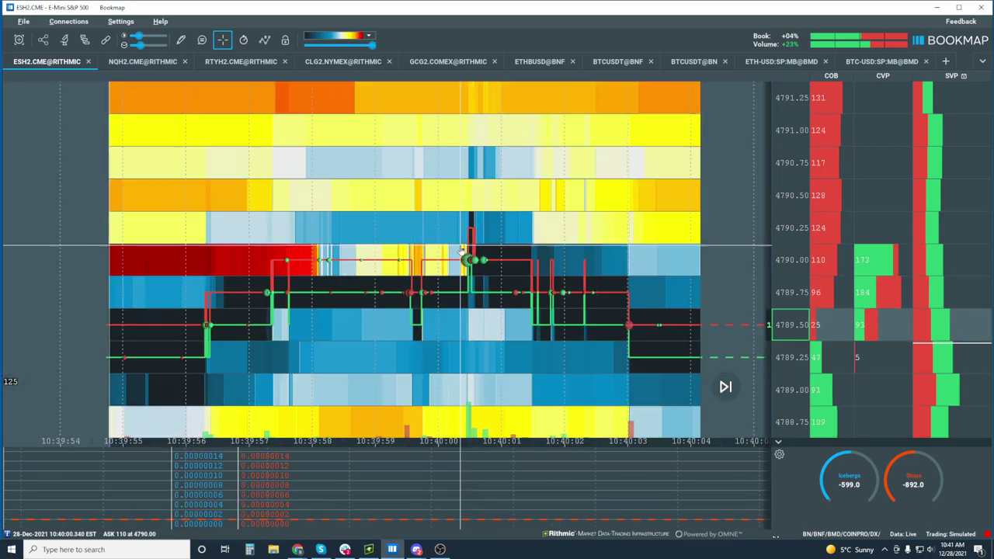
pyautogui.scroll(-2, 463, 253)
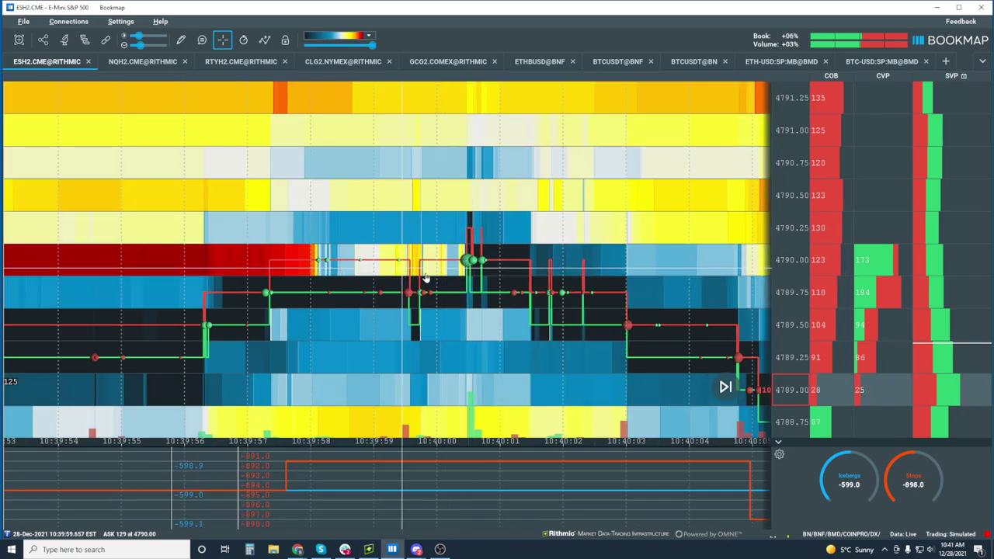
pyautogui.scroll(1, 461, 255)
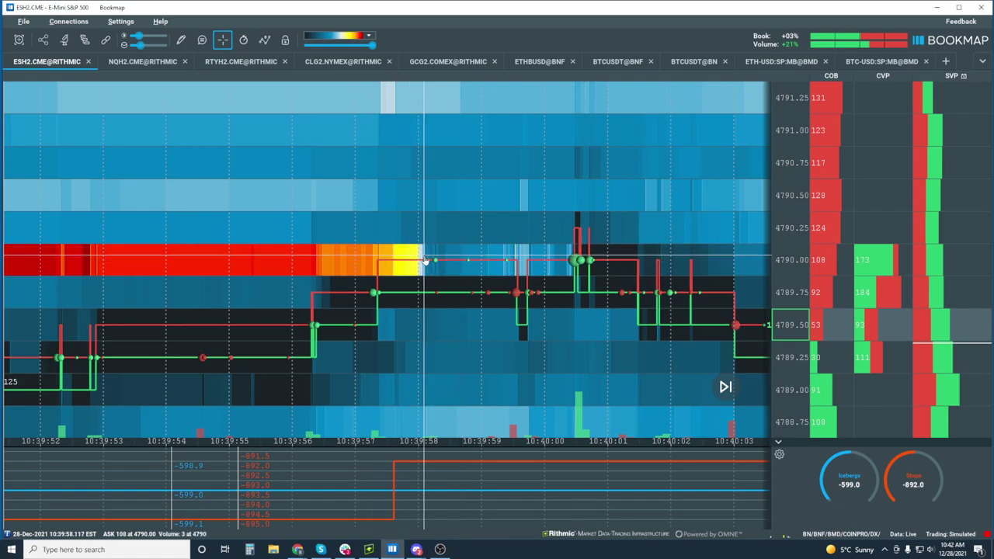
# Enable the Absorption indicator add-on for the ESH2 chart and close the add-on settings.
pyautogui.click(84, 39)
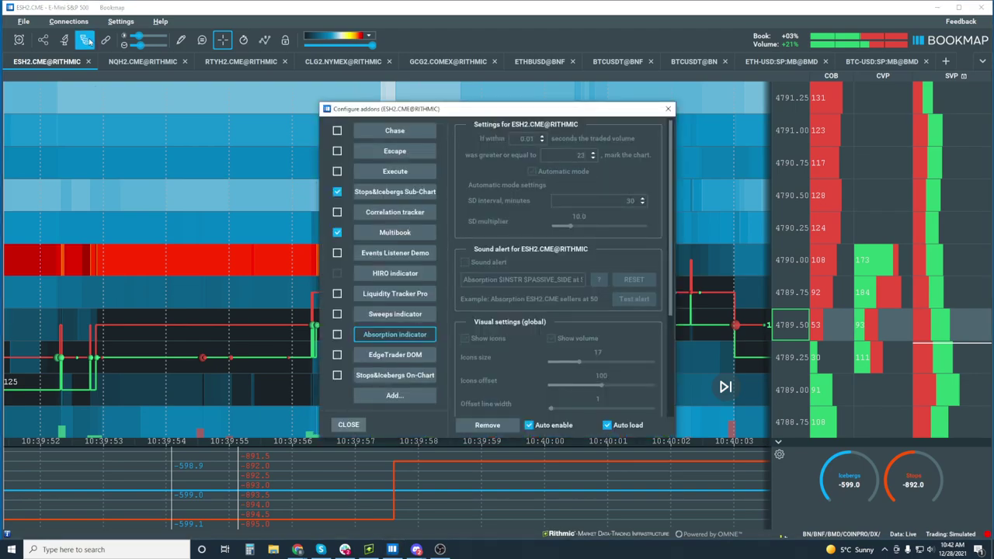
pyautogui.click(337, 335)
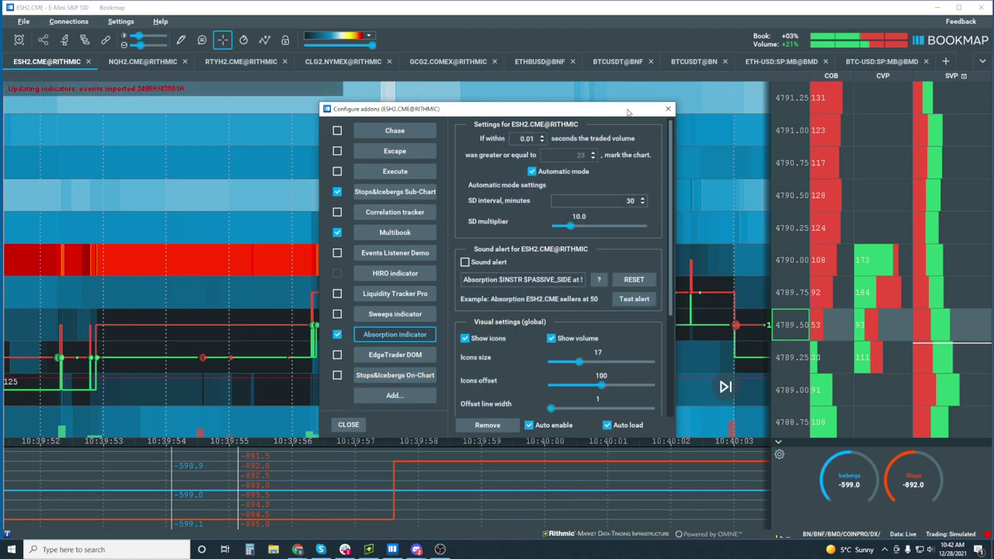
pyautogui.moveTo(583, 115); pyautogui.dragTo(470, 105)
pyautogui.click(553, 102)
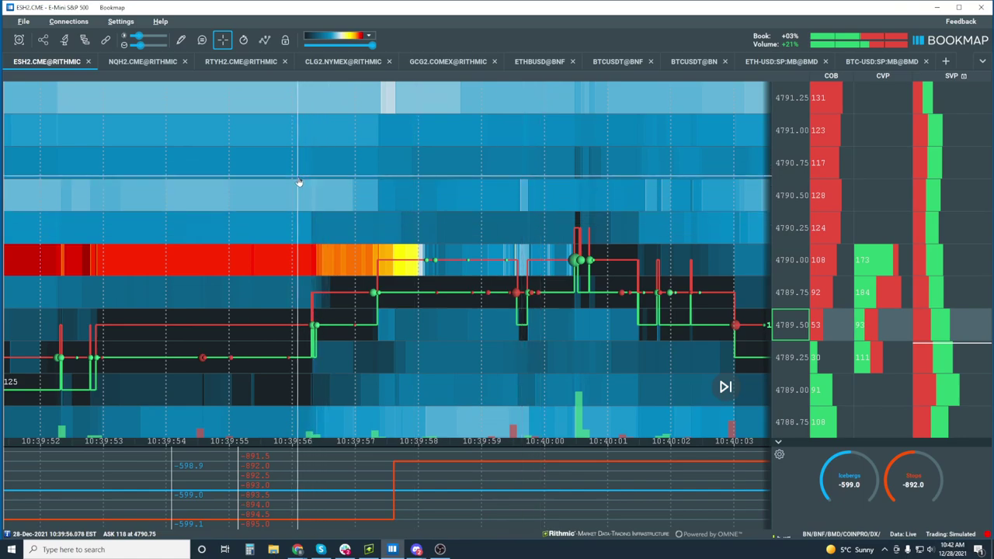
# Set the Absorption indicator's SD multiplier to 1.5, keeping the settings window clear of the 10:40:00 trades.
pyautogui.click(86, 40)
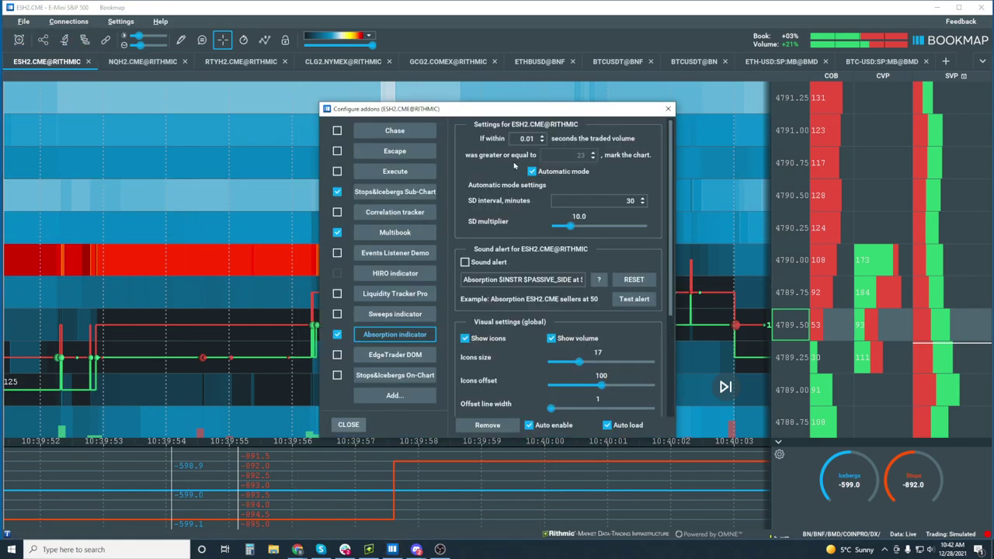
pyautogui.moveTo(508, 117); pyautogui.dragTo(262, 118)
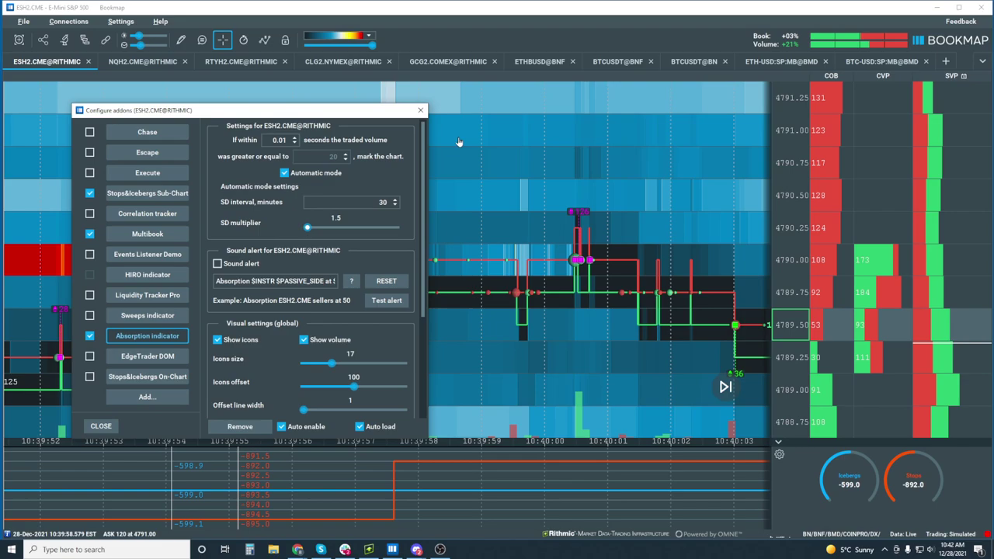
pyautogui.click(420, 110)
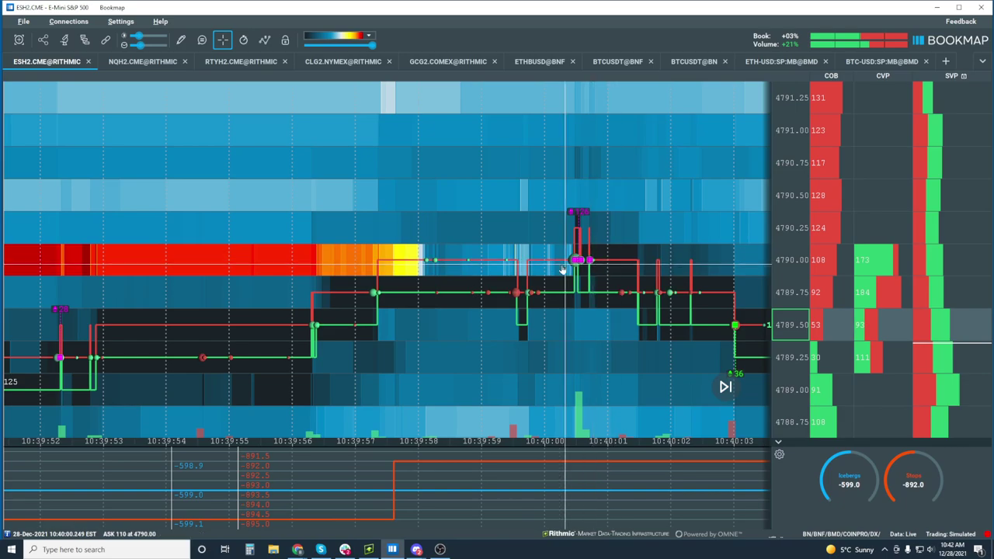
# Split the chart range volume profile (CVP) column into separate bid and ask volumes while focusing on the 10:40:00 absorption marks.
pyautogui.scroll(3, 575, 268)
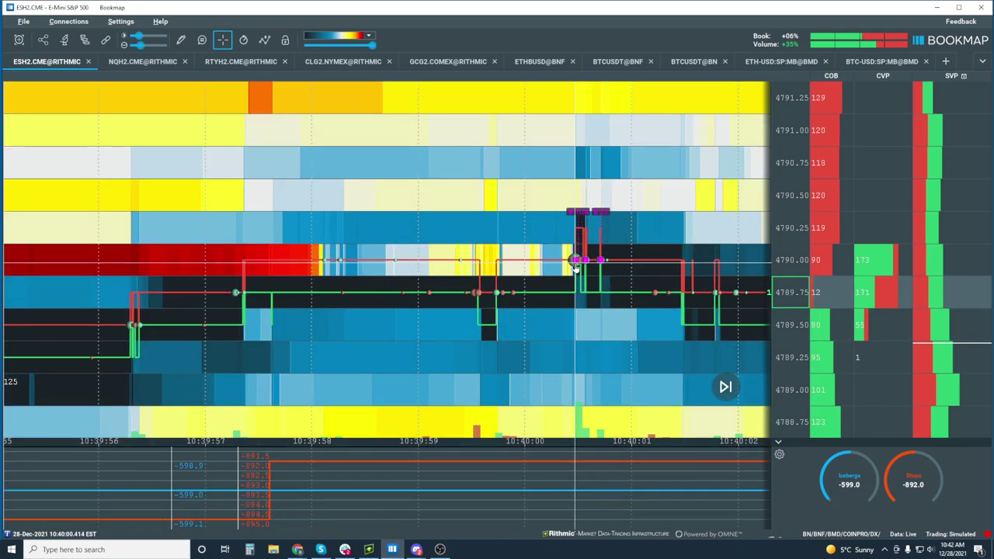
pyautogui.scroll(-2, 575, 268)
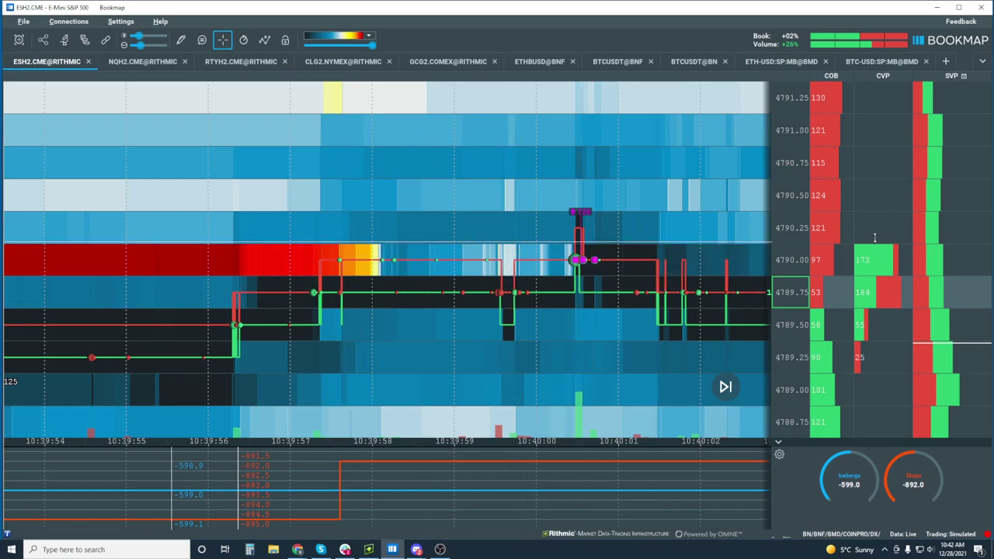
pyautogui.rightClick(884, 265)
pyautogui.click(862, 232)
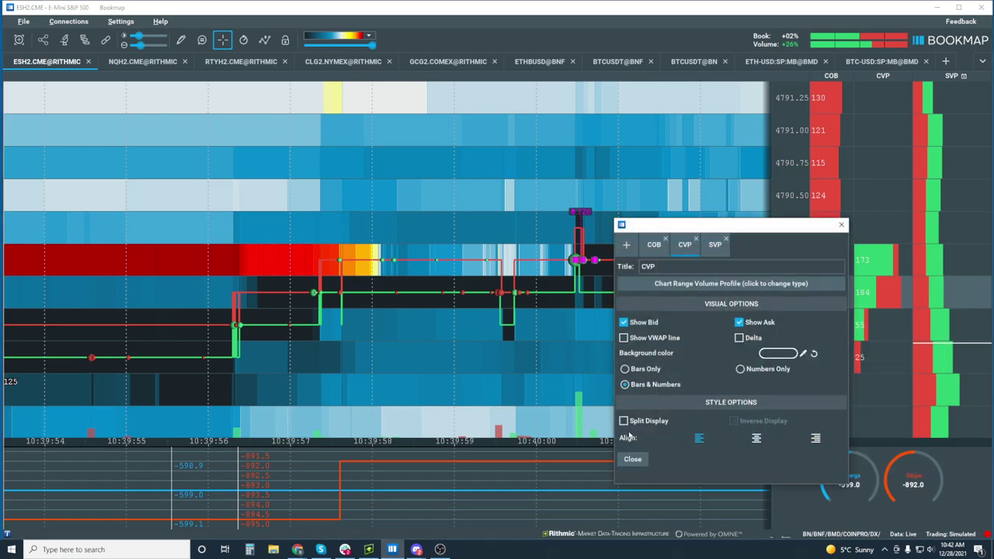
pyautogui.click(624, 421)
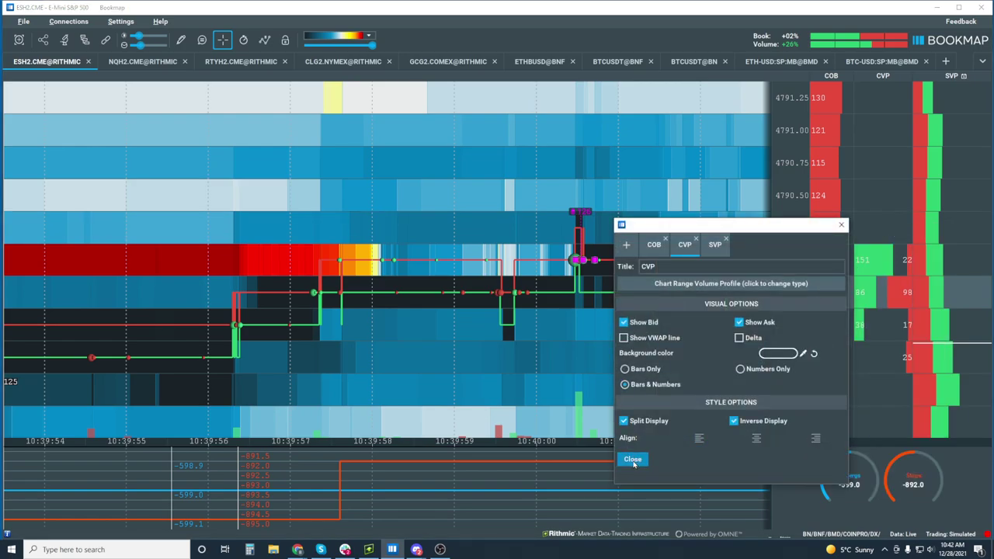
pyautogui.click(632, 459)
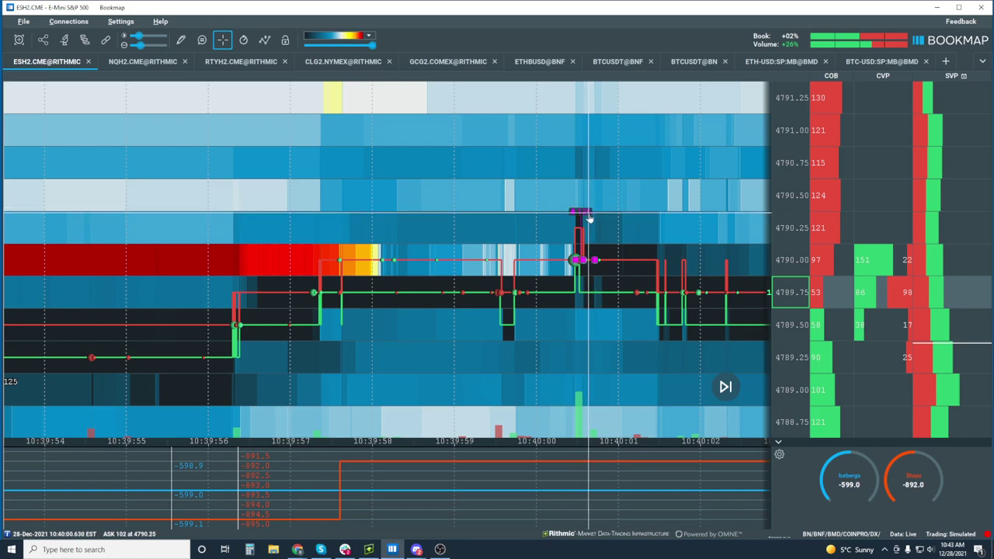
# Turn off the Absorption indicator's automatic mode and set its traded volume threshold to 1.
pyautogui.click(85, 41)
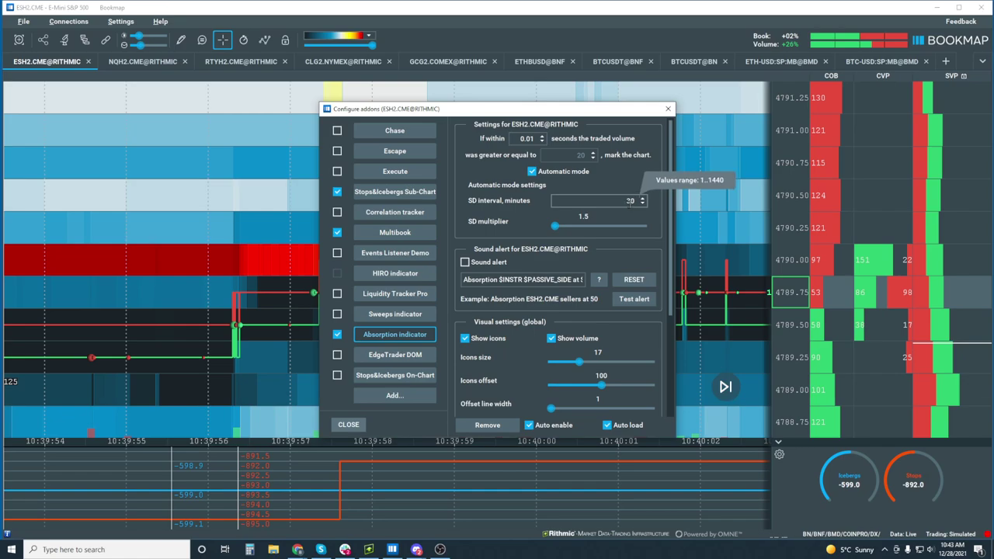
pyautogui.click(532, 171)
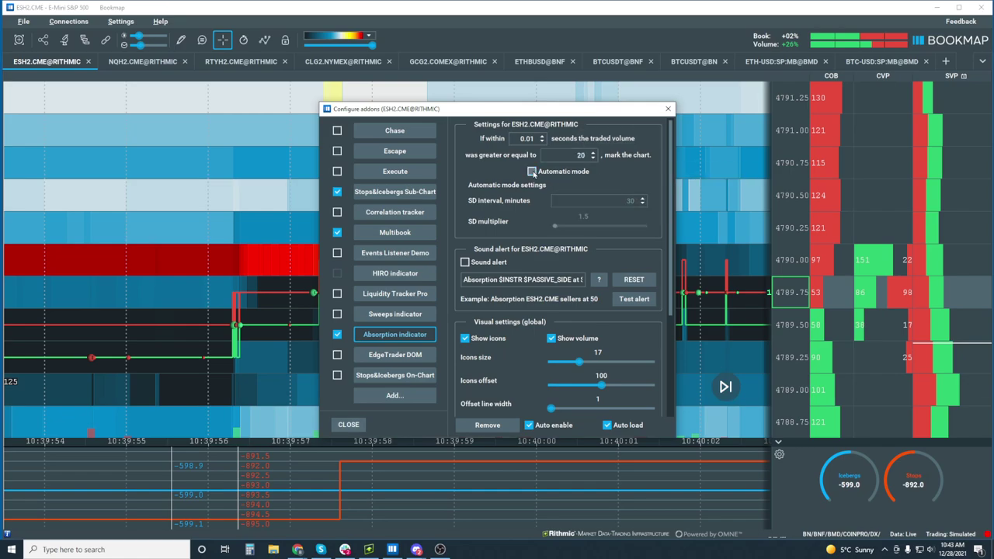
pyautogui.moveTo(559, 118); pyautogui.dragTo(328, 114)
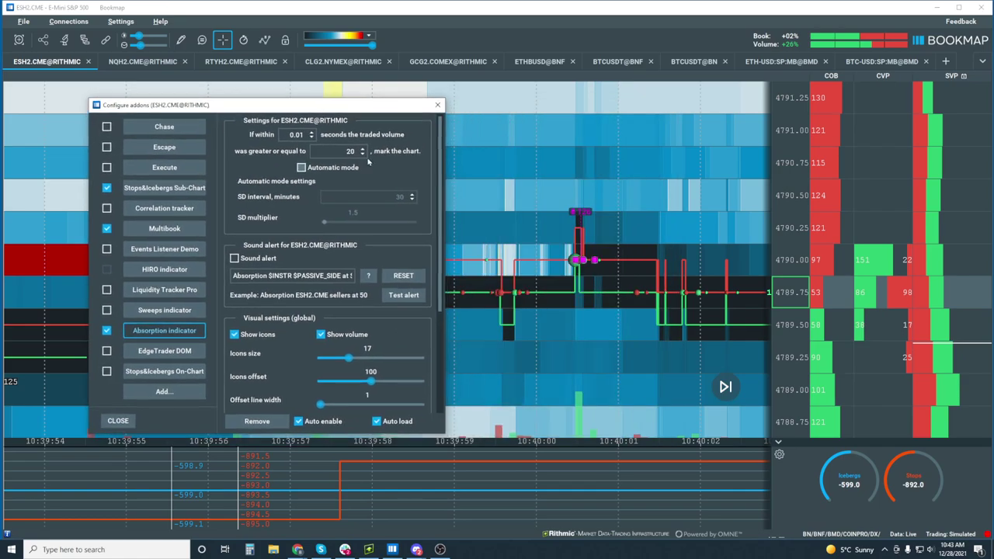
pyautogui.click(349, 151)
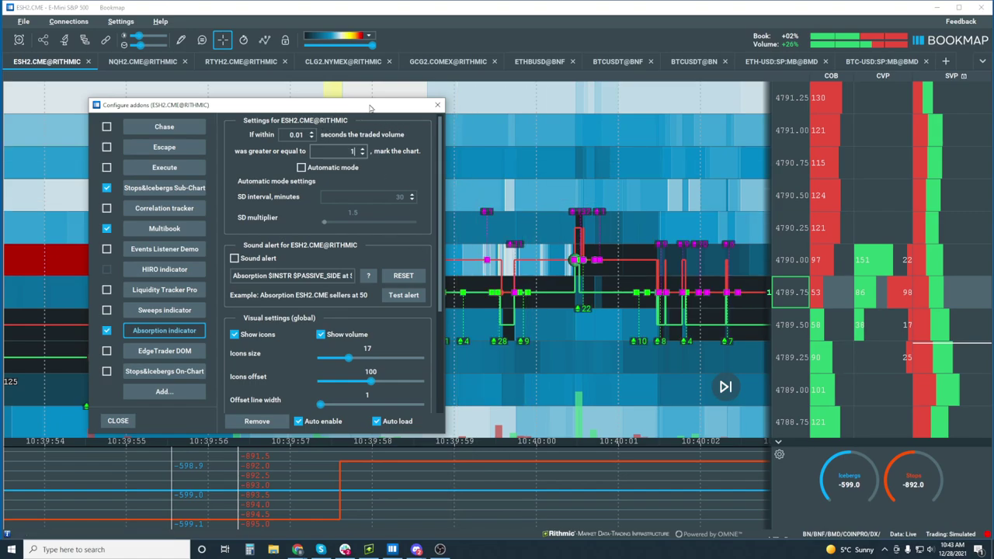
pyautogui.moveTo(370, 108); pyautogui.dragTo(346, 103)
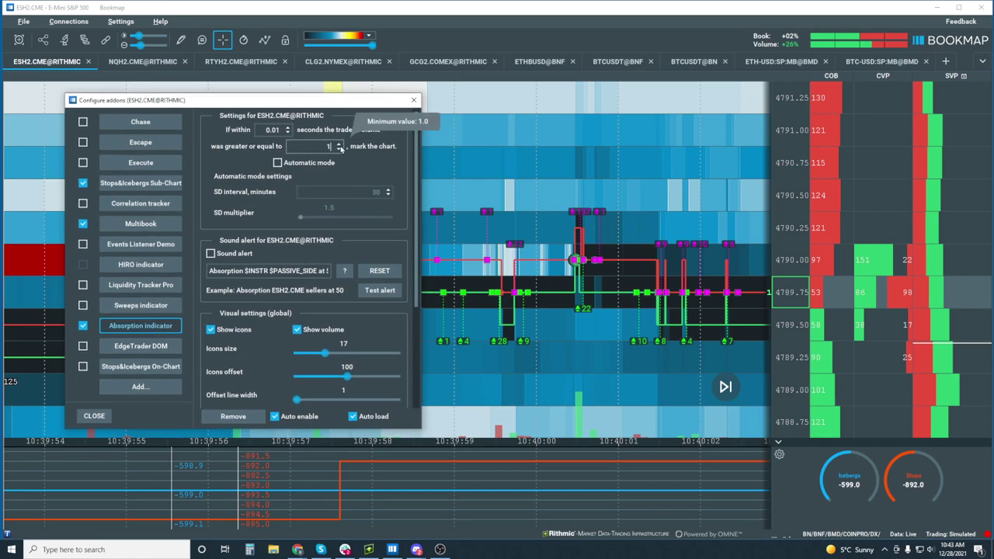
# Try an absorption volume threshold of 8 against the marks around 10:40:00, and turn automatic mode back on.
pyautogui.click(339, 145)
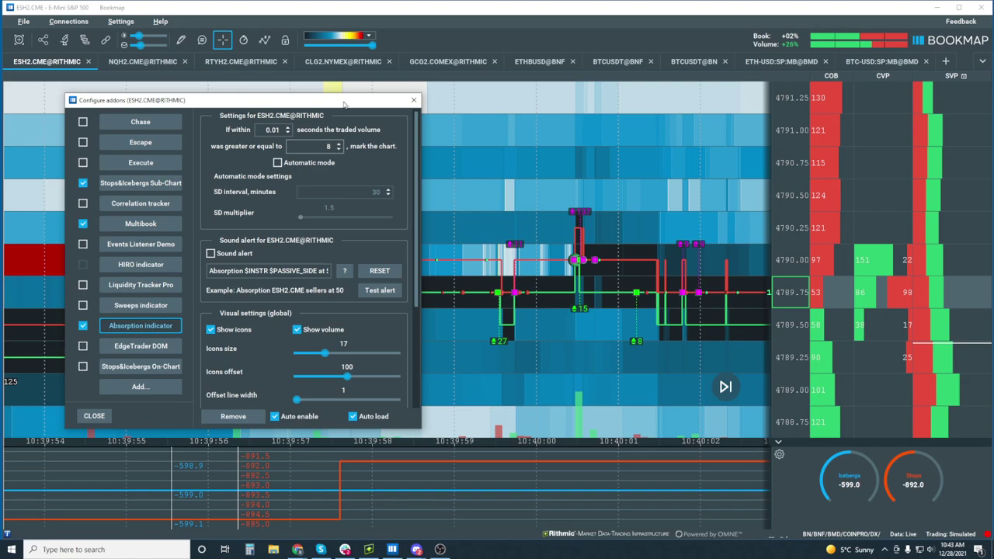
pyautogui.moveTo(344, 105); pyautogui.dragTo(277, 99)
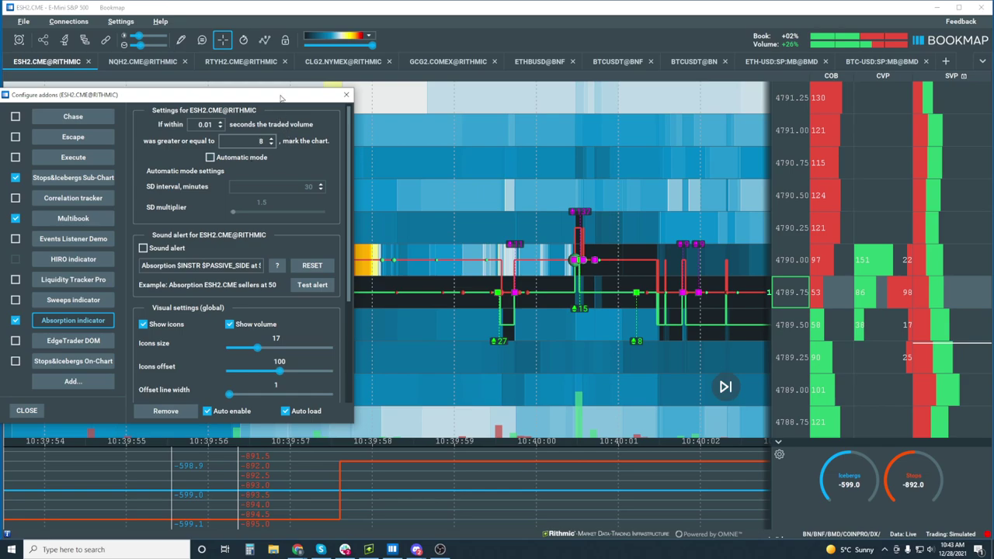
pyautogui.moveTo(281, 98); pyautogui.dragTo(398, 350)
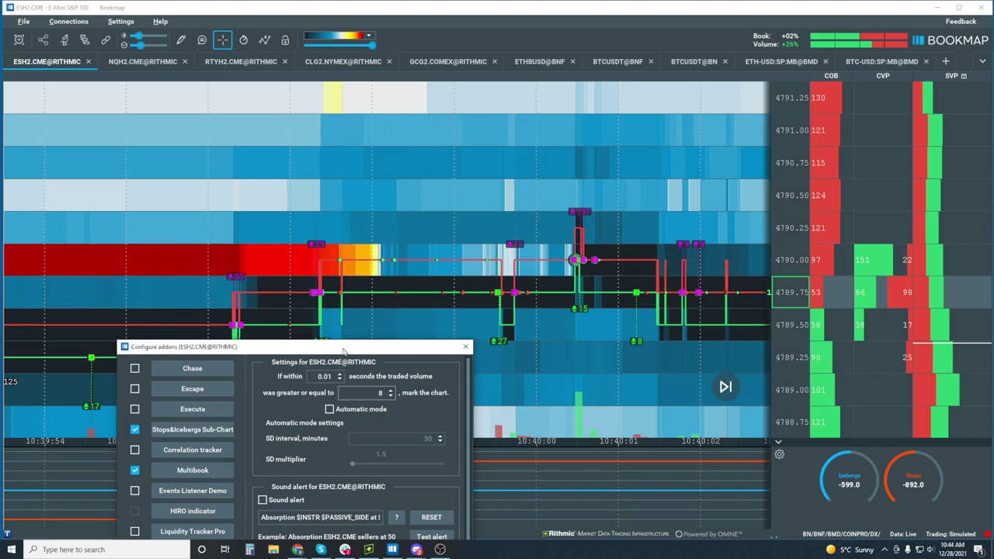
pyautogui.moveTo(344, 351); pyautogui.dragTo(228, 177)
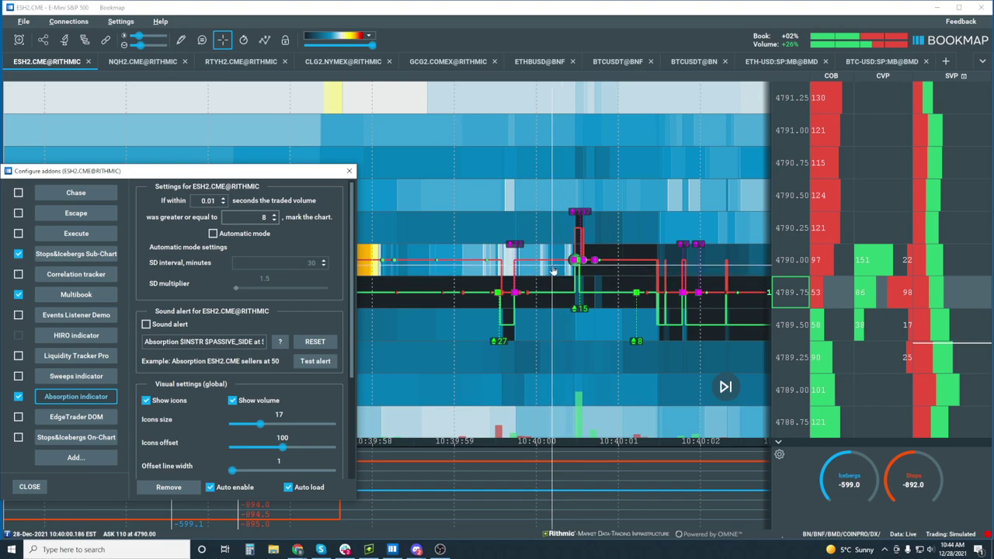
pyautogui.click(255, 234)
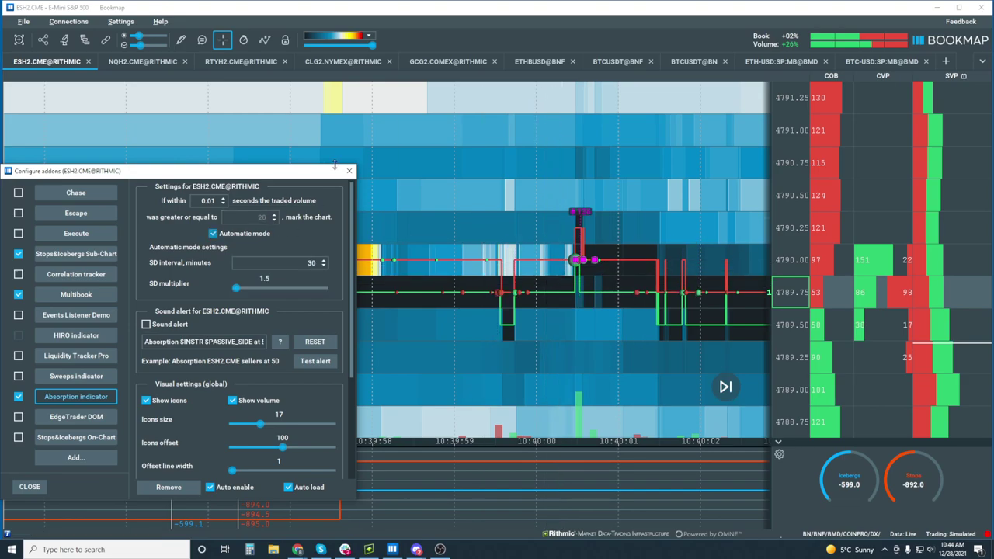
# Close the addon settings and examine the Absorption marks against the wider ESH2 price history back to about 10:10.
pyautogui.click(350, 171)
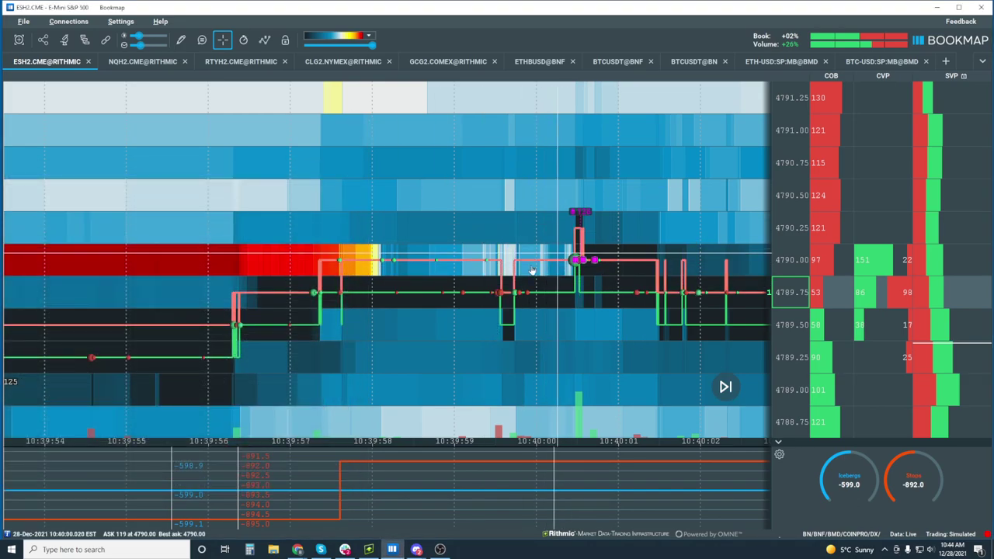
pyautogui.scroll(-5, 466, 260)
pyautogui.scroll(-3, 466, 260)
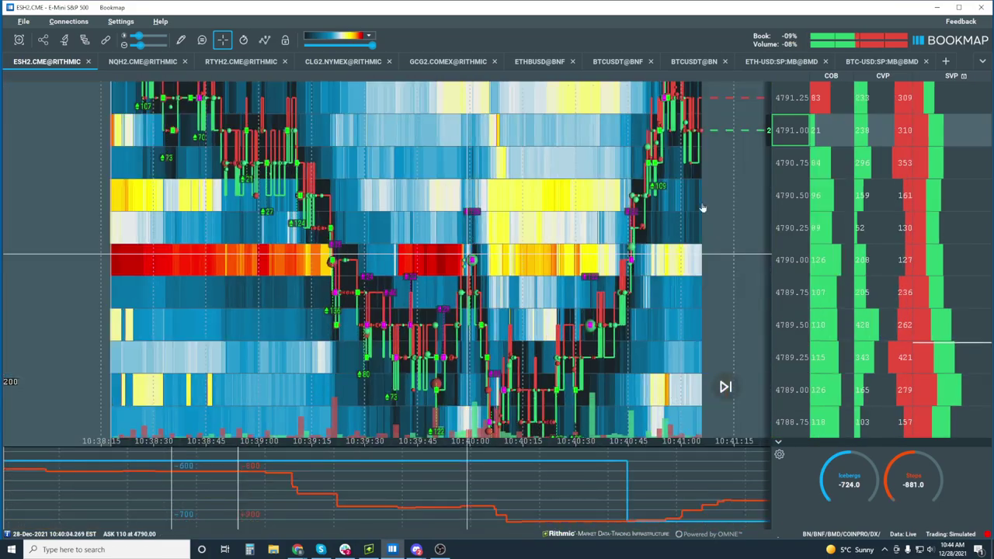
pyautogui.scroll(-3, 796, 225)
pyautogui.scroll(-3, 588, 211)
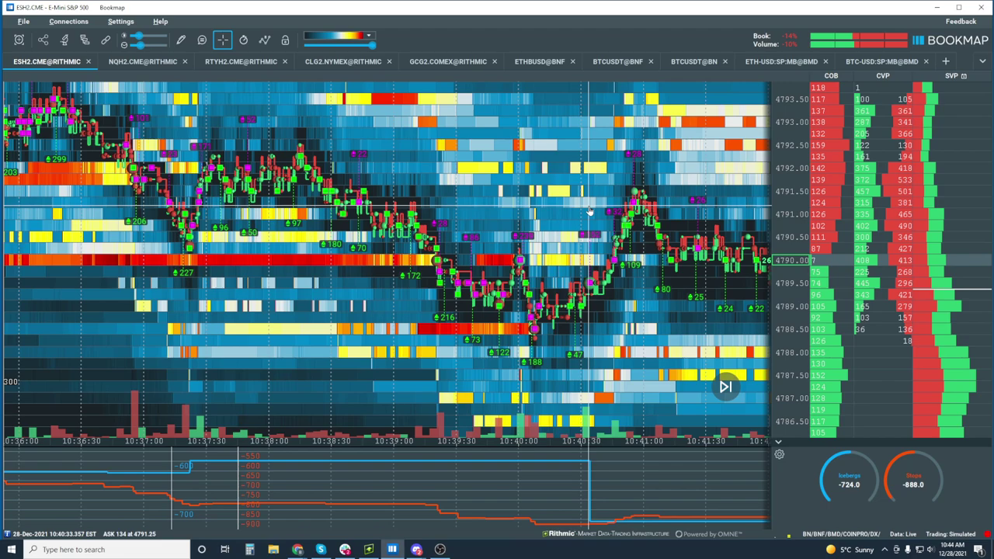
pyautogui.scroll(-3, 588, 211)
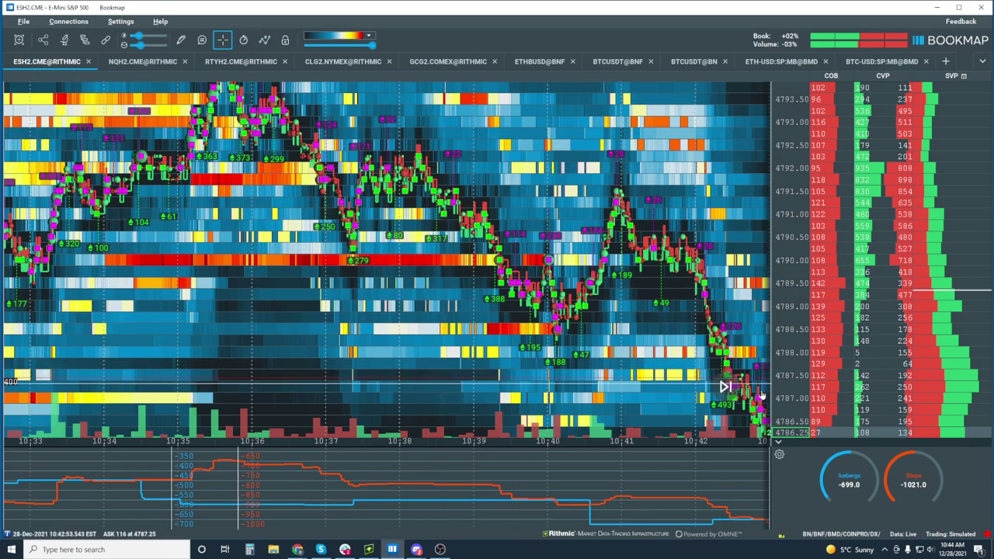
pyautogui.scroll(-3, 761, 395)
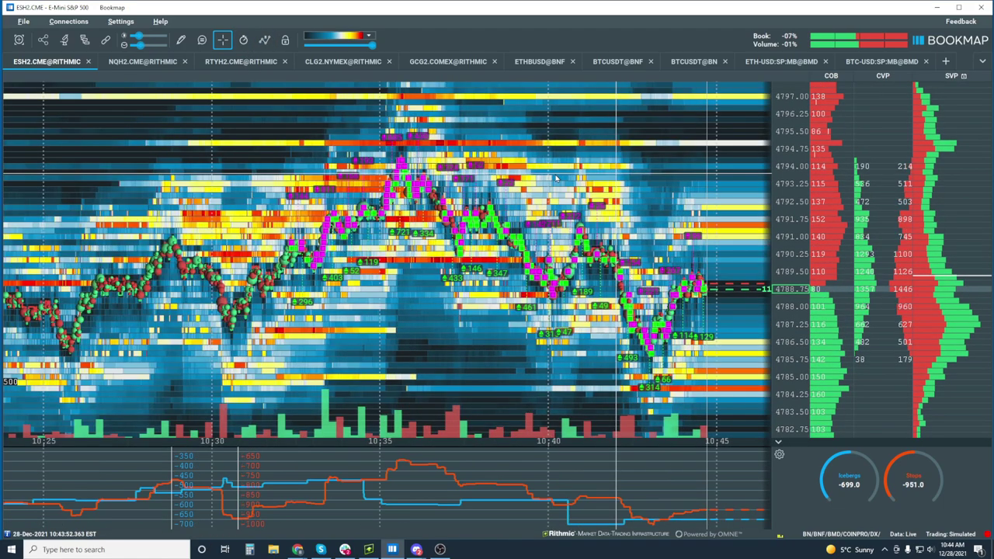
pyautogui.scroll(-3, 556, 178)
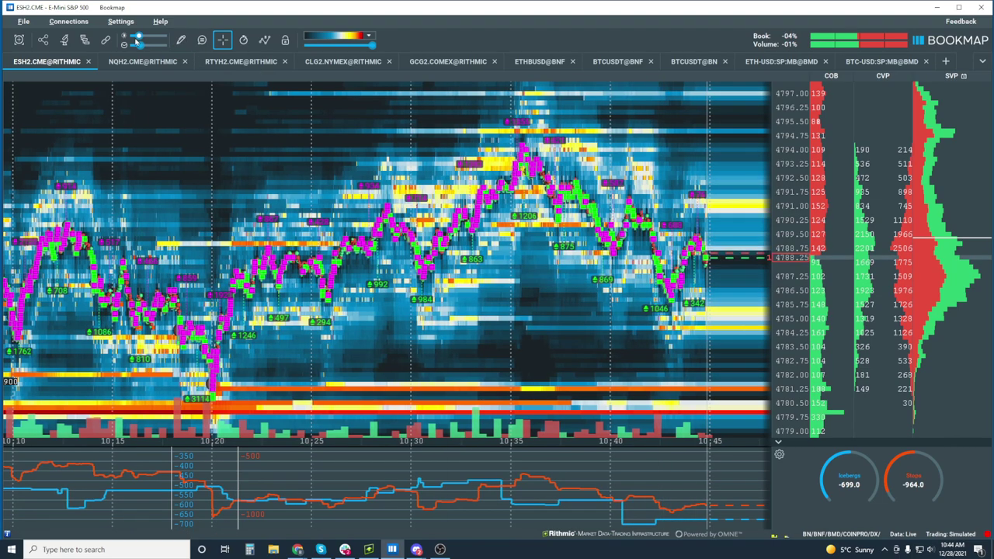
# Turn off the Absorption indicator for ESH2.CME@RITHMIC and close the addon settings.
pyautogui.click(86, 41)
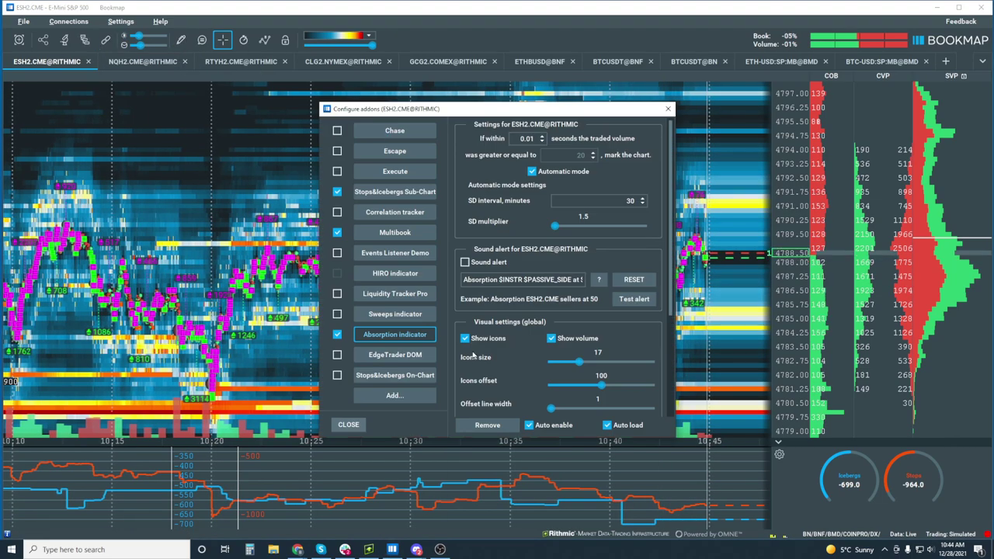
pyautogui.click(337, 335)
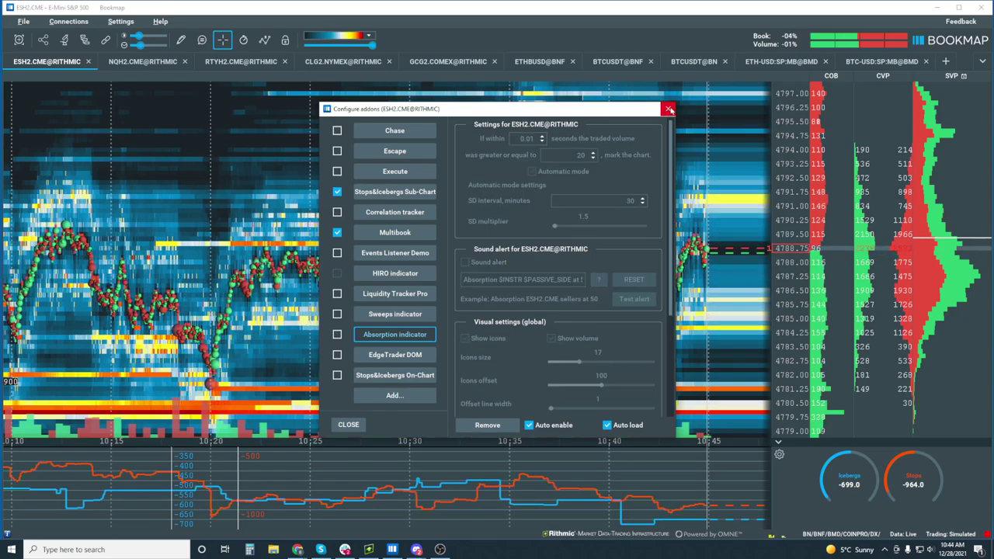
pyautogui.click(669, 109)
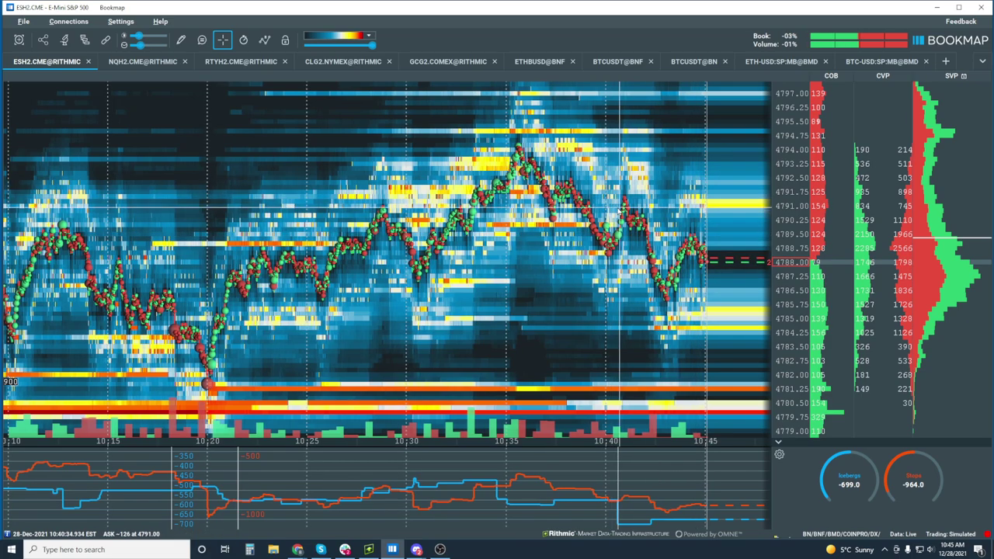
# Draw two descending rays, one from the 10:35 high along the swing highs, the other from the 10:37 low along the swing lows.
pyautogui.click(177, 41)
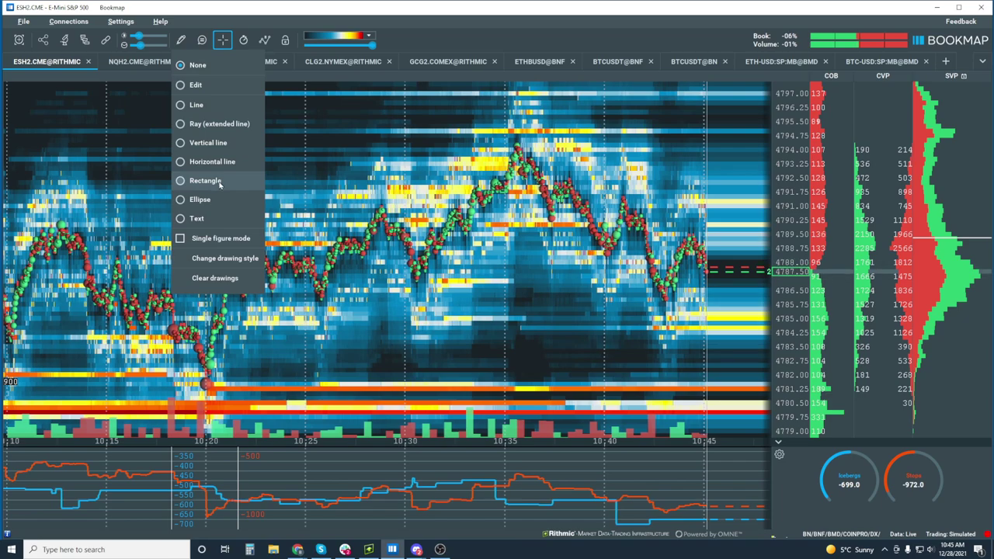
pyautogui.click(214, 123)
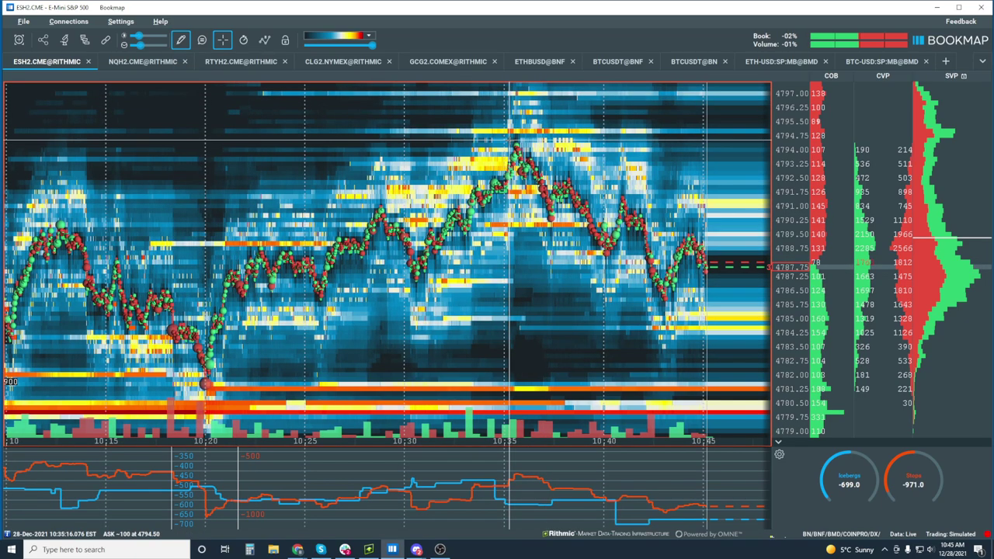
pyautogui.moveTo(514, 142); pyautogui.dragTo(645, 206)
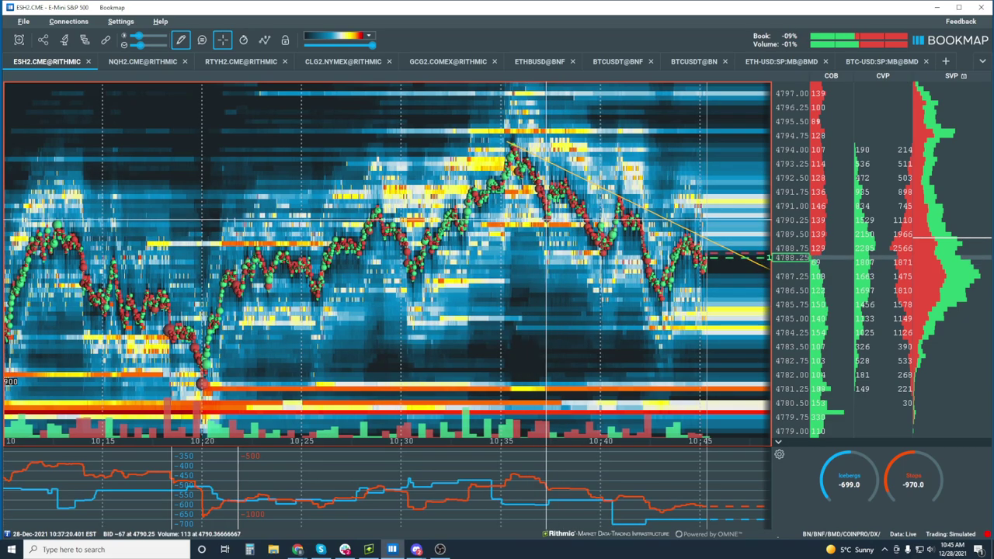
pyautogui.click(595, 256)
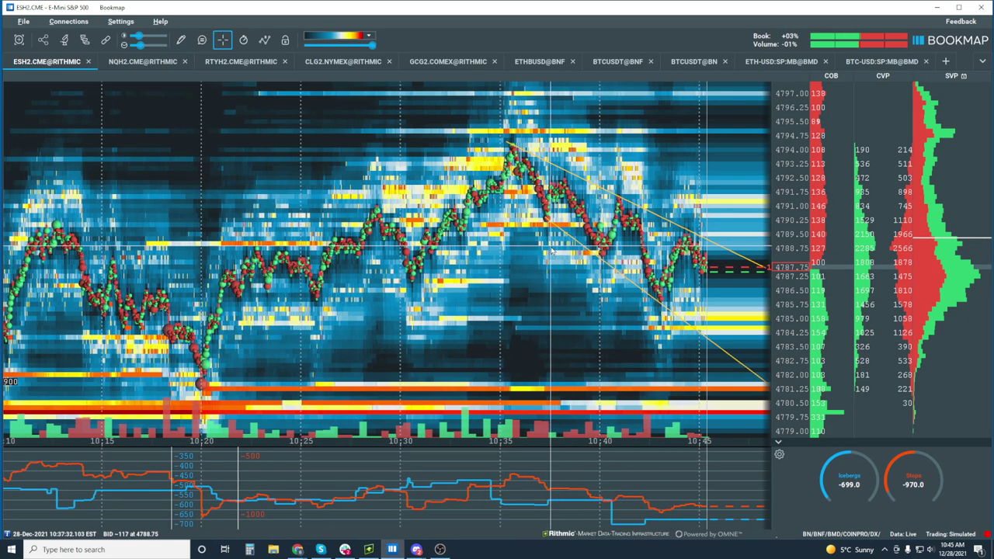
# Examine price action around the upper descending ray after 10:43 and the trades near 4791.50 around 10:49.
pyautogui.scroll(2, 596, 263)
pyautogui.scroll(2, 593, 259)
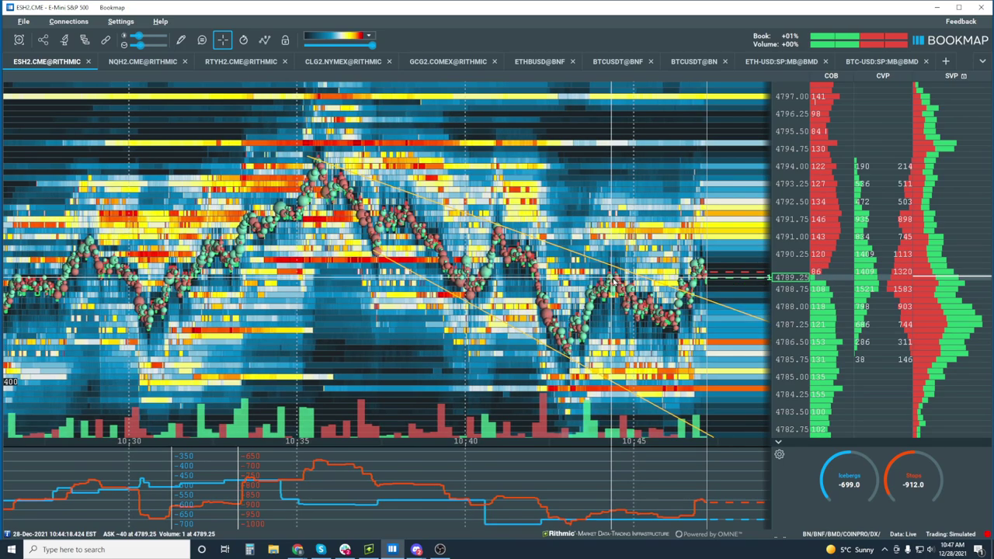
pyautogui.scroll(3, 614, 281)
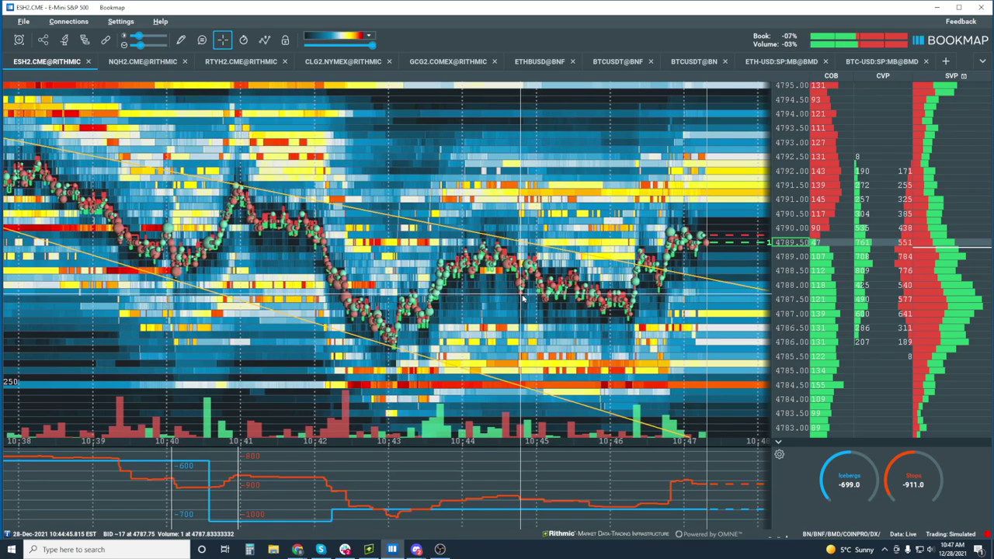
pyautogui.scroll(3, 600, 264)
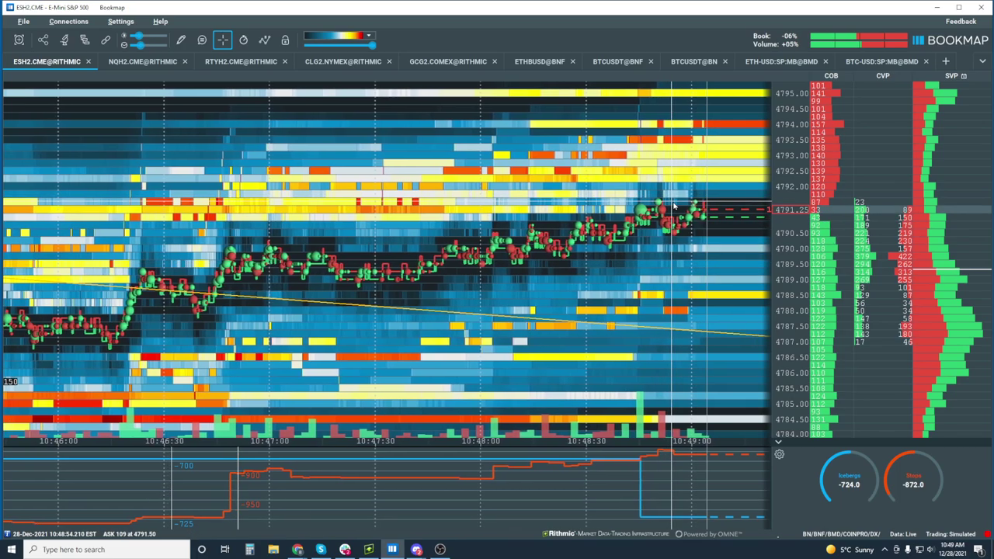
pyautogui.scroll(3, 728, 239)
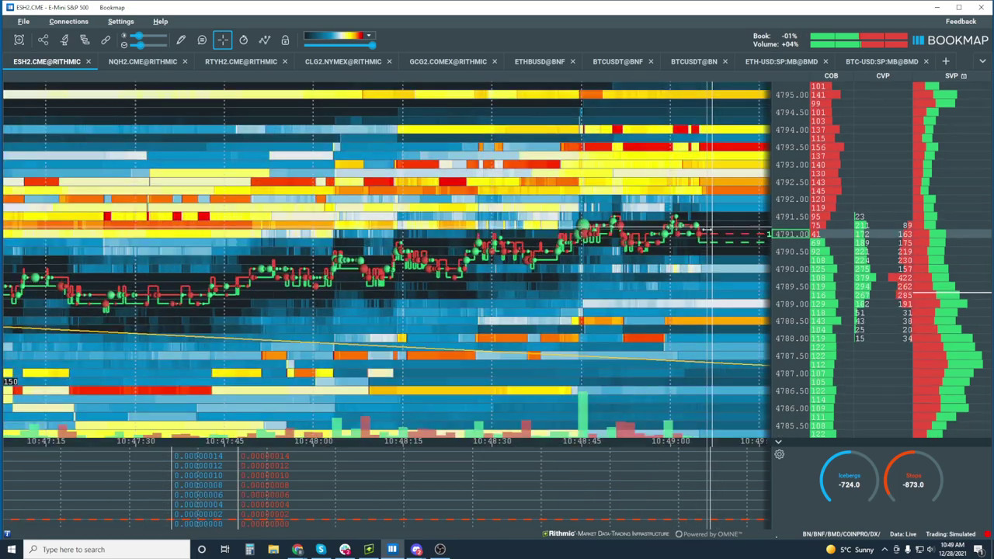
pyautogui.scroll(2, 688, 238)
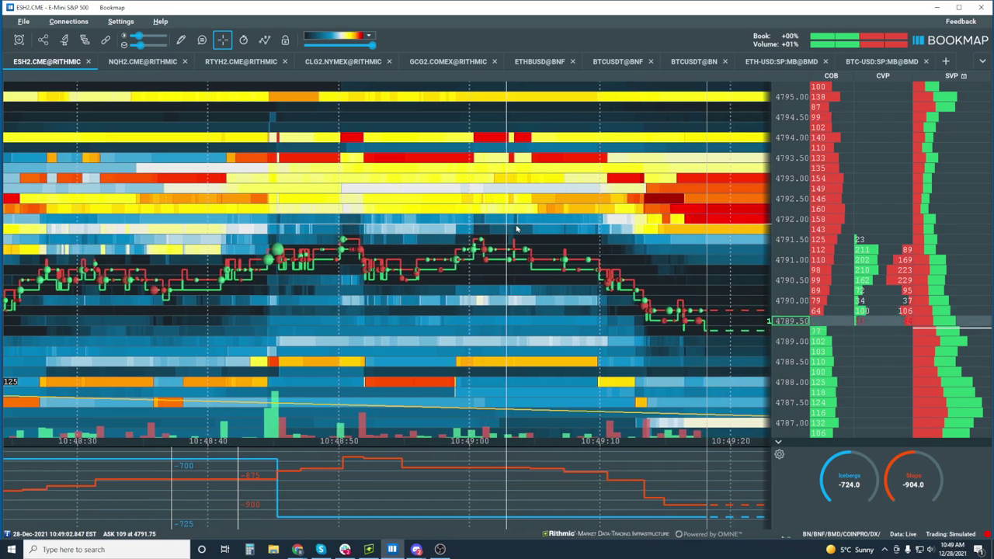
# Examine how price reacts between 10:49 and 10:51 to the heavy liquidity around 4792.50 to 4793.00.
pyautogui.scroll(-2, 518, 227)
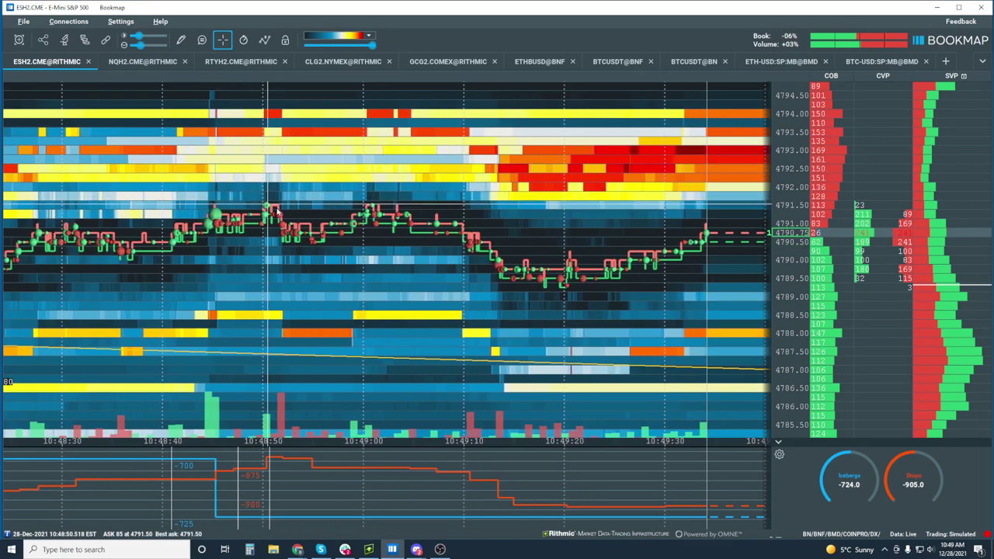
pyautogui.scroll(-5, 506, 186)
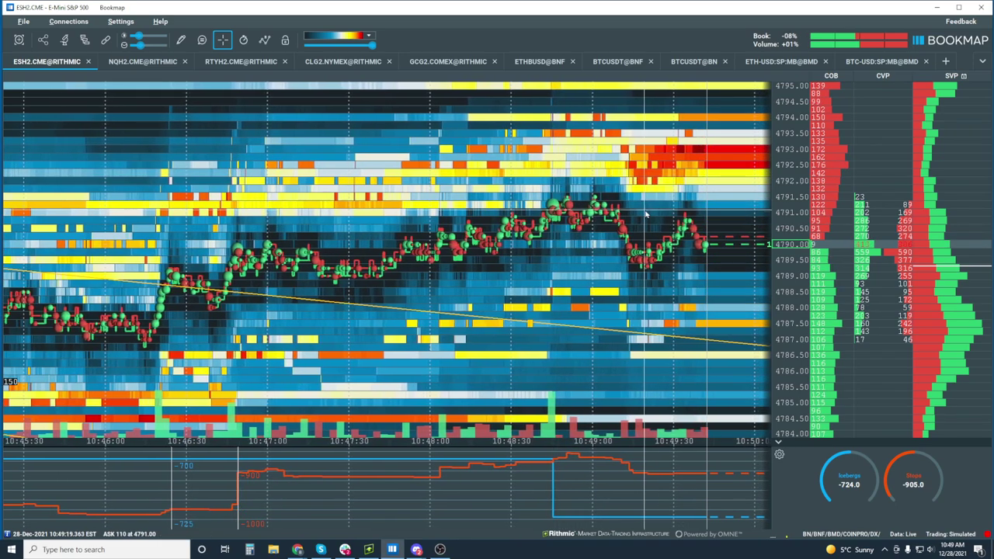
pyautogui.scroll(-1, 632, 212)
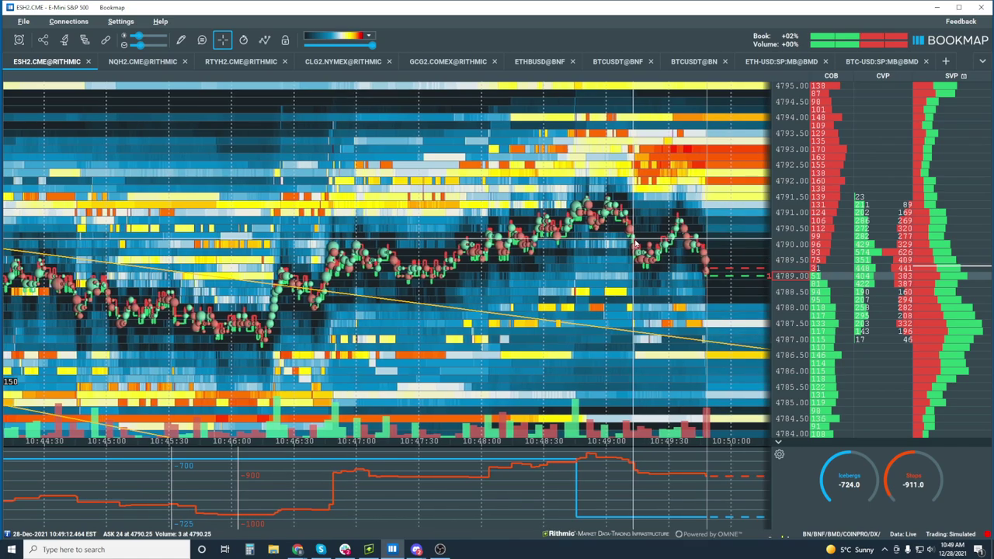
pyautogui.scroll(-2, 628, 254)
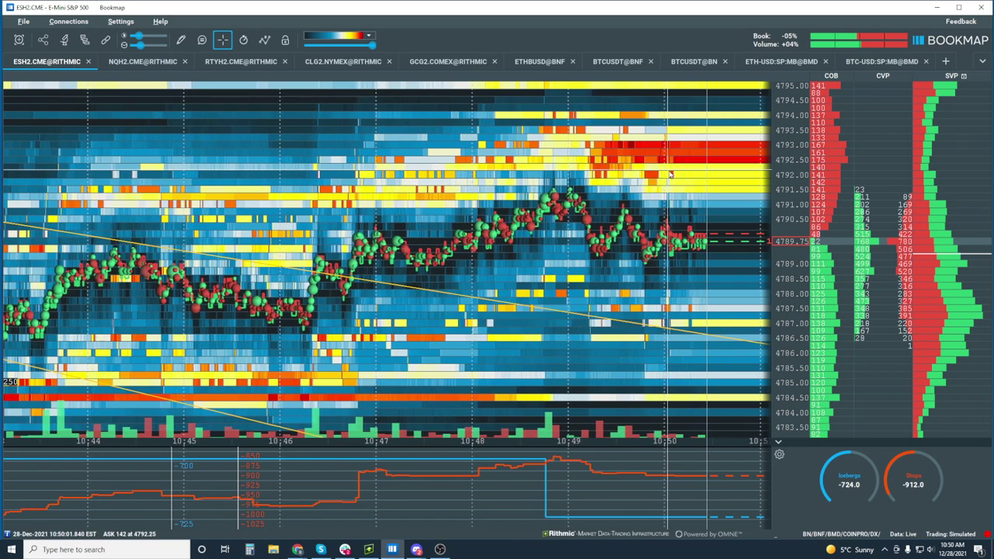
pyautogui.scroll(3, 673, 177)
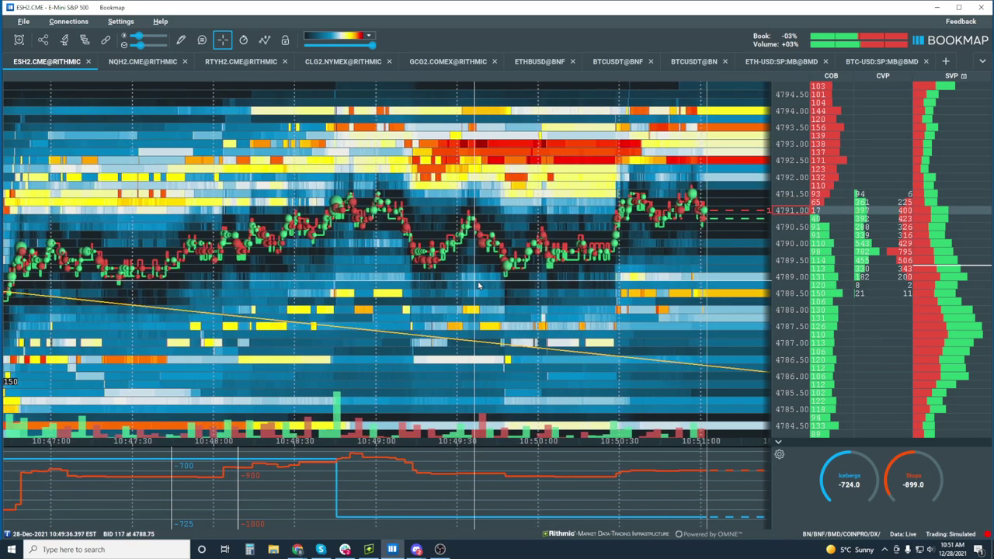
pyautogui.scroll(1, 479, 286)
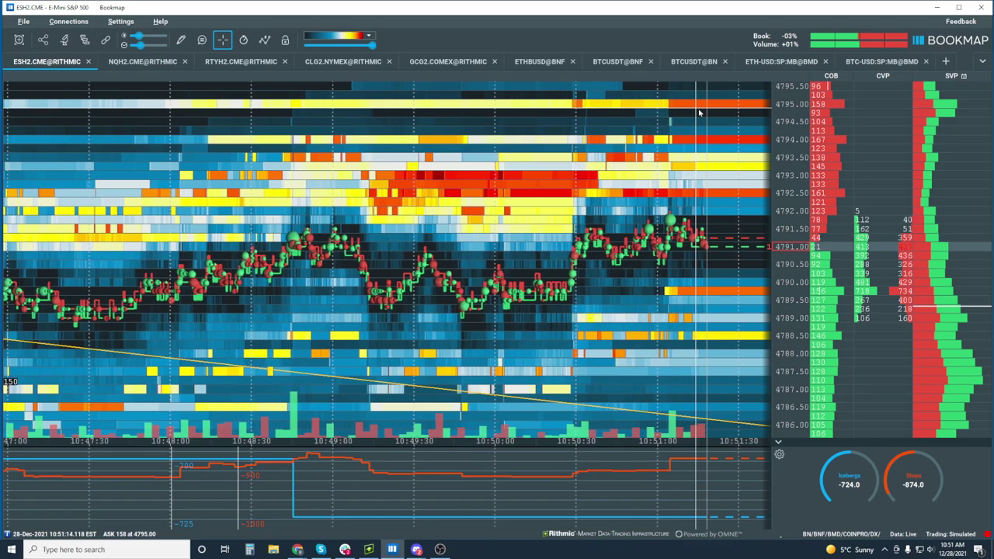
# Compare the descending ray channel with the wider session since about 08:30 and the liquidity around 4800.00 and 4780.00.
pyautogui.scroll(-5, 619, 314)
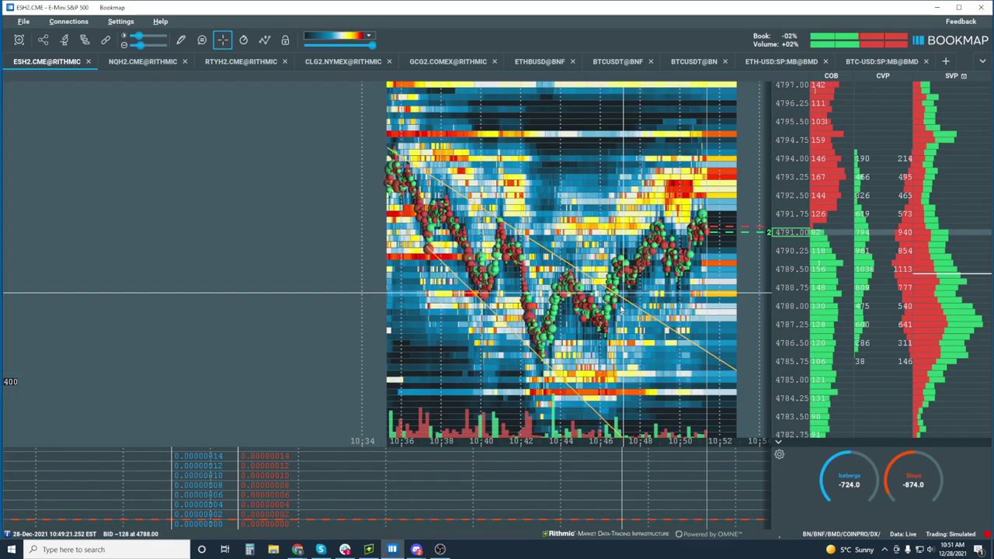
pyautogui.scroll(-5, 619, 314)
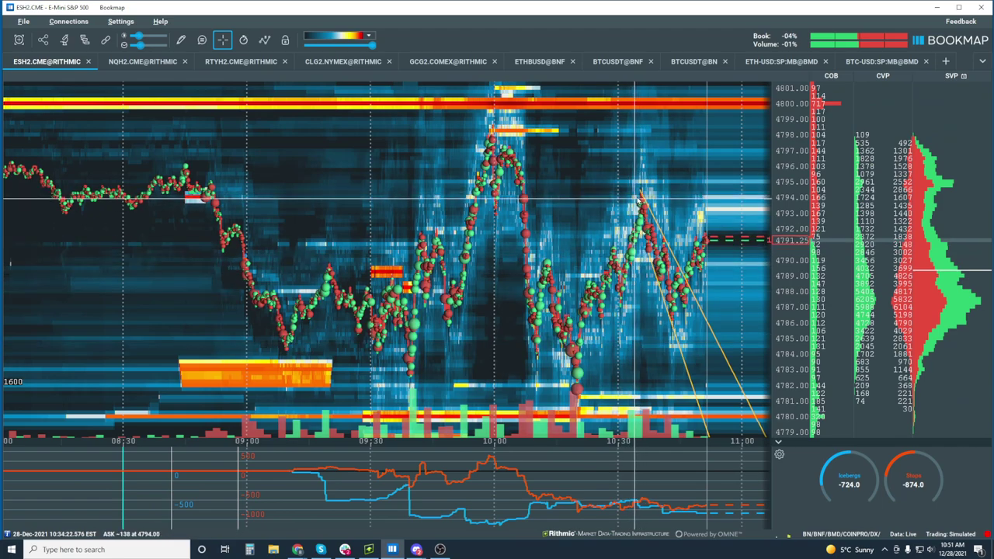
pyautogui.scroll(2, 643, 202)
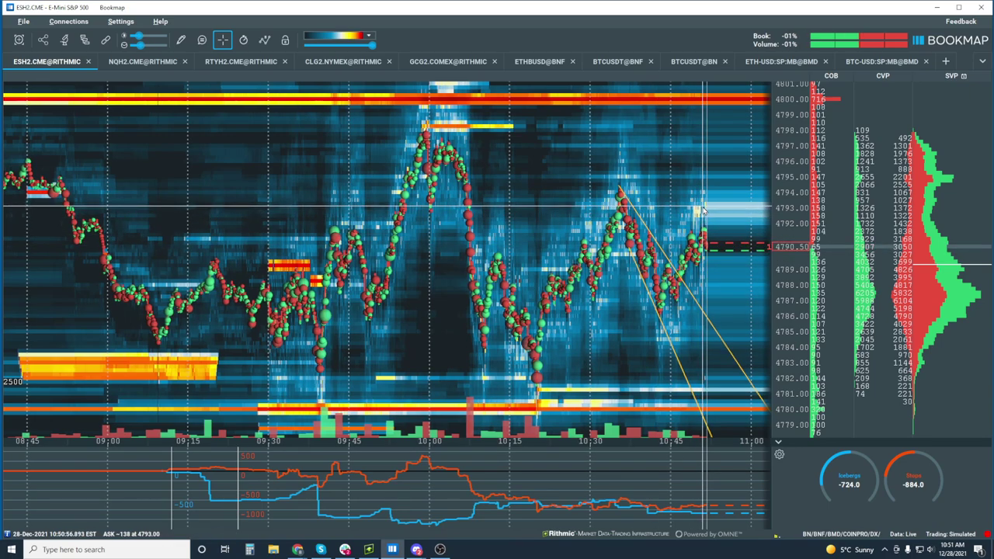
pyautogui.scroll(8, 703, 210)
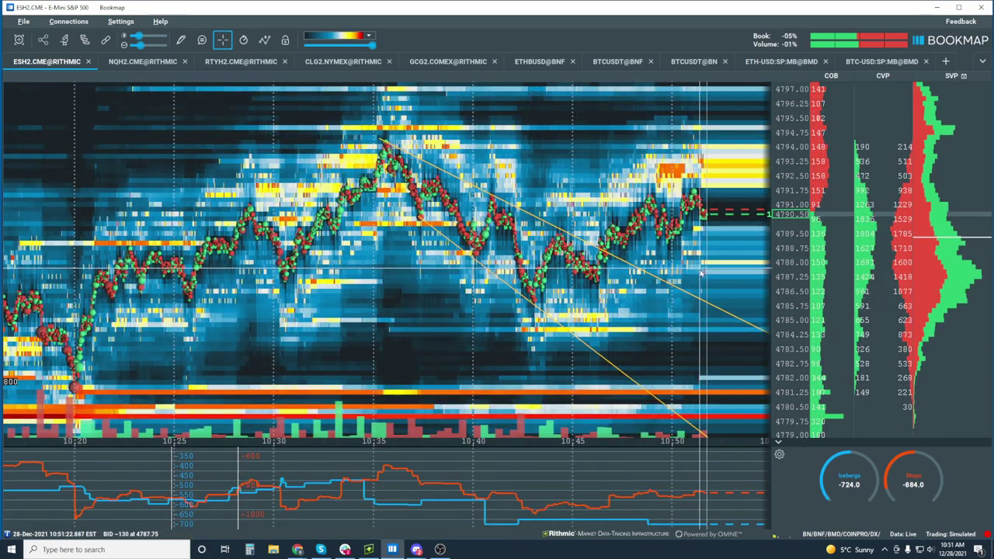
pyautogui.scroll(2, 644, 279)
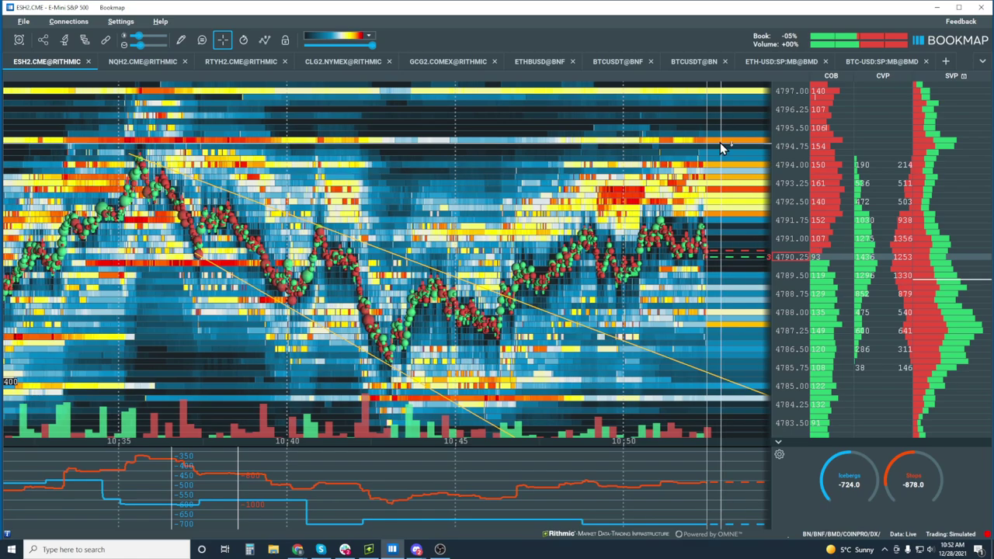
# Inspect the distant heatmap liquidity at 4800.00 and 4777.50 on a wider price range, and return to the recent trades.
pyautogui.moveTo(769, 138); pyautogui.dragTo(727, 160)
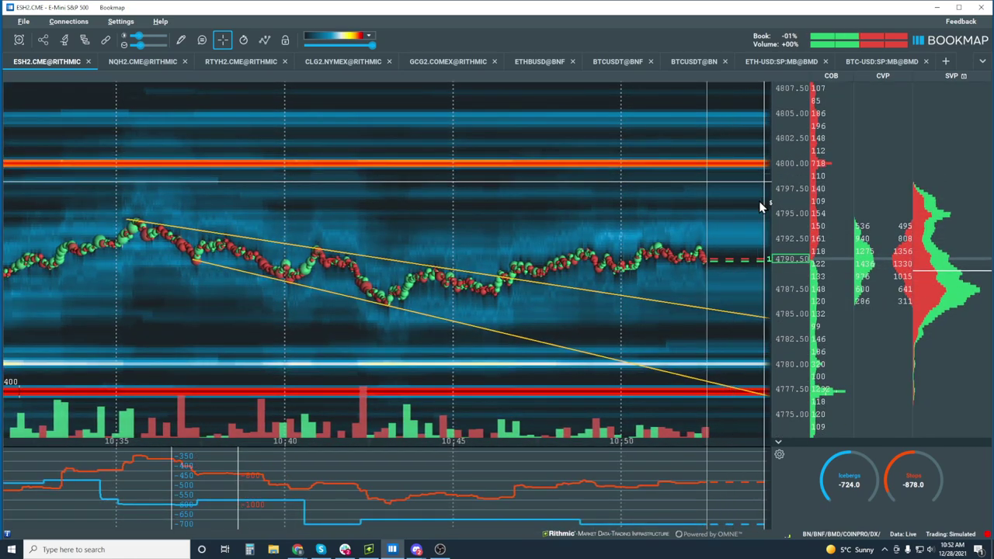
pyautogui.scroll(3, 759, 203)
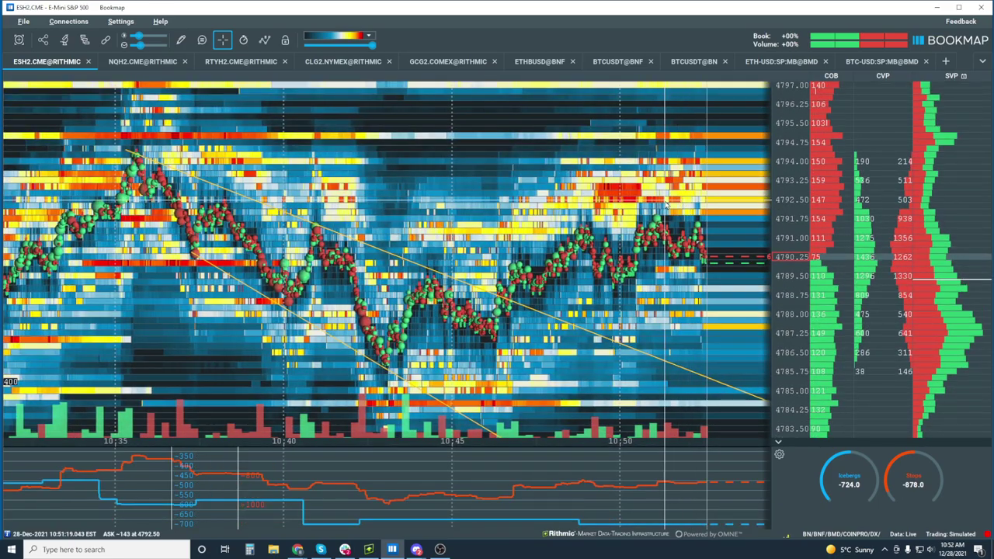
pyautogui.scroll(2, 710, 203)
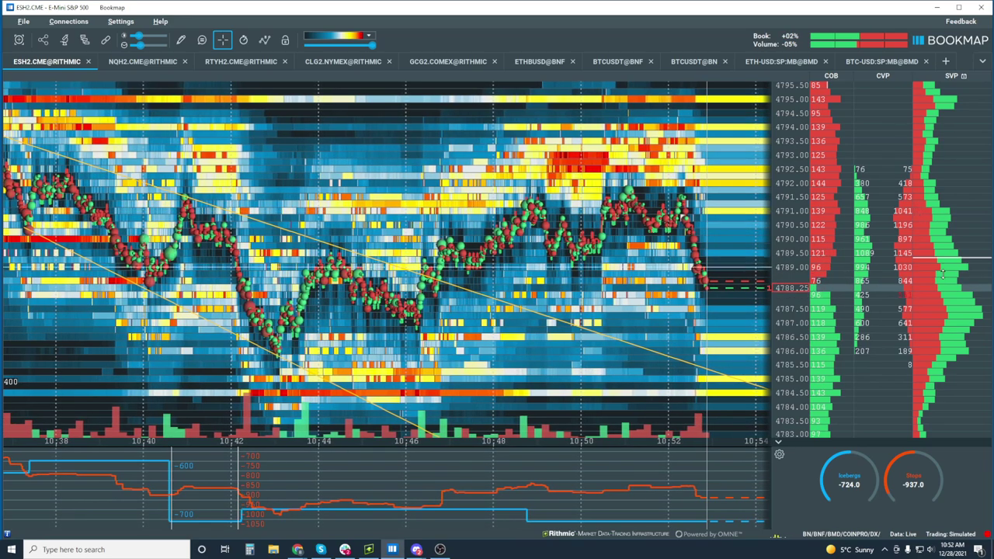
# Check the reset options of the session volume profile (SVP) column and examine the price move between 10:51 and 10:53.
pyautogui.rightClick(955, 287)
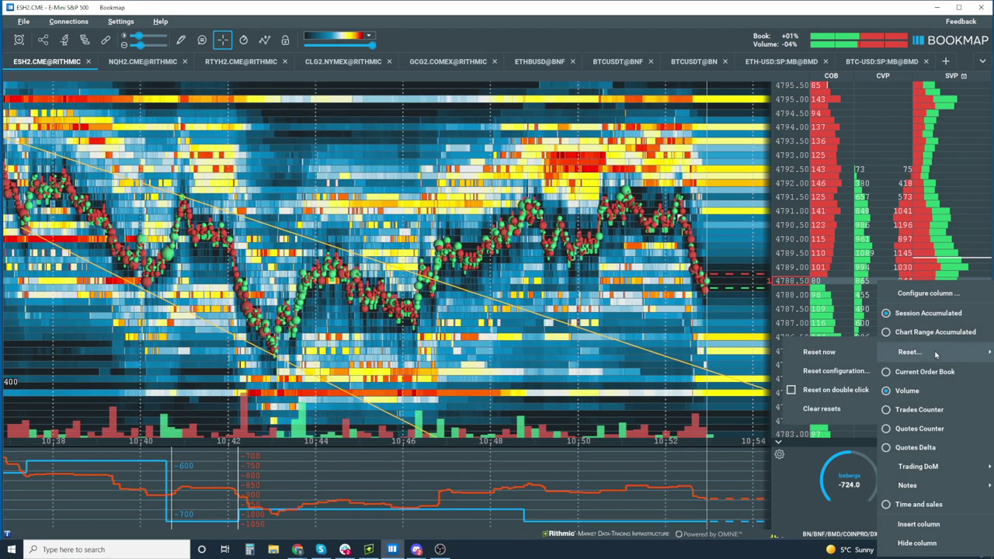
pyautogui.click(505, 233)
pyautogui.scroll(-5, 508, 232)
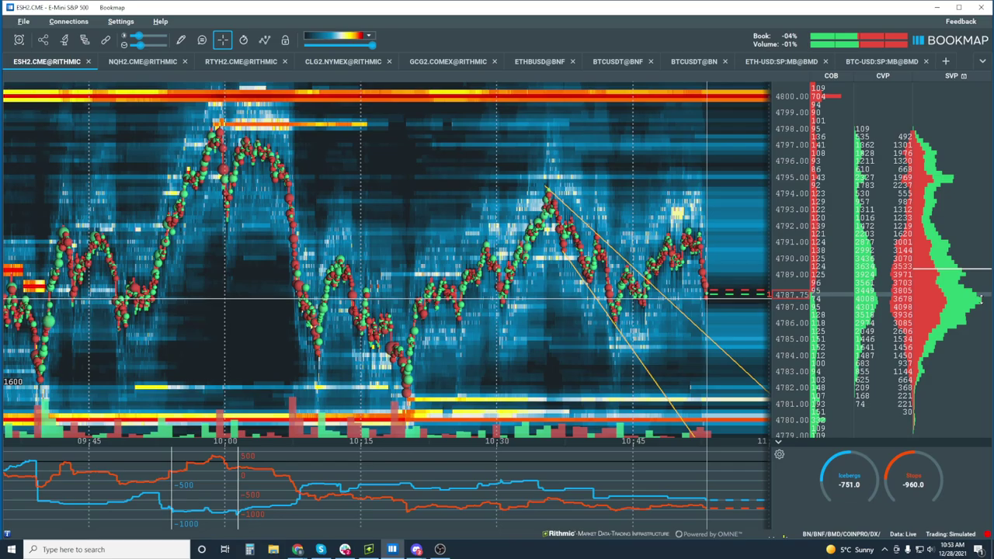
pyautogui.scroll(8, 644, 211)
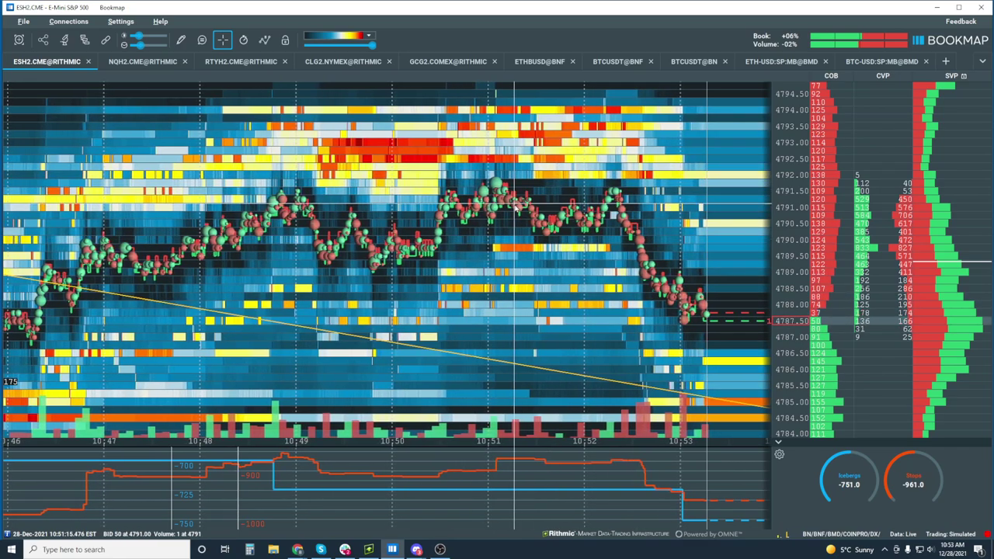
# Examine the sell-off around 10:52:30 on a closer time scale, comparing it with the liquidity and trades since 10:49.
pyautogui.moveTo(530, 206); pyautogui.dragTo(565, 222)
pyautogui.scroll(5, 563, 223)
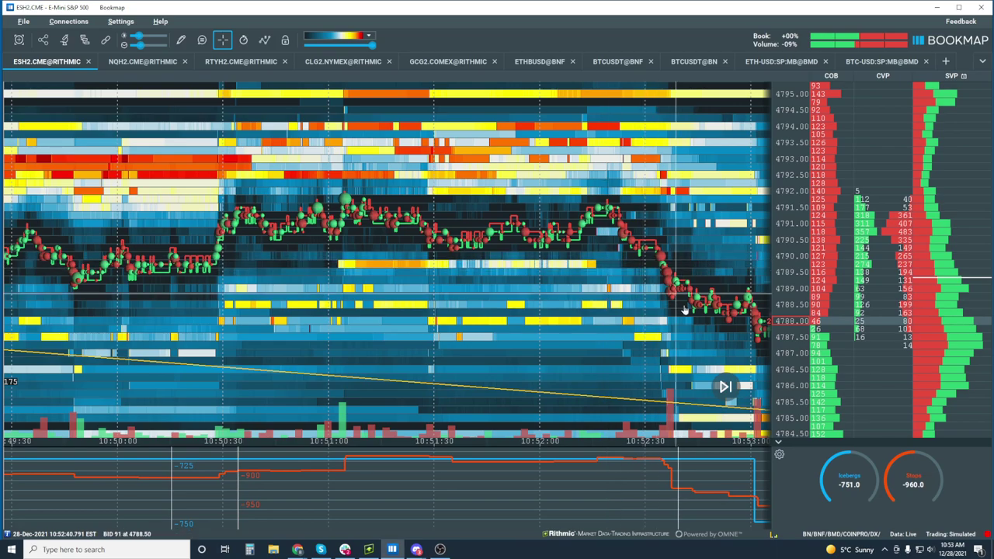
pyautogui.scroll(-2, 658, 250)
pyautogui.scroll(-3, 658, 250)
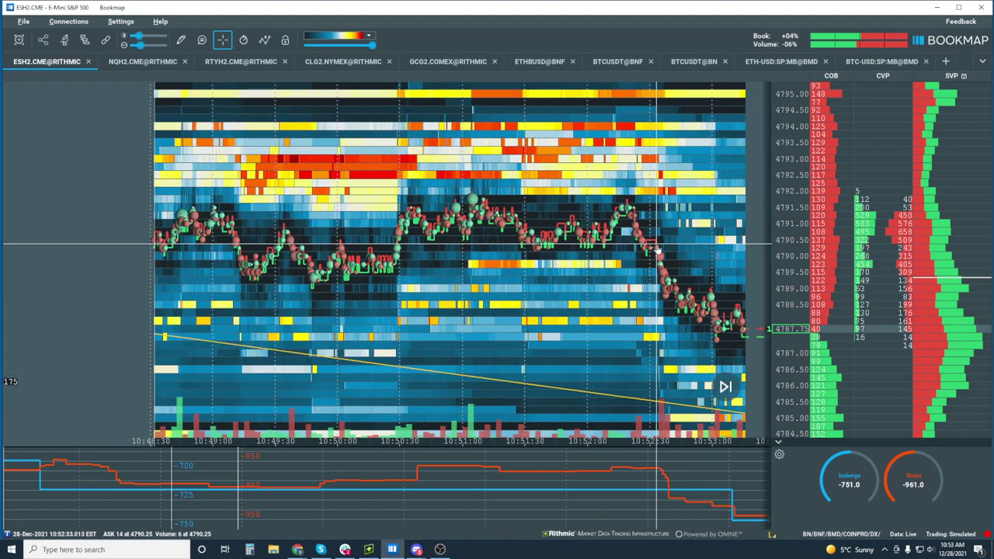
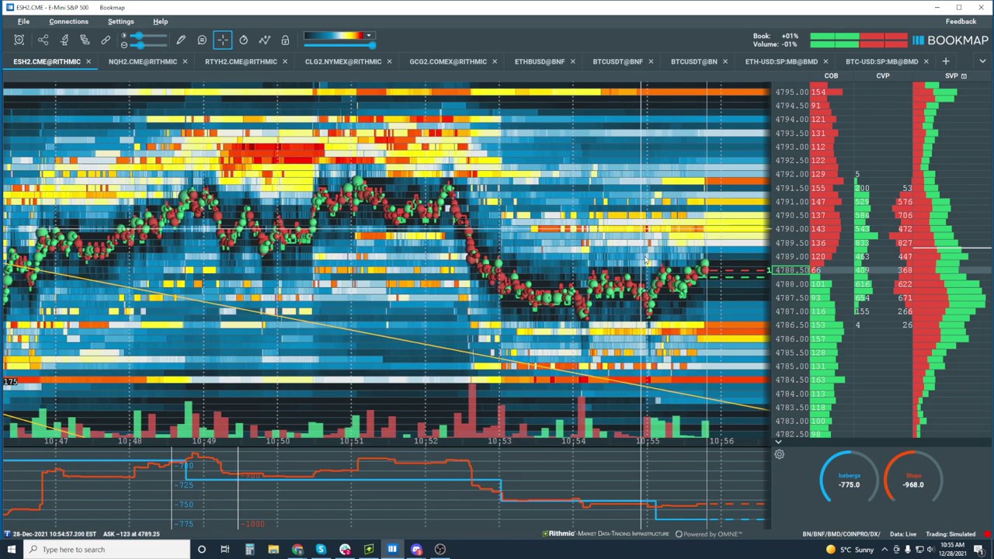
# Compare the price consolidation between 10:53 and 10:57 with the descending ray channel and the surrounding liquidity since about 10:35.
pyautogui.scroll(-4, 613, 279)
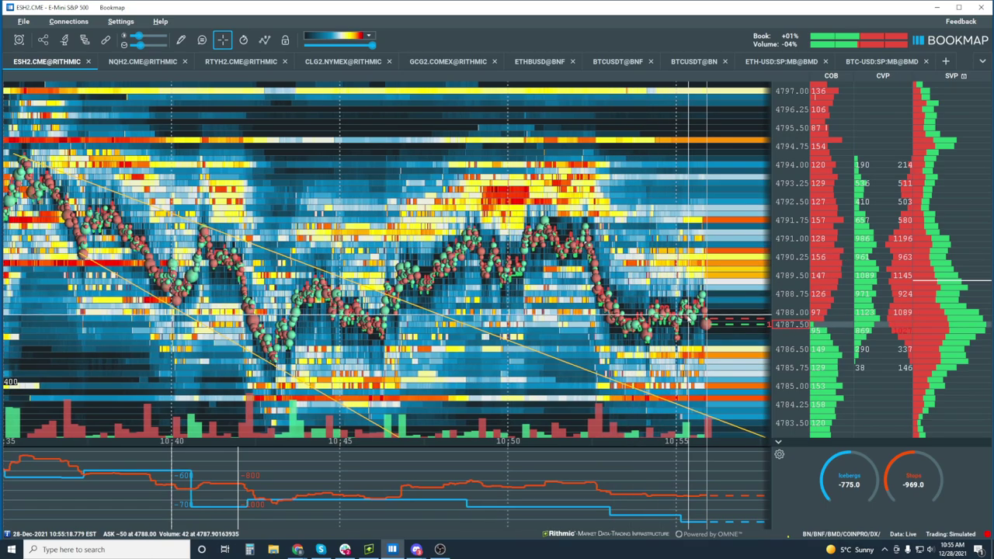
pyautogui.scroll(4, 672, 305)
pyautogui.scroll(2, 676, 308)
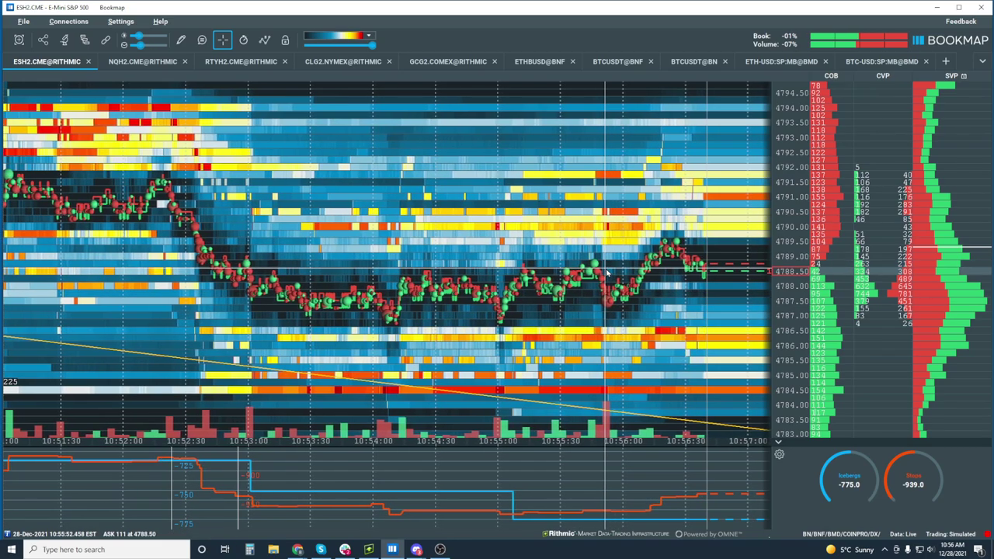
pyautogui.scroll(-5, 608, 273)
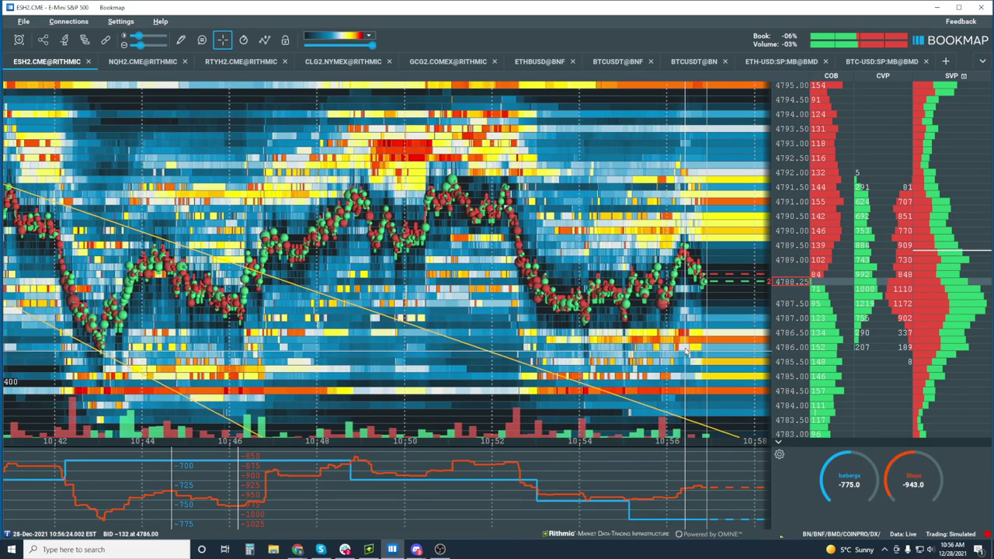
pyautogui.scroll(3, 675, 282)
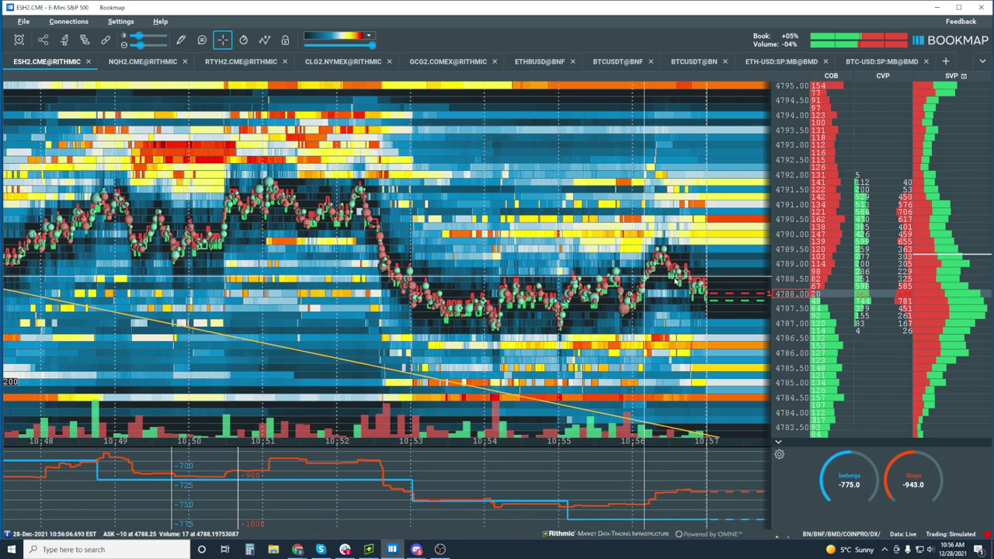
pyautogui.scroll(-3, 675, 282)
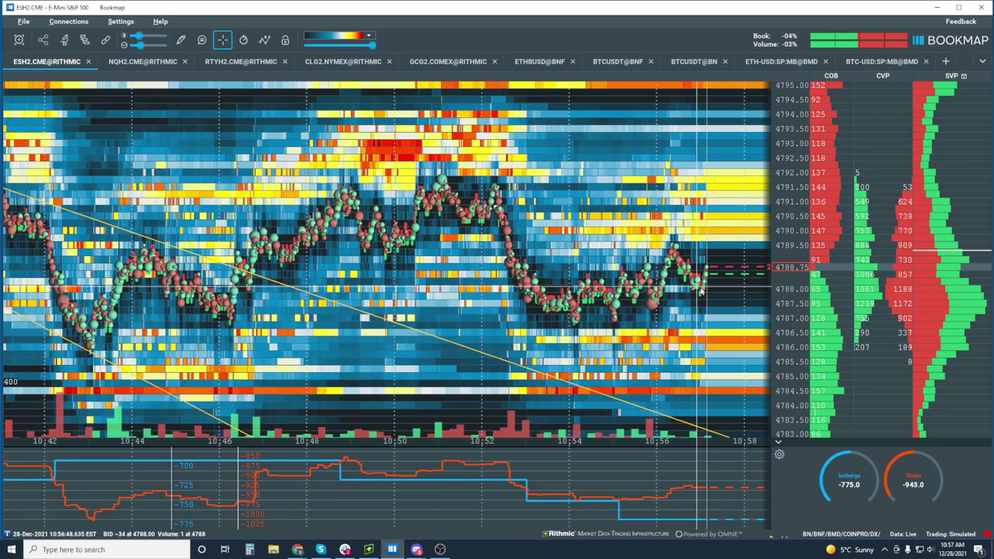
# Preview the session volume profile's point of control on the chart through the SVP column settings, and hide it again.
pyautogui.rightClick(942, 284)
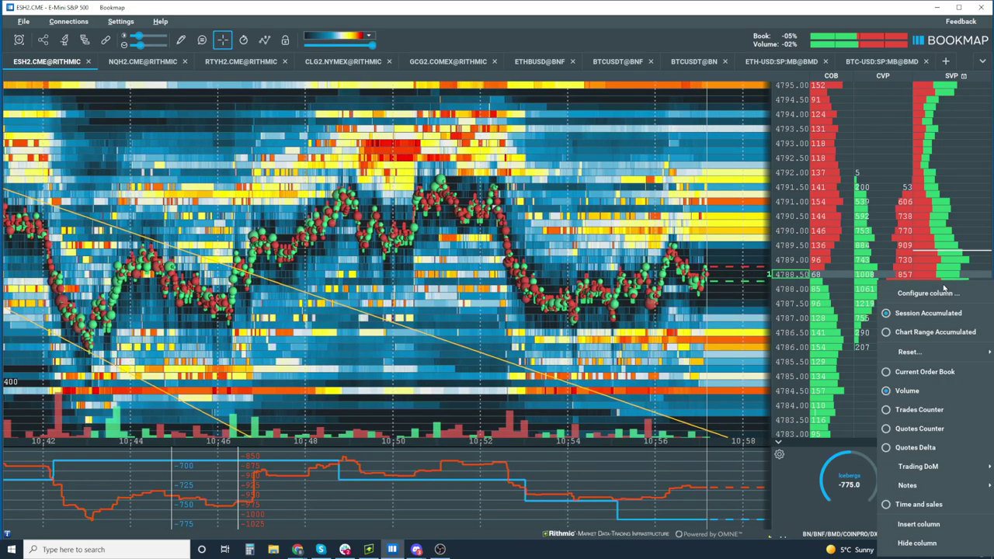
pyautogui.click(943, 288)
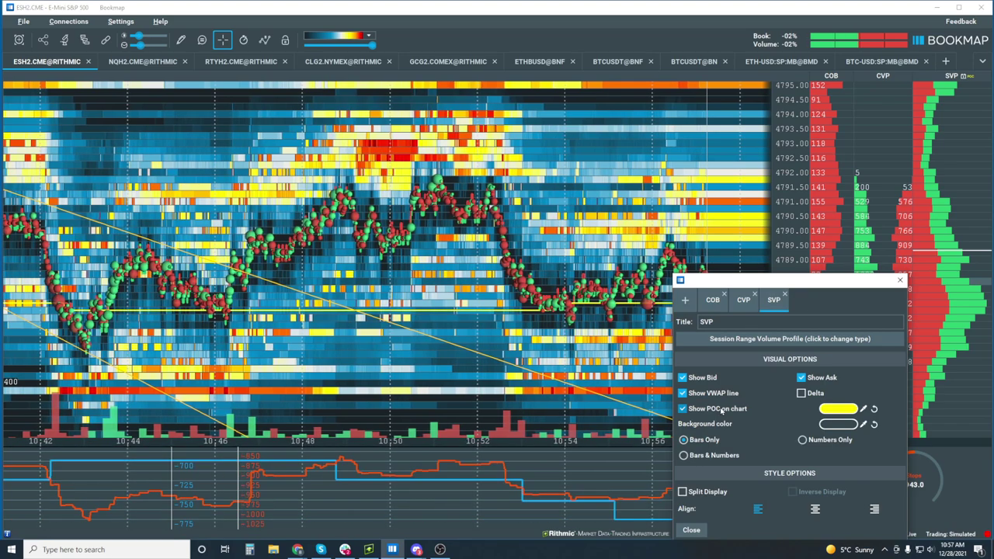
pyautogui.moveTo(804, 286); pyautogui.dragTo(736, 367)
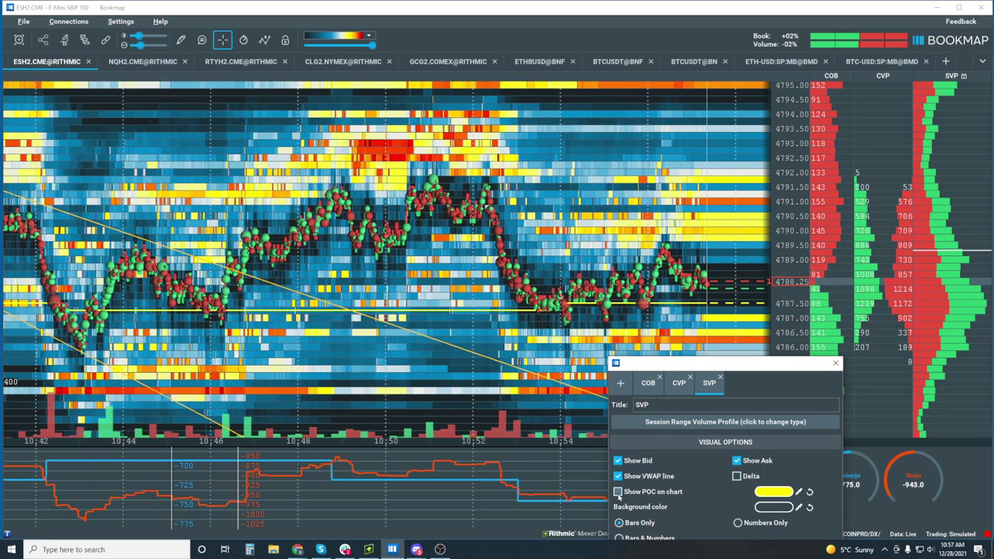
pyautogui.click(836, 365)
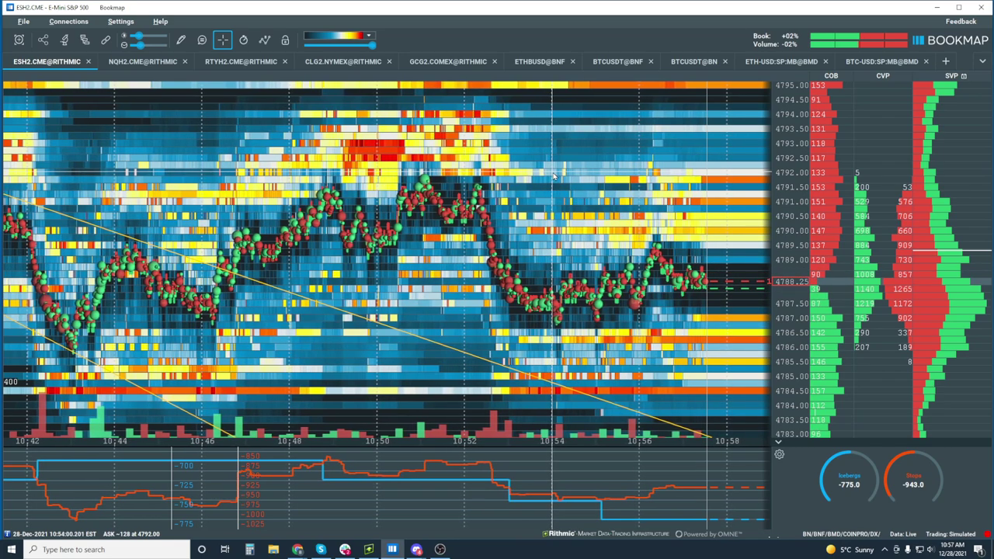
# Examine the icebergs and stops lines across the wider session against the price swings and the liquidity at 4800.00 and 4780.00.
pyautogui.scroll(-5, 556, 169)
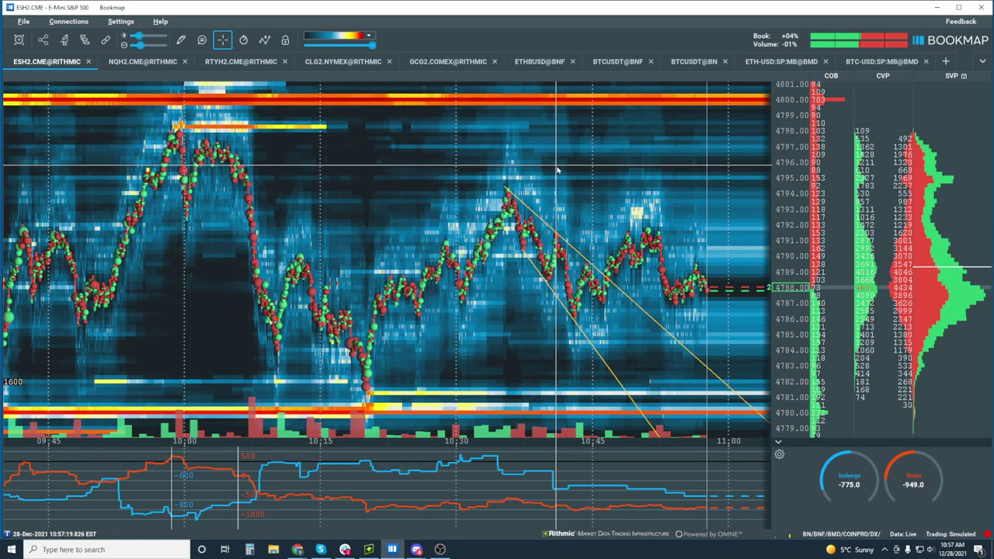
pyautogui.scroll(-6, 556, 170)
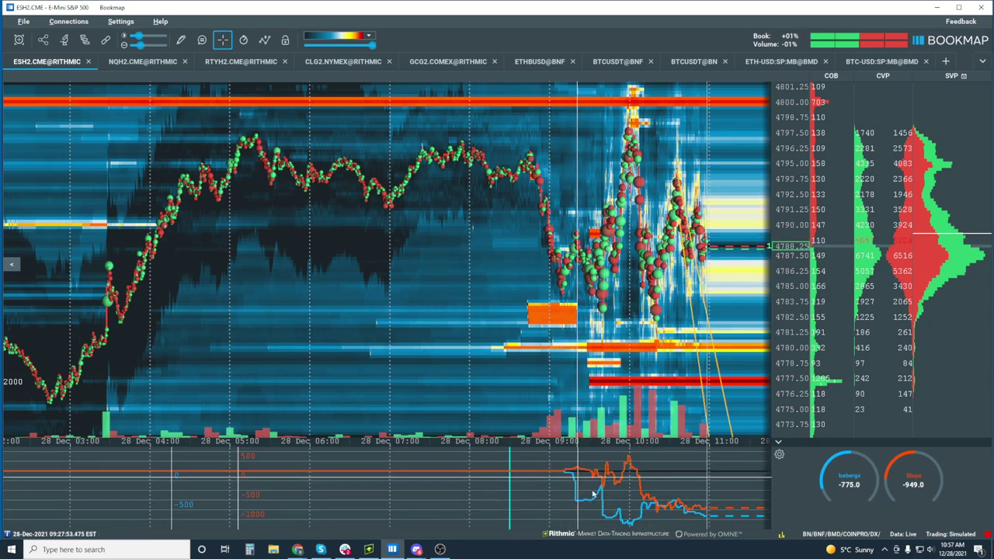
pyautogui.scroll(3, 662, 334)
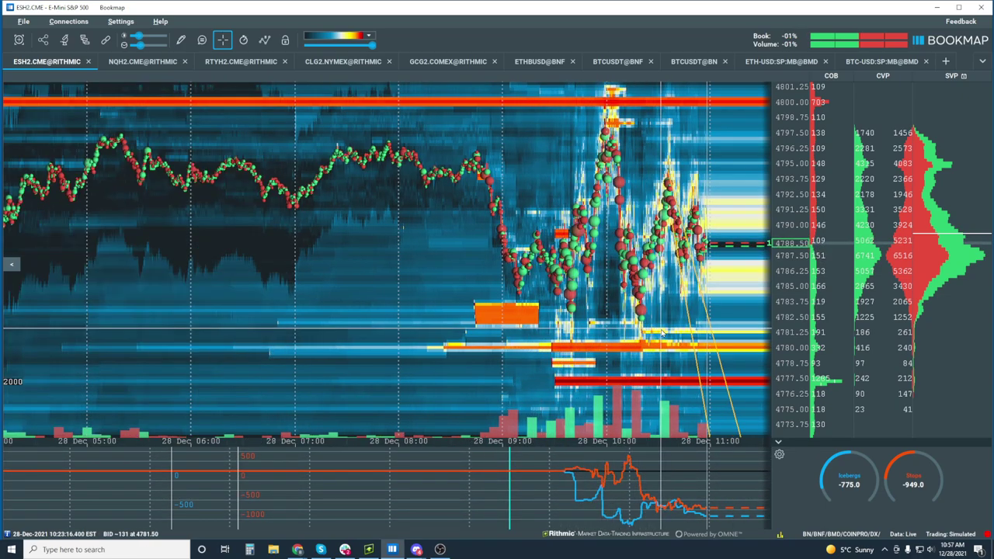
pyautogui.scroll(2, 662, 334)
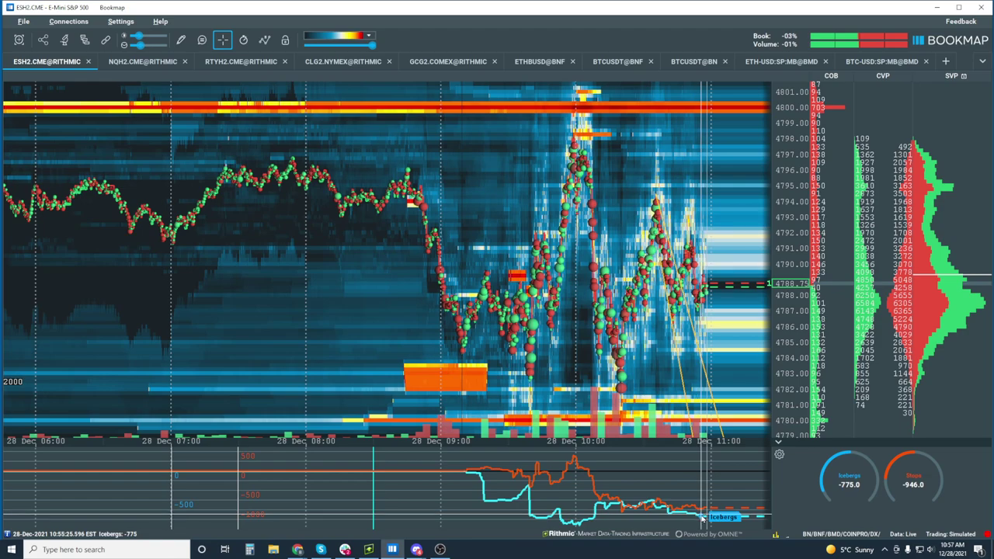
pyautogui.scroll(4, 621, 293)
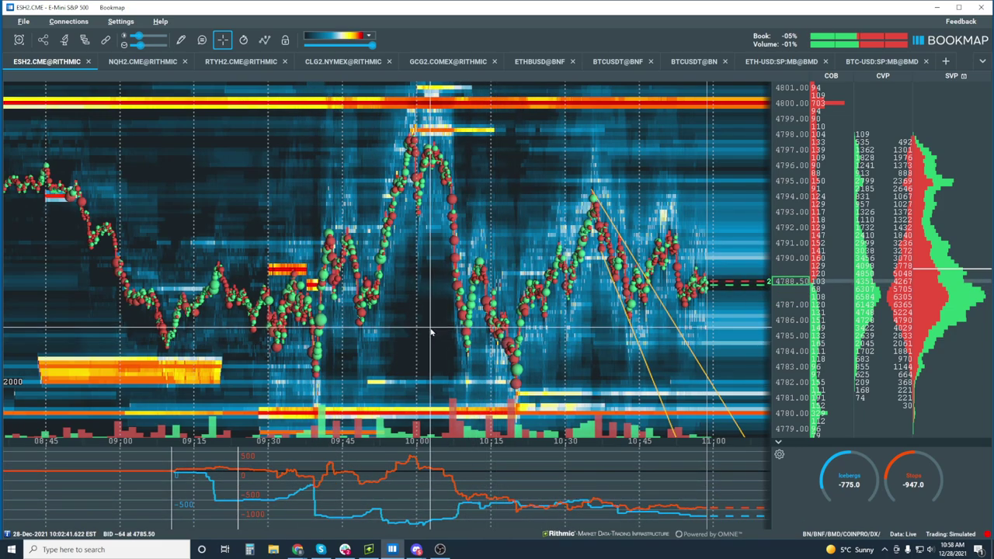
# Inspect the liquidity and price action since 10:25 around the ray channel, including the distant levels at 4800.00 and 4780.00.
pyautogui.scroll(2, 681, 220)
pyautogui.scroll(2, 610, 192)
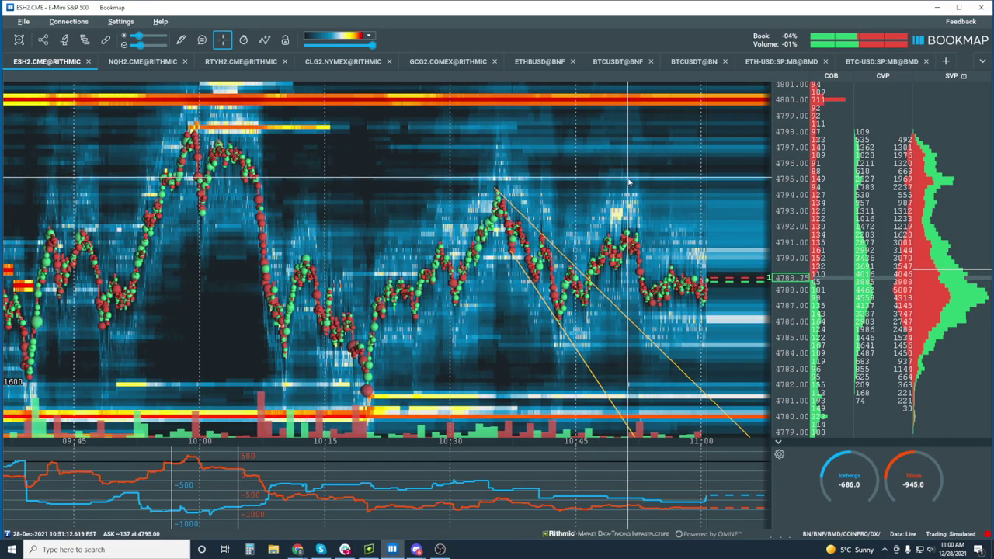
pyautogui.scroll(3, 629, 183)
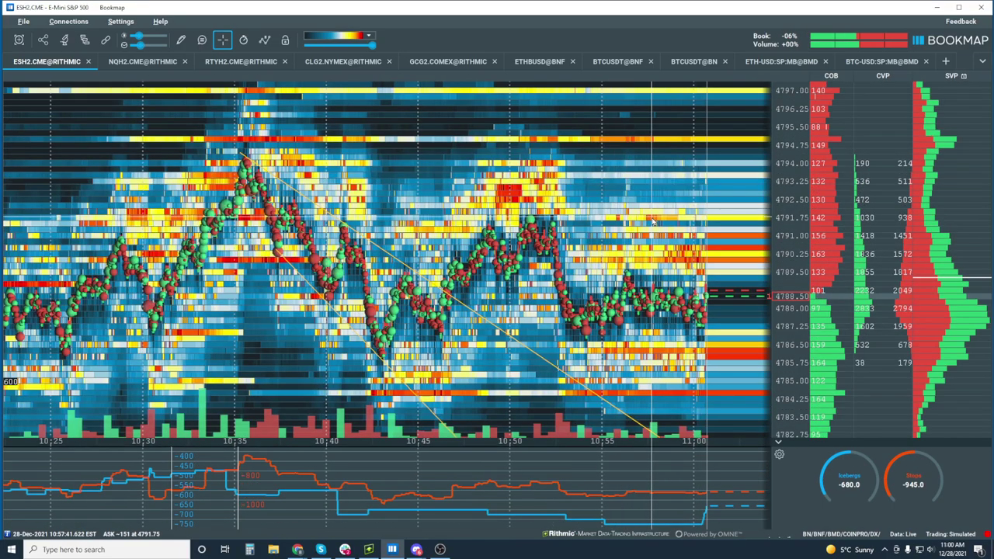
pyautogui.scroll(2, 789, 203)
pyautogui.scroll(-2, 789, 204)
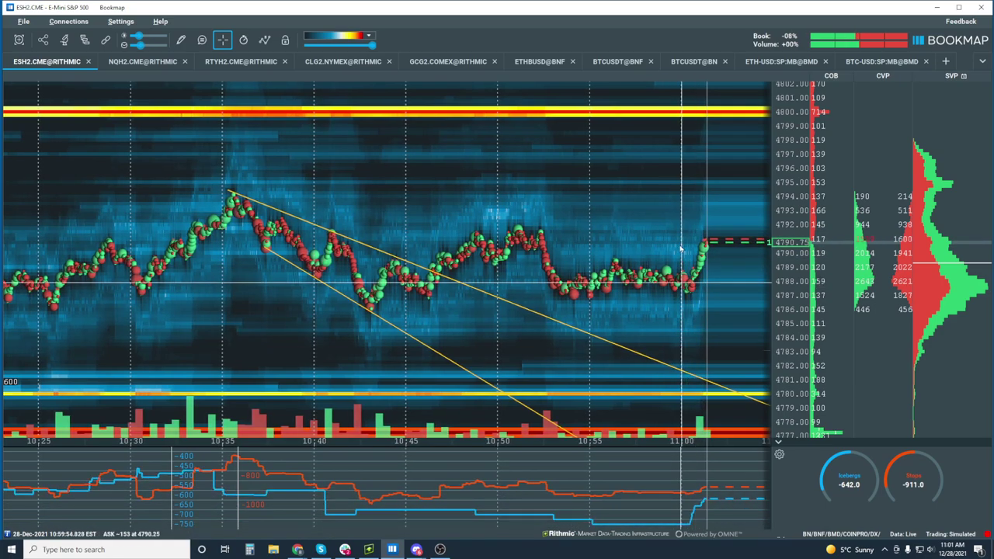
# Examine the price rise around 11:01 and its reaction to the heatmap liquidity between 4791.75 and 4793.25.
pyautogui.scroll(5, 691, 288)
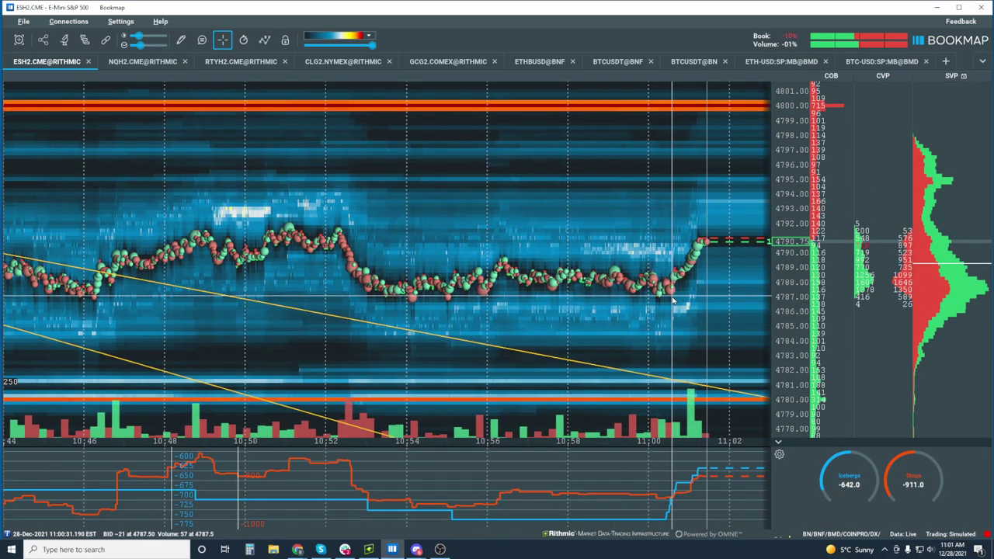
pyautogui.scroll(2, 675, 299)
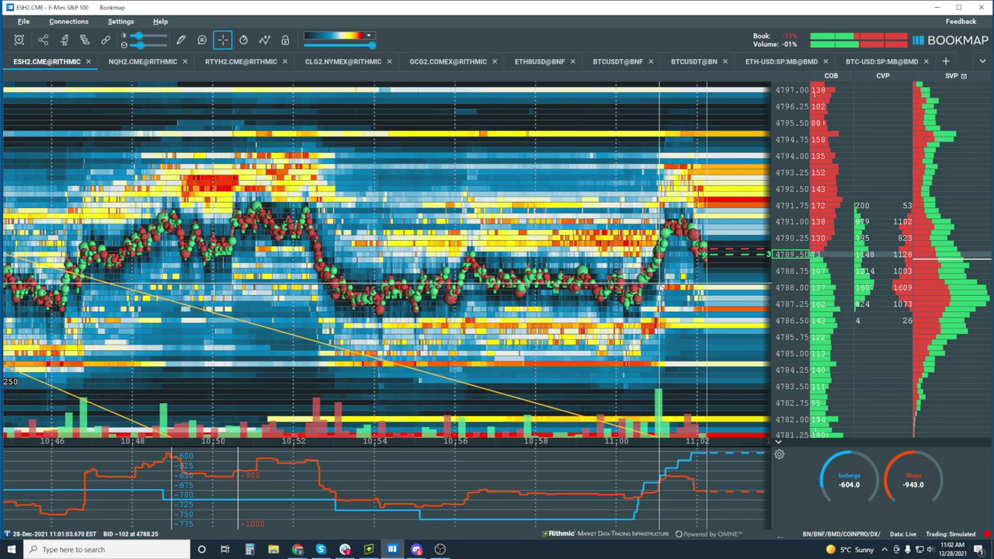
pyautogui.scroll(-5, 660, 287)
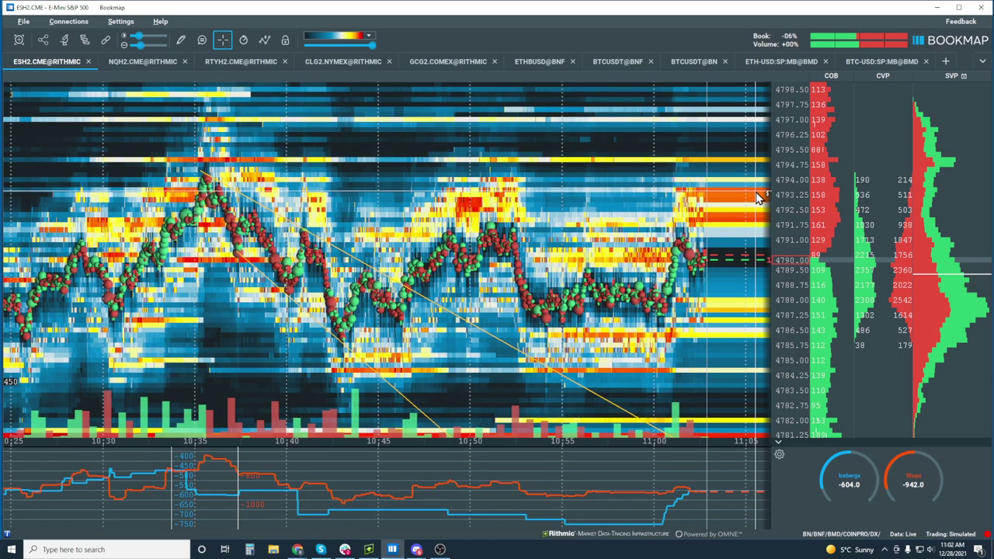
pyautogui.scroll(5, 636, 244)
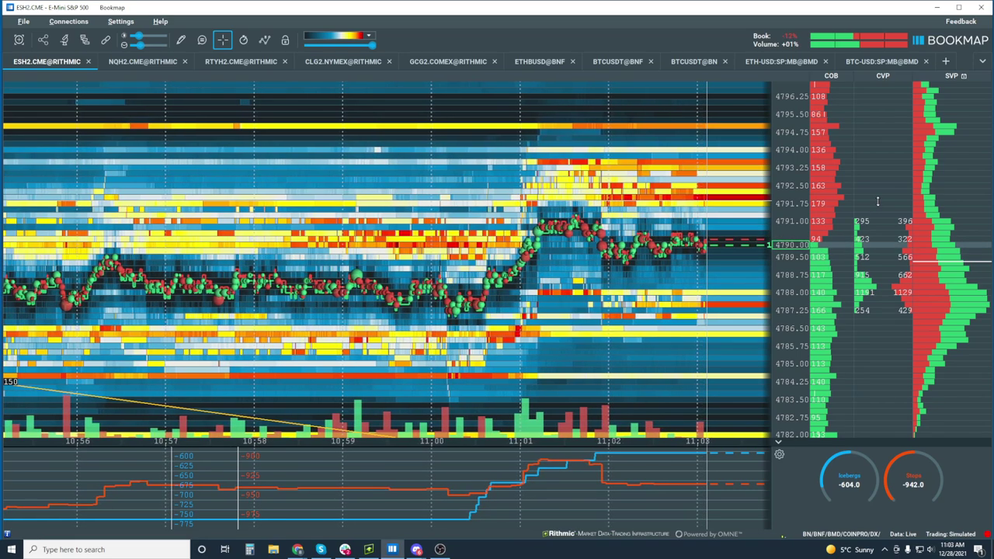
# Turn off the split display of the chart range volume profile (CVP) column, and briefly preview its delta view.
pyautogui.rightClick(877, 202)
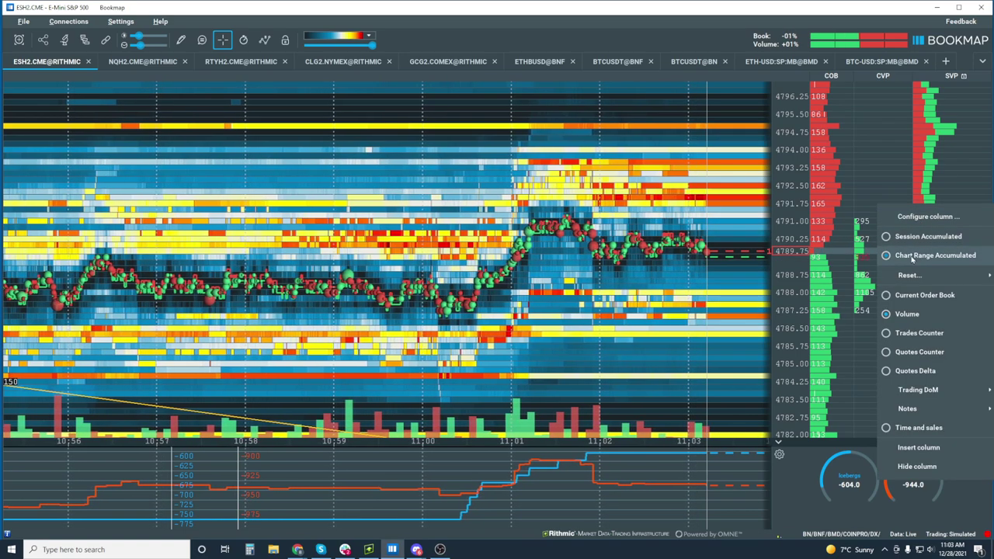
pyautogui.click(914, 218)
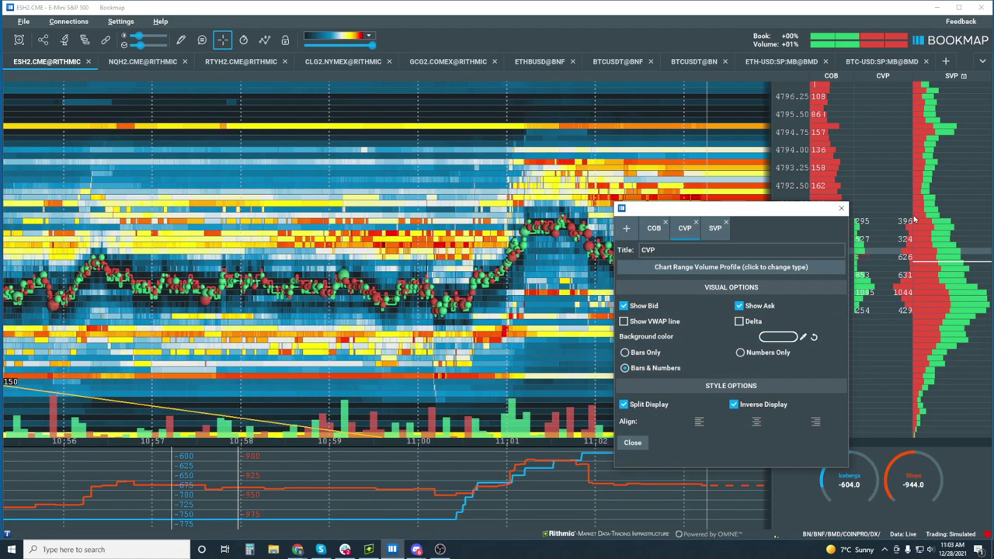
pyautogui.click(641, 405)
pyautogui.moveTo(787, 209); pyautogui.dragTo(379, 177)
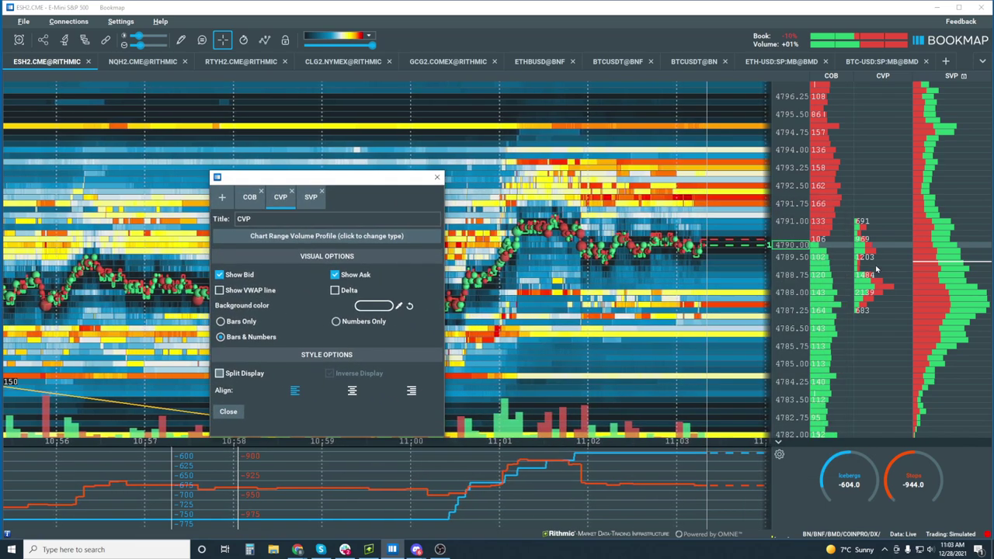
pyautogui.click(335, 292)
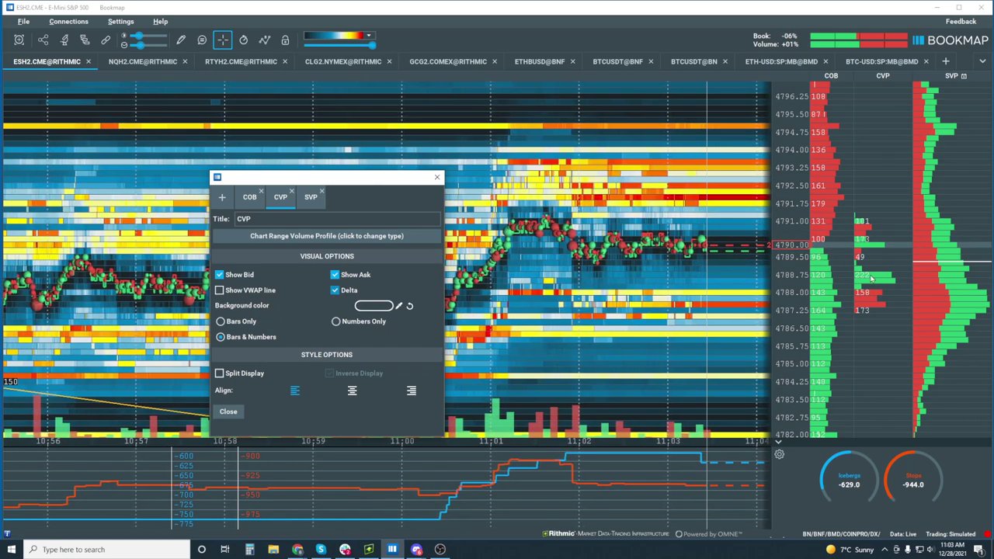
pyautogui.click(335, 290)
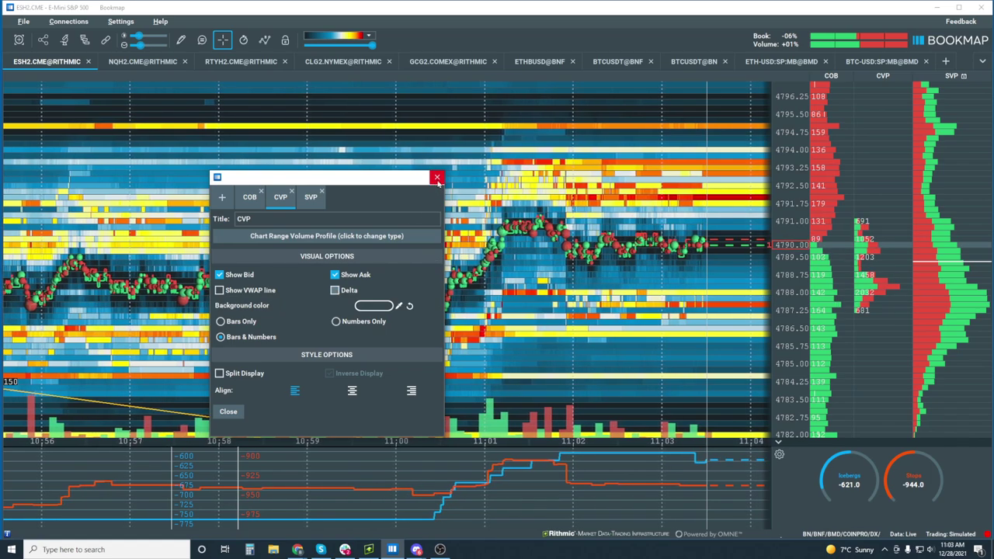
pyautogui.click(437, 177)
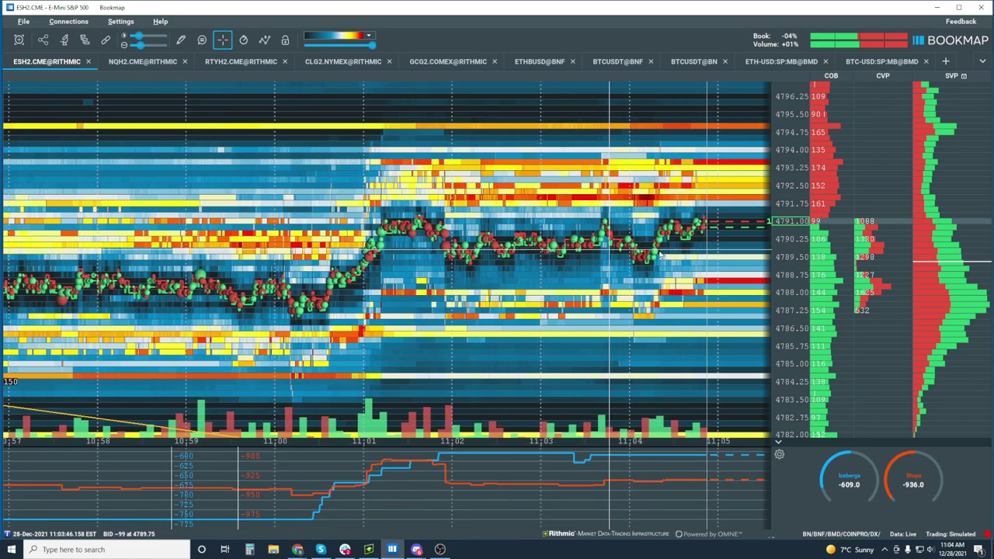
# Review the ESH2 price action since 11:01 on a wider time range, and check the GCG2 gold futures chart before returning to ESH2.
pyautogui.scroll(-3, 445, 309)
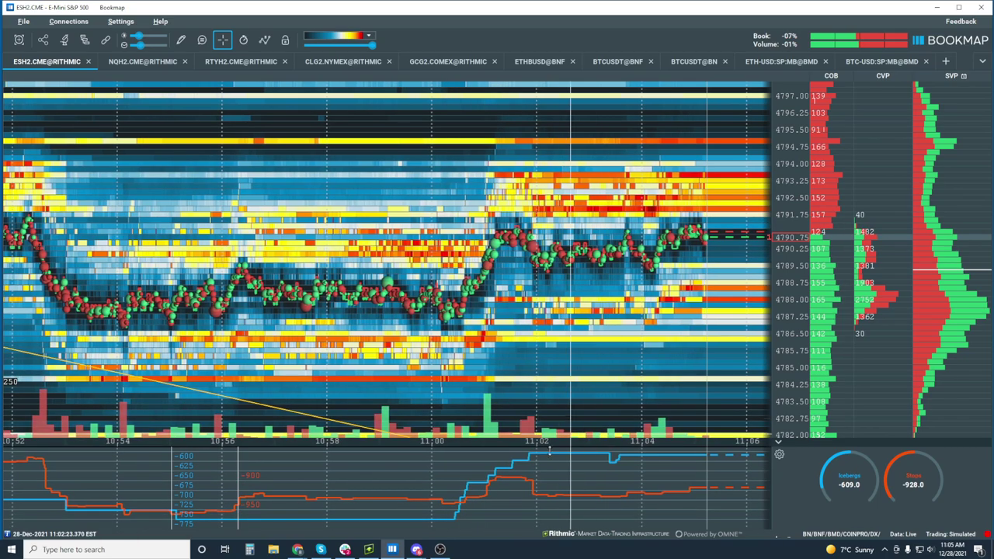
pyautogui.scroll(-3, 570, 291)
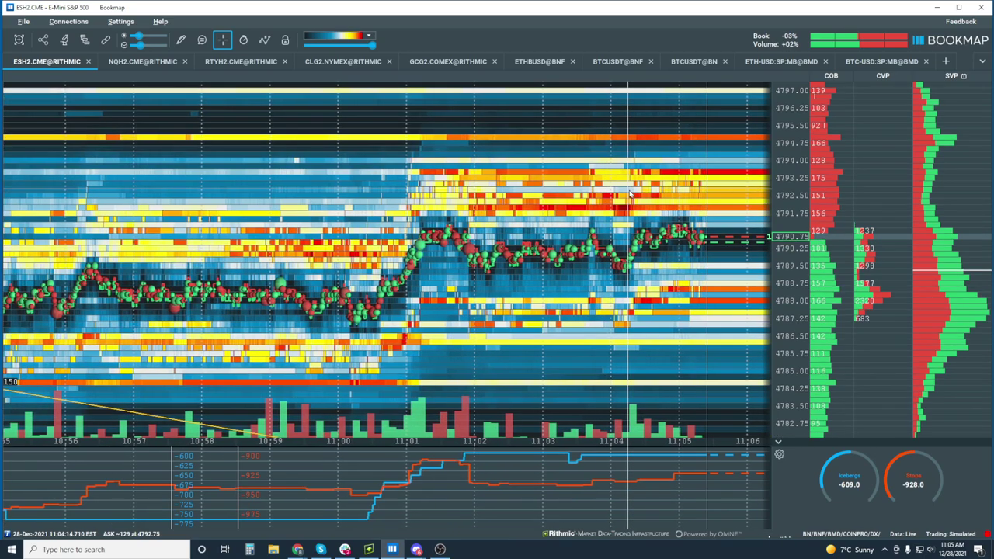
pyautogui.click(448, 61)
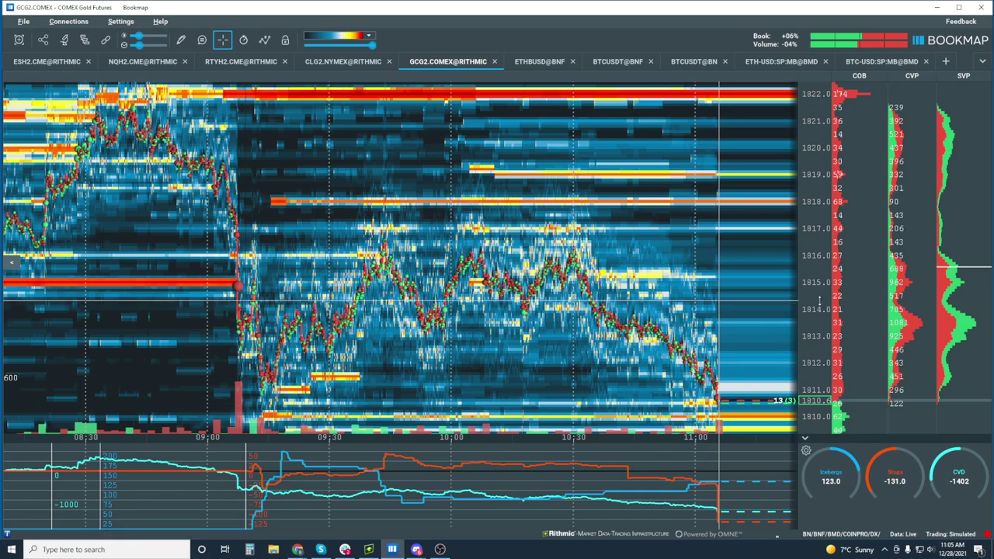
pyautogui.scroll(-2, 722, 388)
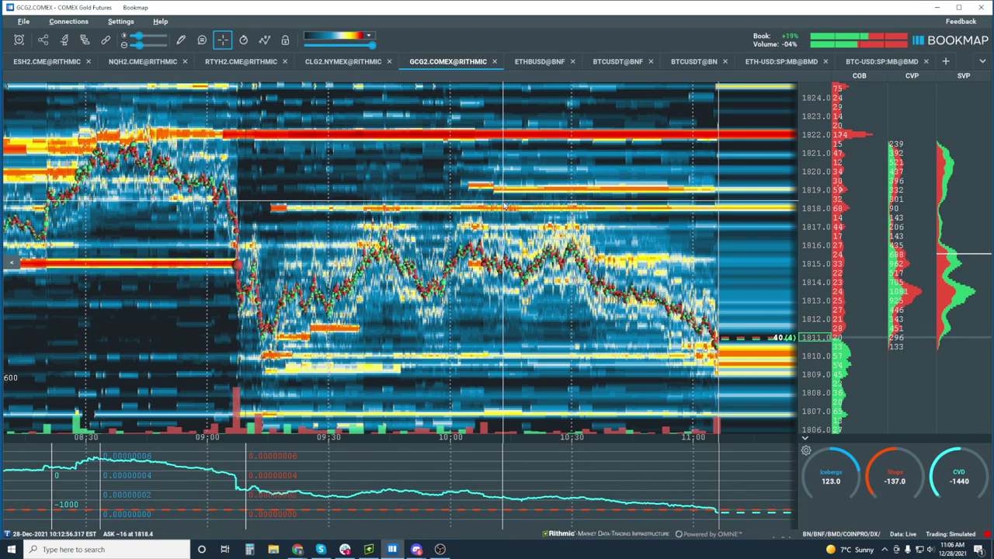
pyautogui.click(27, 63)
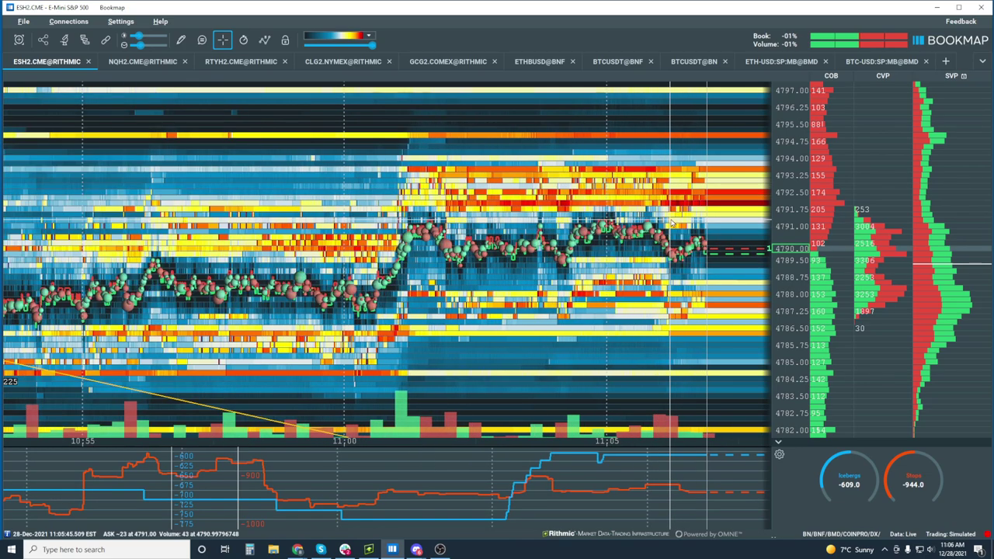
# Examine the ESH2 price swings since 11:01 against the heatmap liquidity around 4792.00, comparing close-up and wider time ranges.
pyautogui.scroll(3, 680, 194)
pyautogui.scroll(3, 797, 268)
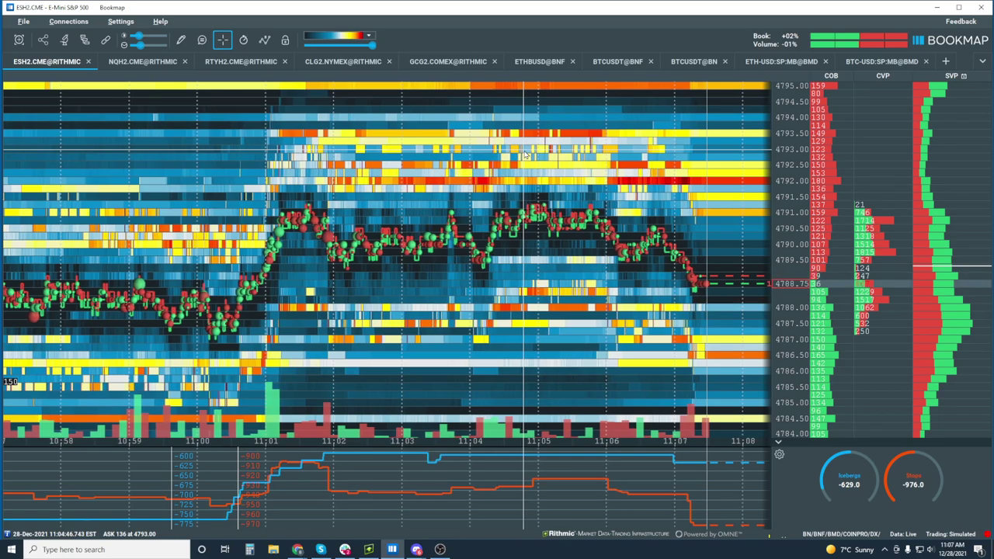
pyautogui.scroll(-5, 524, 152)
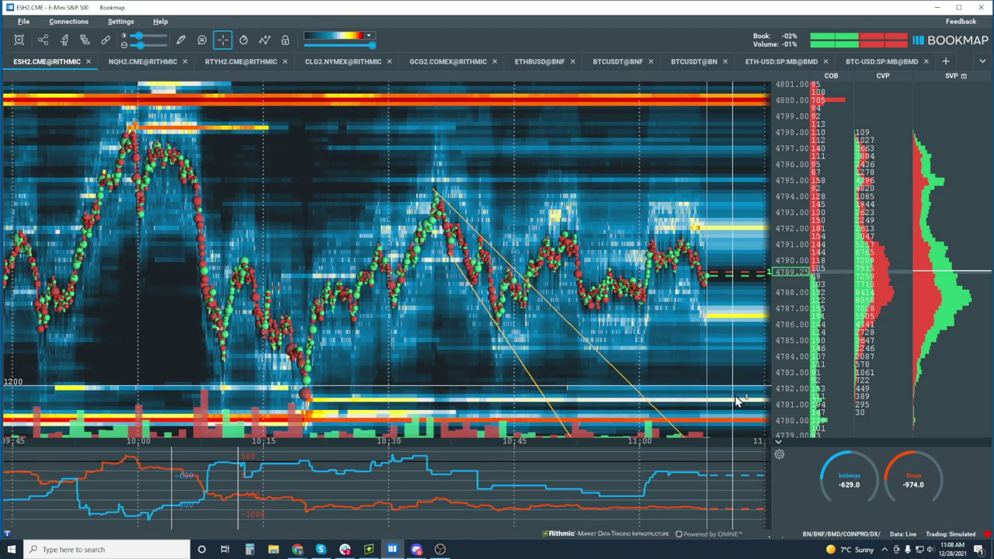
pyautogui.scroll(5, 724, 335)
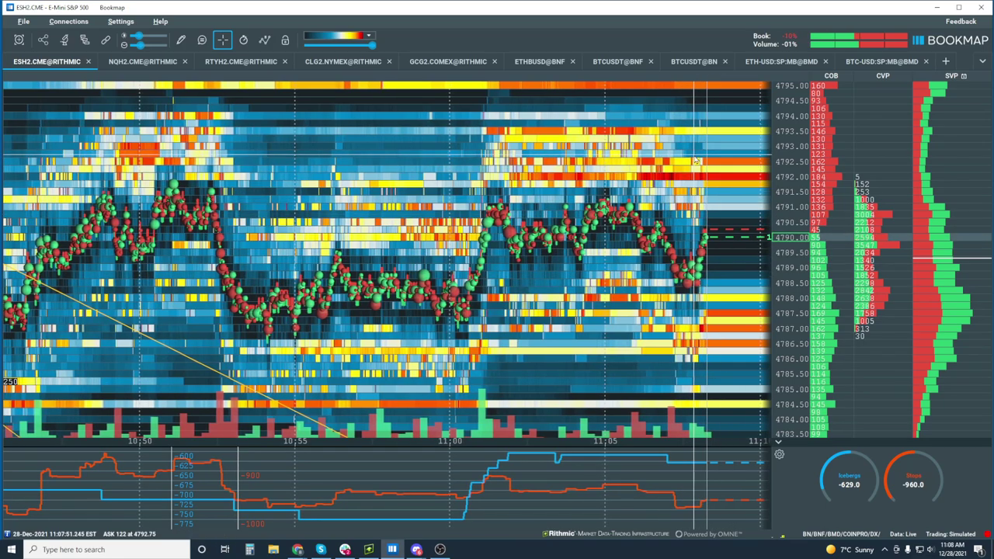
pyautogui.scroll(-3, 699, 233)
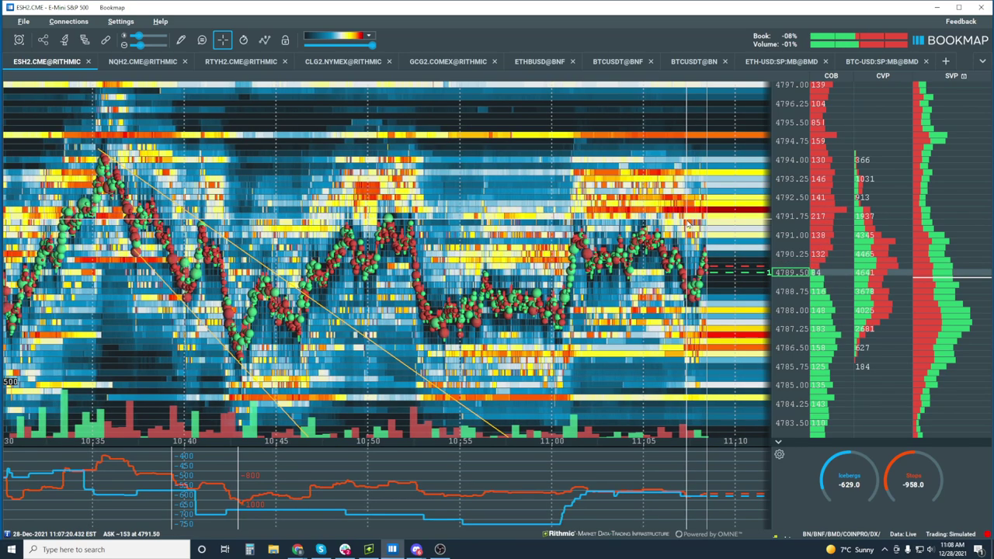
pyautogui.scroll(5, 685, 226)
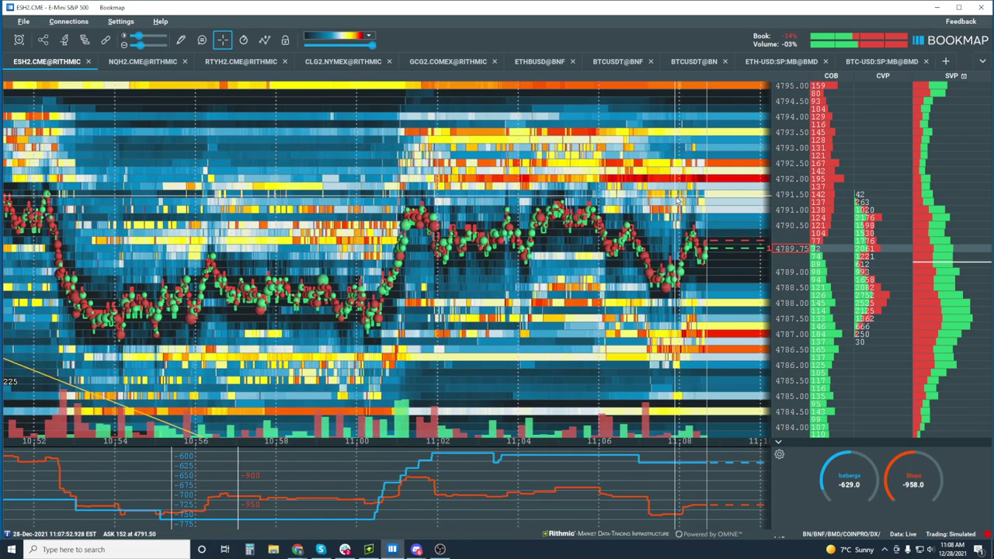
pyautogui.scroll(-3, 677, 200)
pyautogui.scroll(-3, 677, 204)
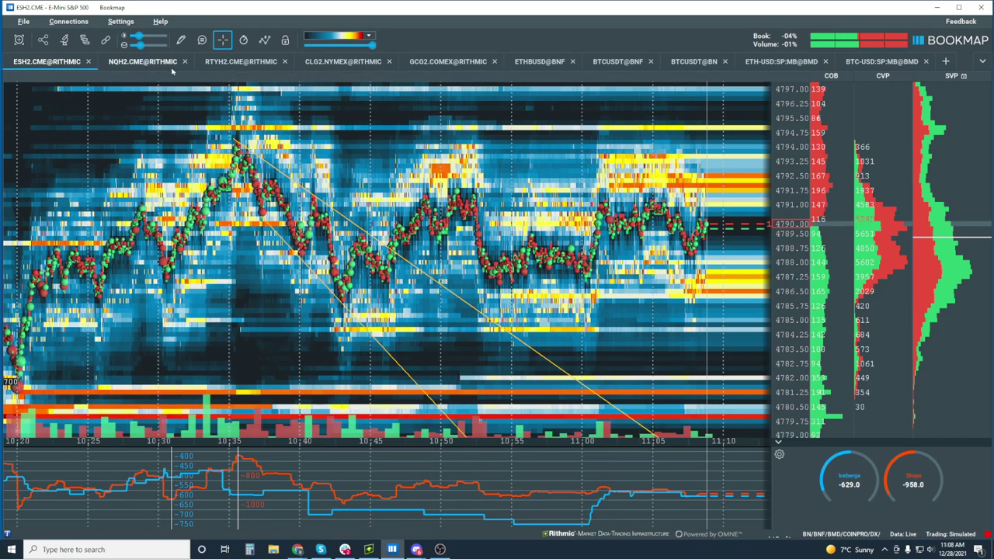
# Draw rectangles around the consolidations from about 10:53 to 11:00 and 11:01 to 11:08, plus a narrow one near 4791.50.
pyautogui.click(182, 43)
pyautogui.click(209, 162)
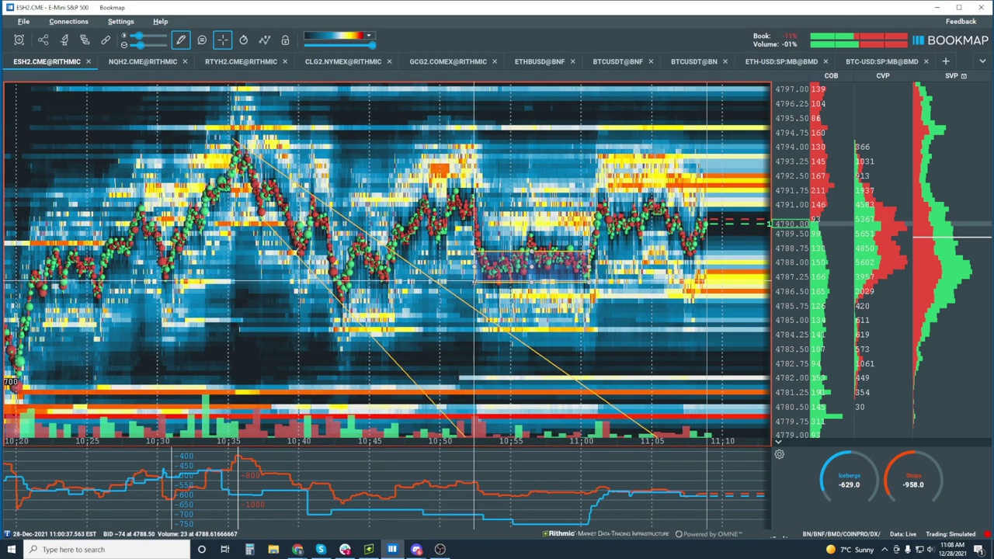
pyautogui.moveTo(474, 288); pyautogui.dragTo(705, 204)
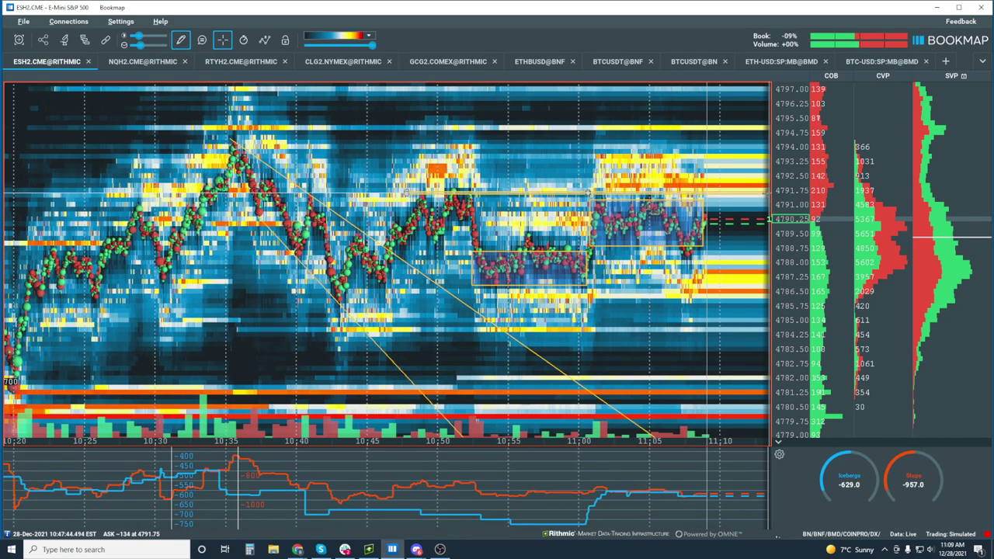
# Inspect how price moves out of the 11:01 rectangle towards the liquidity below it, and finish the drawing mode.
pyautogui.scroll(3, 709, 200)
pyautogui.scroll(2, 709, 200)
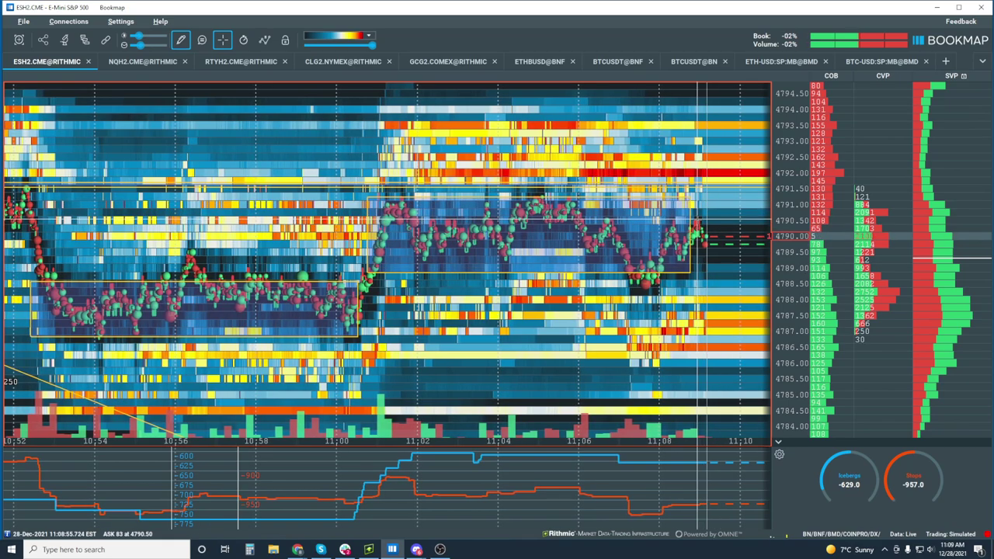
pyautogui.scroll(2, 697, 223)
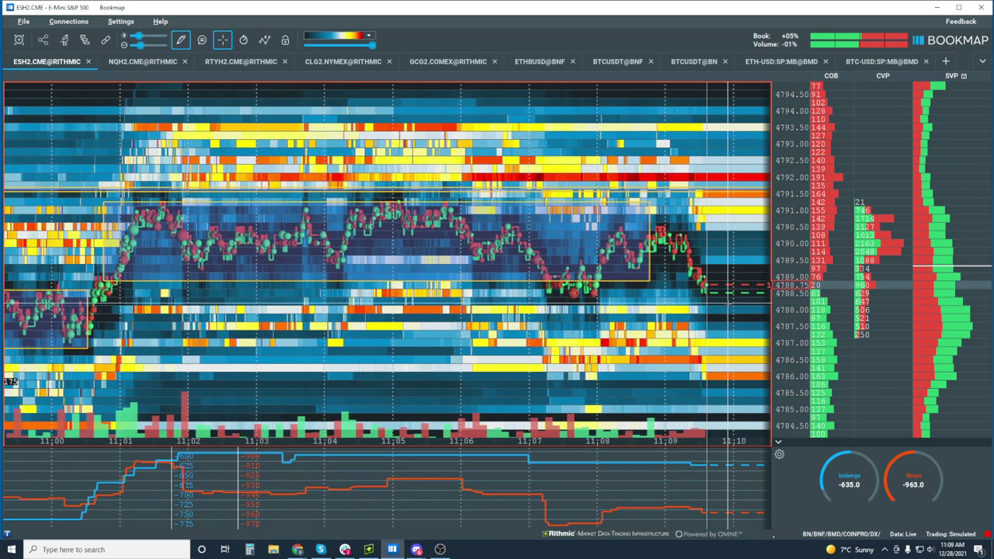
pyautogui.scroll(-2, 727, 301)
pyautogui.scroll(-2, 725, 301)
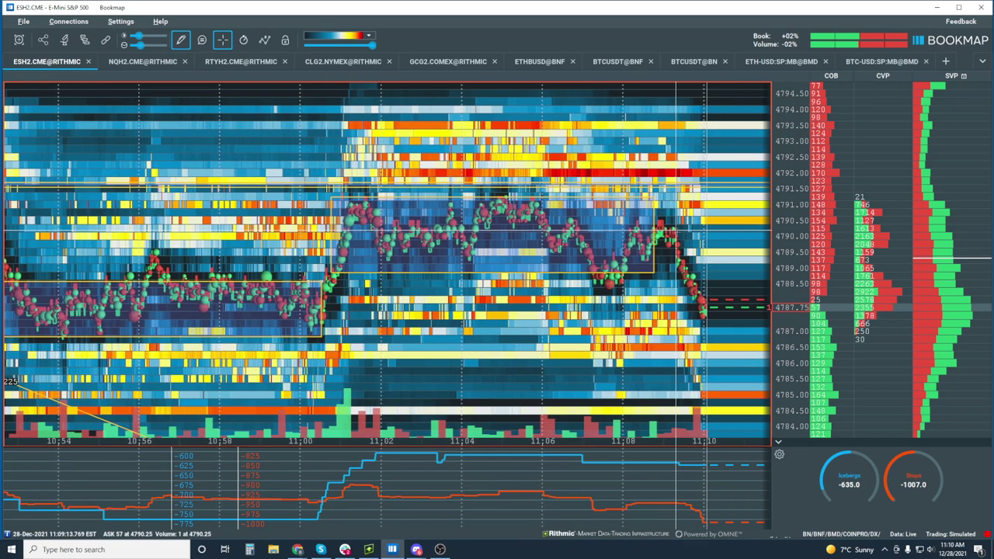
pyautogui.scroll(-3, 680, 228)
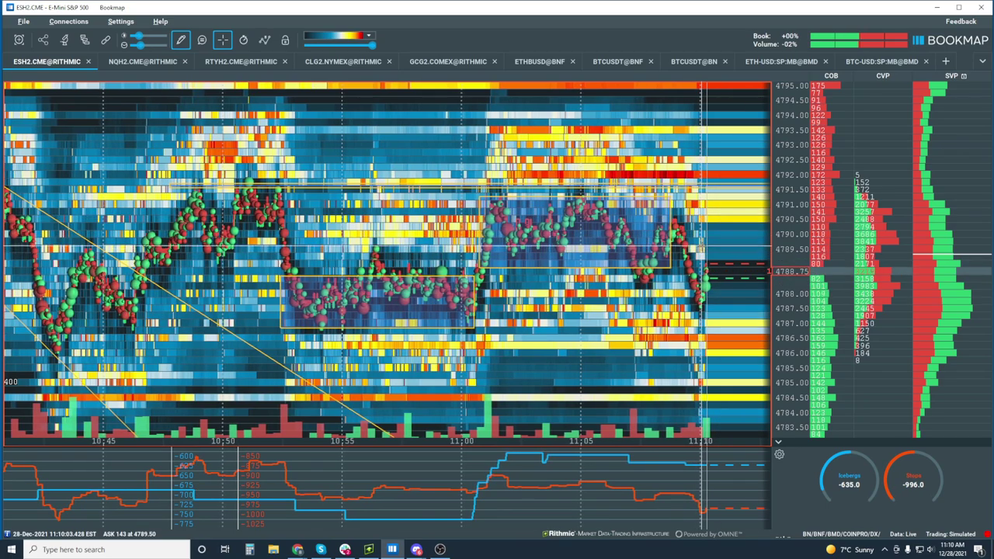
pyautogui.scroll(5, 704, 254)
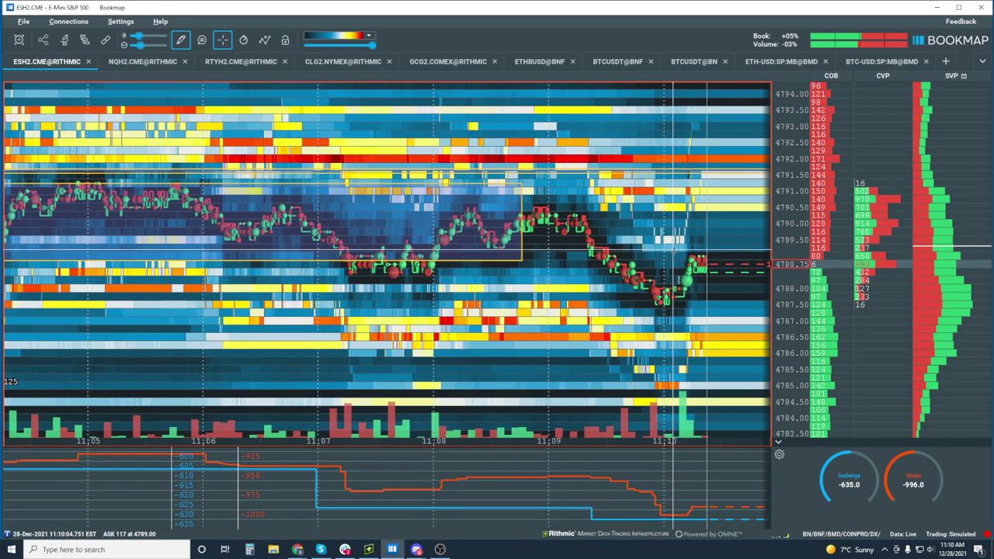
pyautogui.scroll(-2, 677, 258)
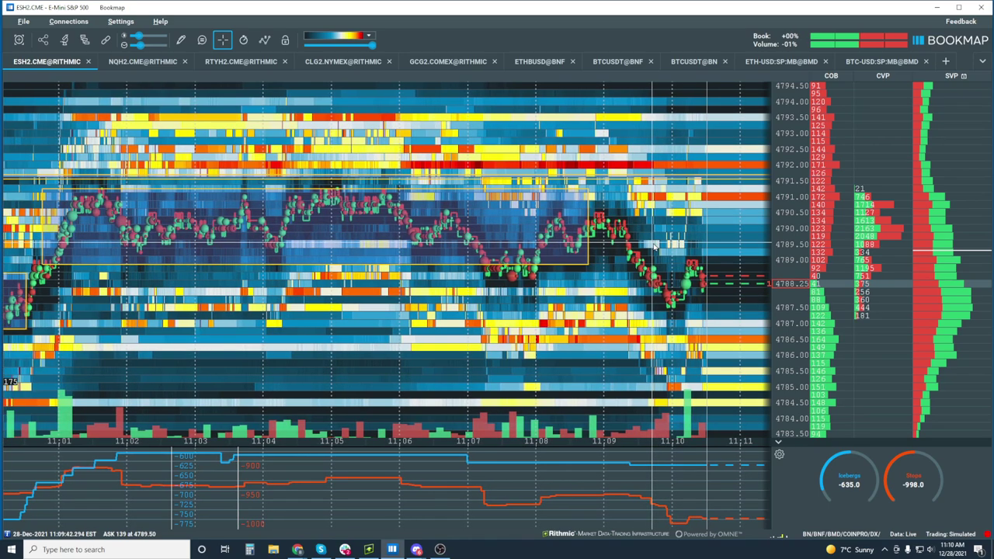
# Compare the two boxed consolidations with the wider session back to 06:00, including the liquidity levels at 4800.00 and 4780.00.
pyautogui.scroll(-3, 655, 247)
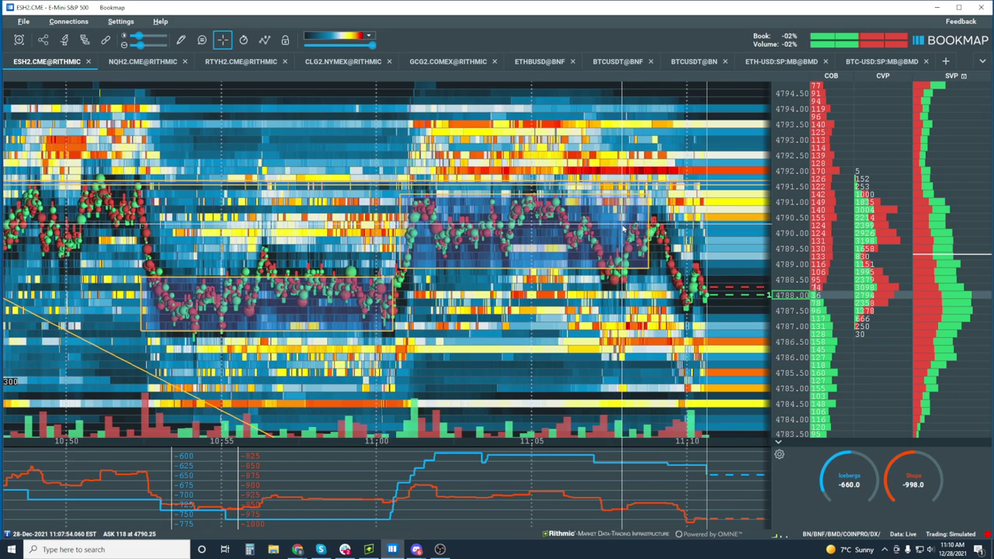
pyautogui.scroll(-3, 622, 229)
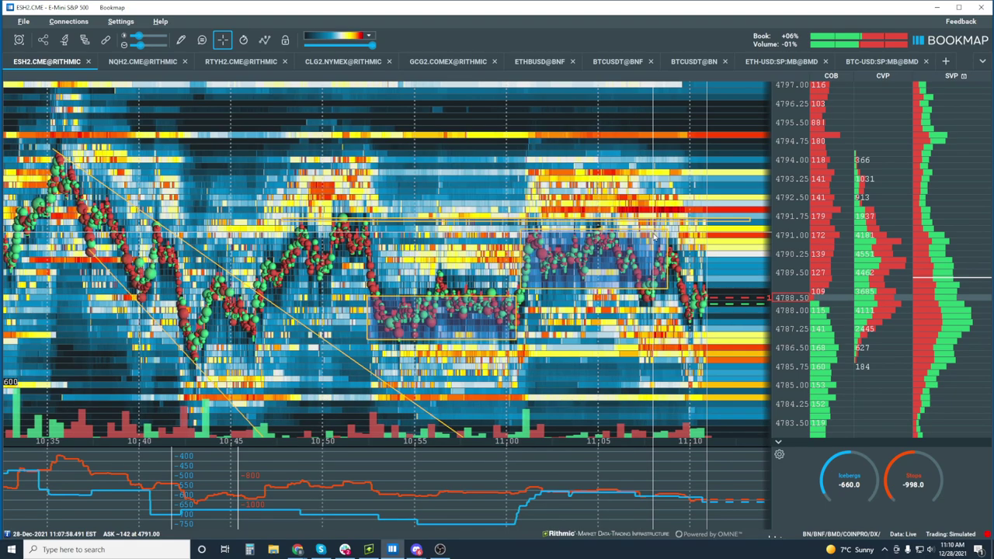
pyautogui.scroll(3, 650, 238)
pyautogui.scroll(2, 654, 237)
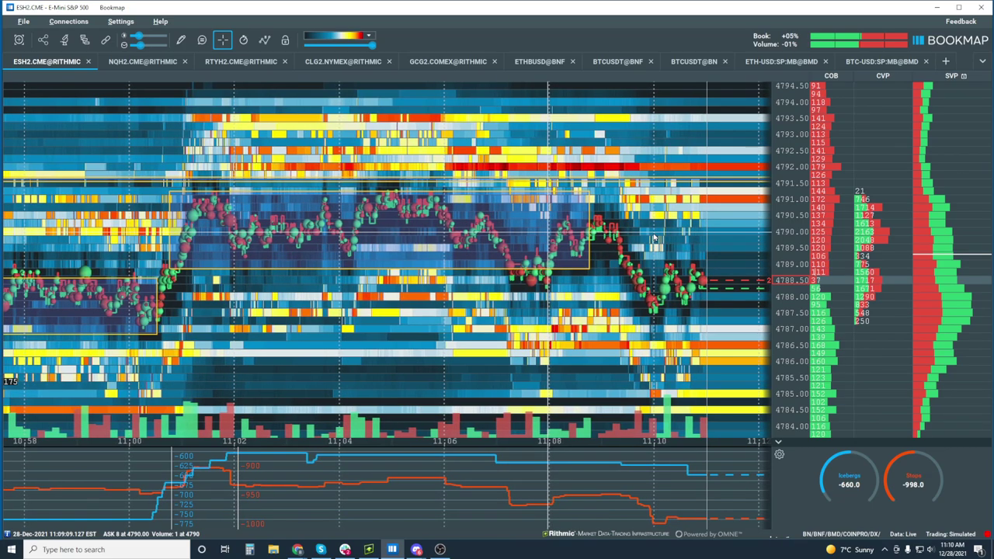
pyautogui.scroll(-6, 654, 237)
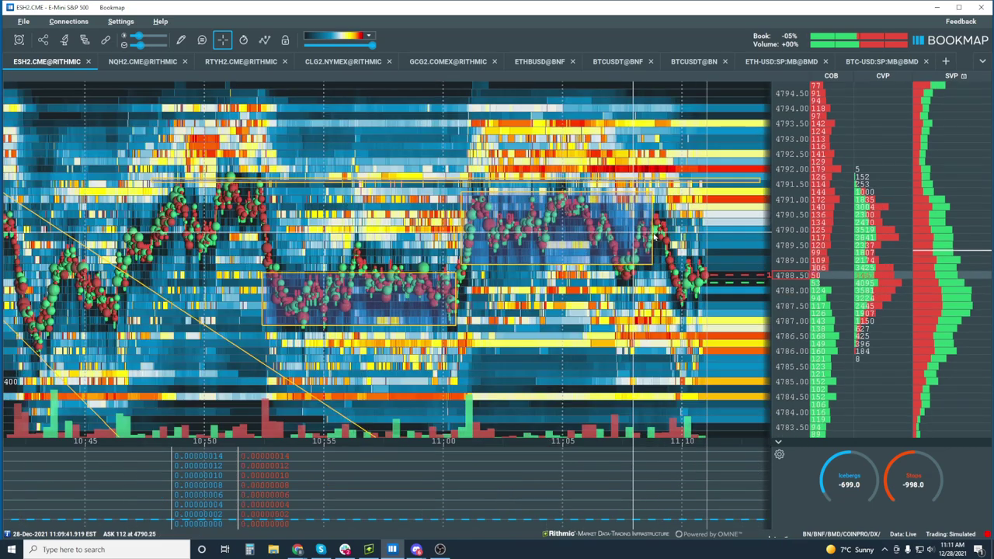
pyautogui.scroll(-3, 654, 237)
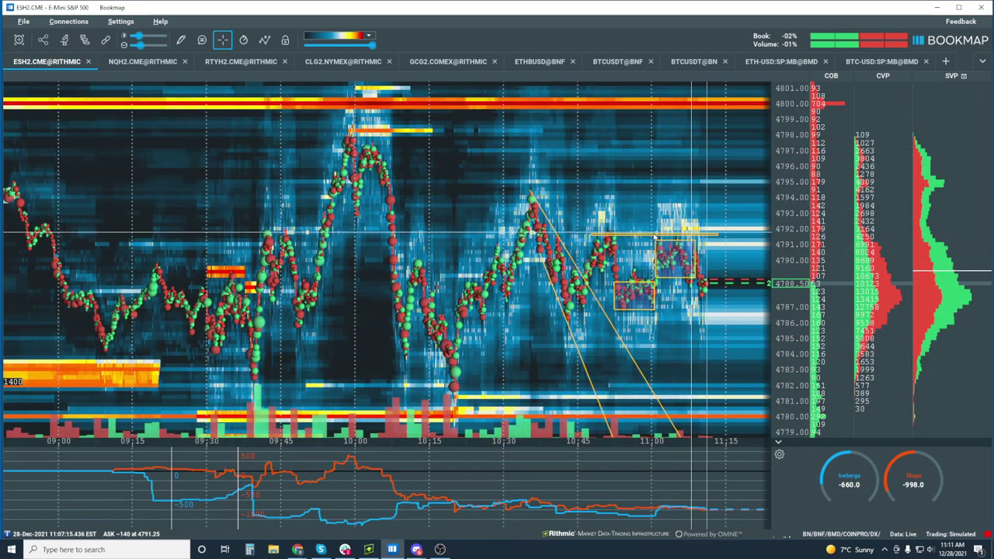
pyautogui.scroll(-2, 654, 237)
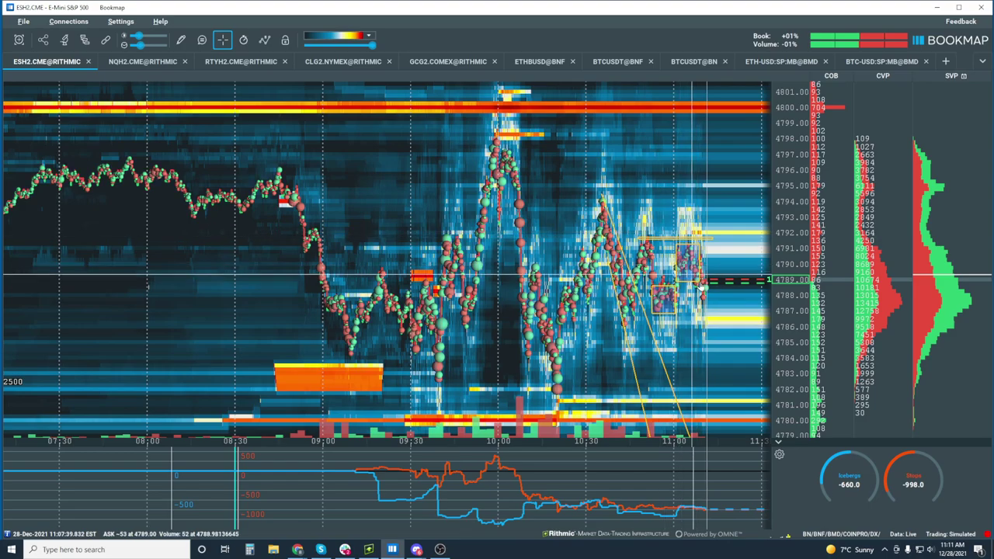
pyautogui.scroll(-2, 654, 237)
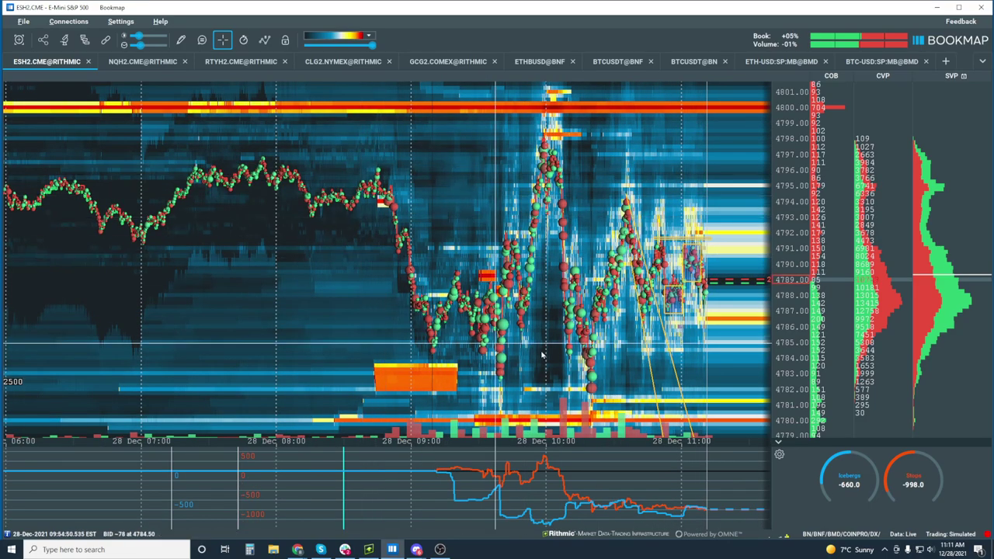
pyautogui.scroll(1, 792, 140)
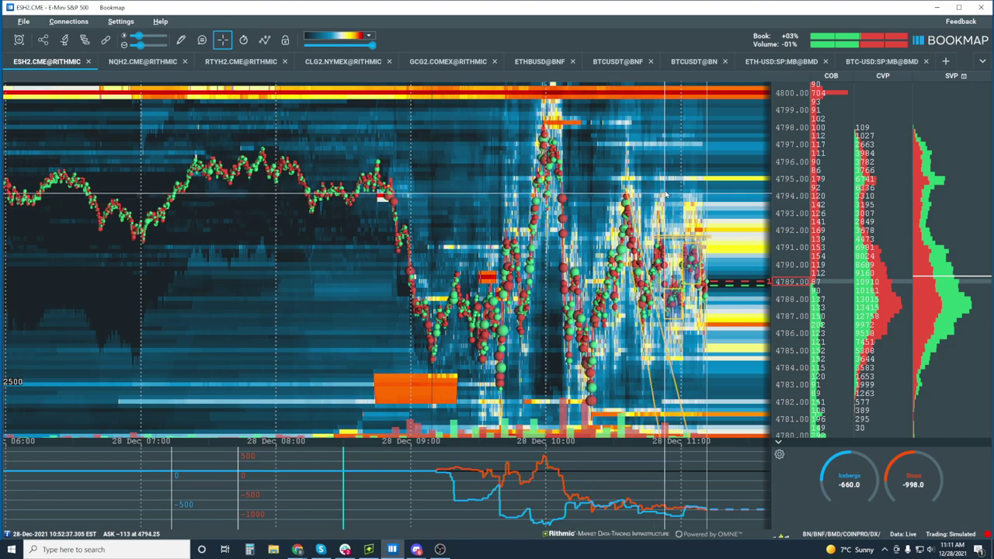
pyautogui.scroll(2, 676, 207)
pyautogui.scroll(3, 678, 207)
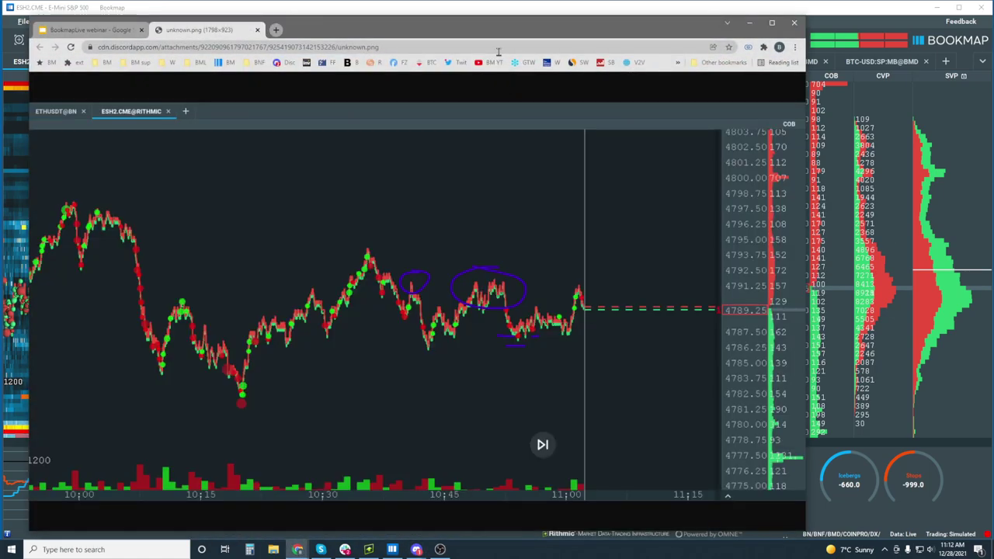
# Enlarge the annotated ESH2 screenshot in the browser to examine its circled highs, and return to Bookmap.
pyautogui.click(460, 282)
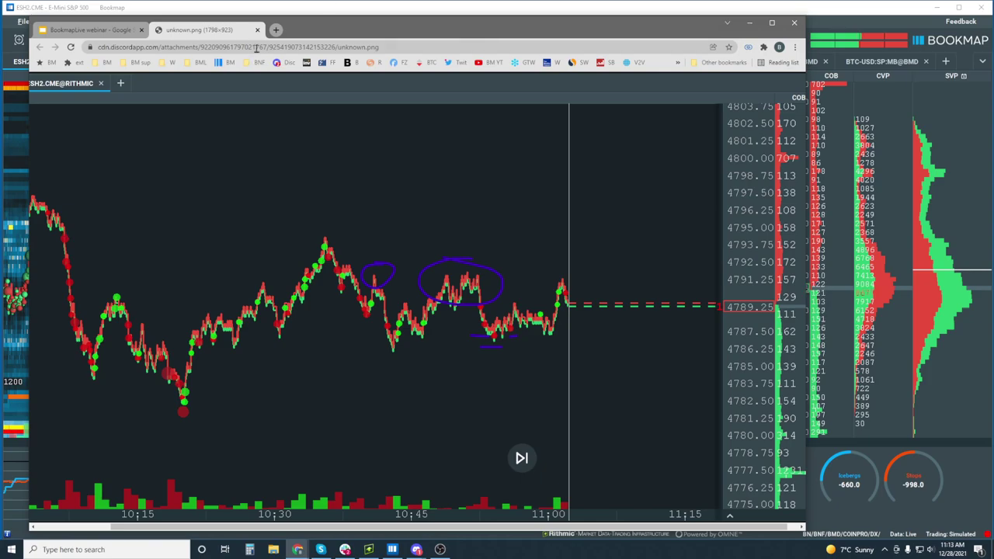
pyautogui.click(748, 23)
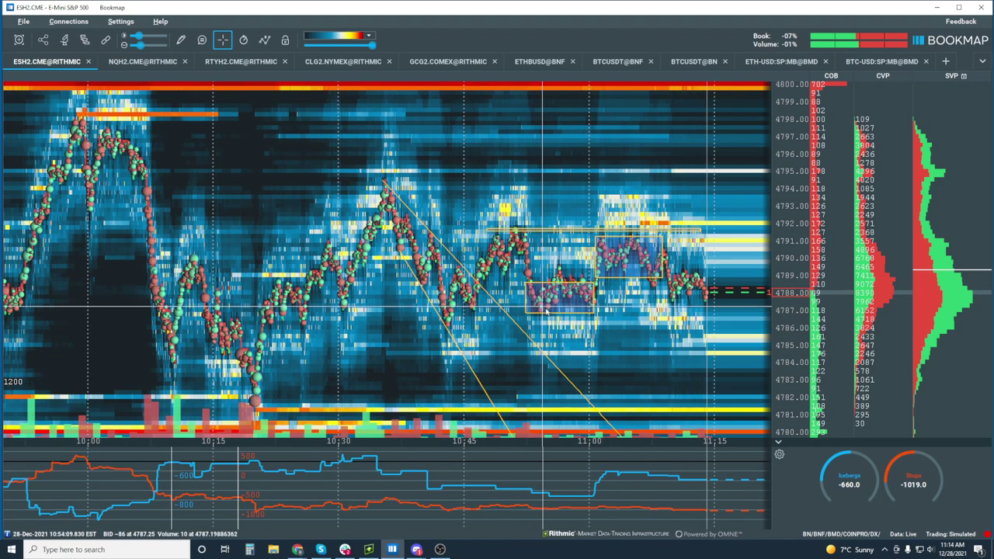
# Review the price action since 11:10 below the boxed range, with its surrounding liquidity and the iceberg and stop lines.
pyautogui.scroll(5, 567, 296)
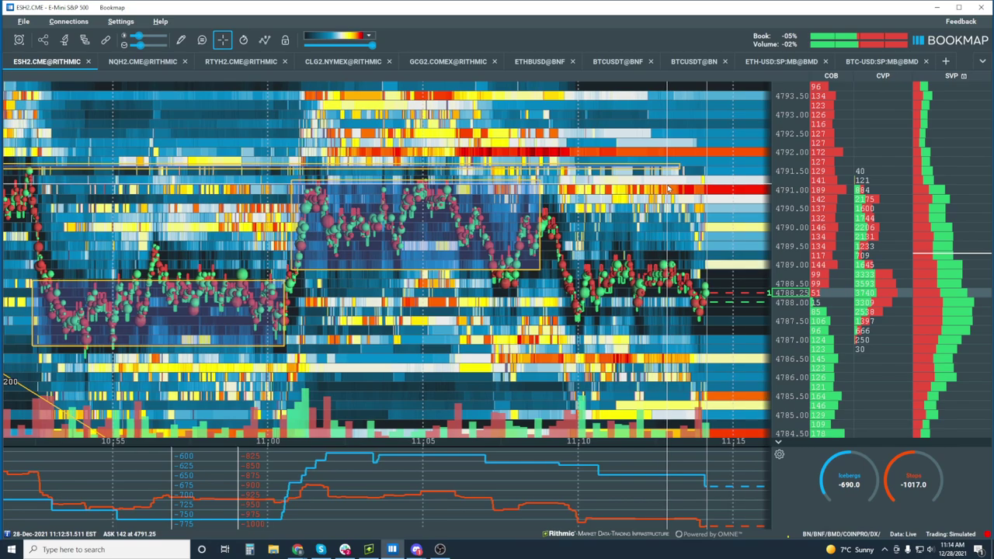
pyautogui.scroll(-6, 669, 194)
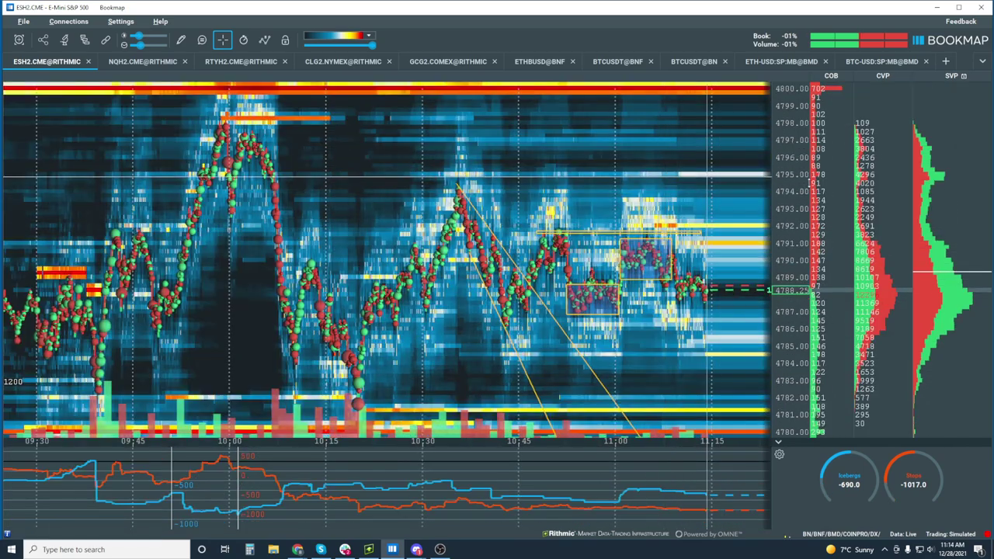
pyautogui.scroll(-2, 779, 181)
pyautogui.scroll(5, 707, 264)
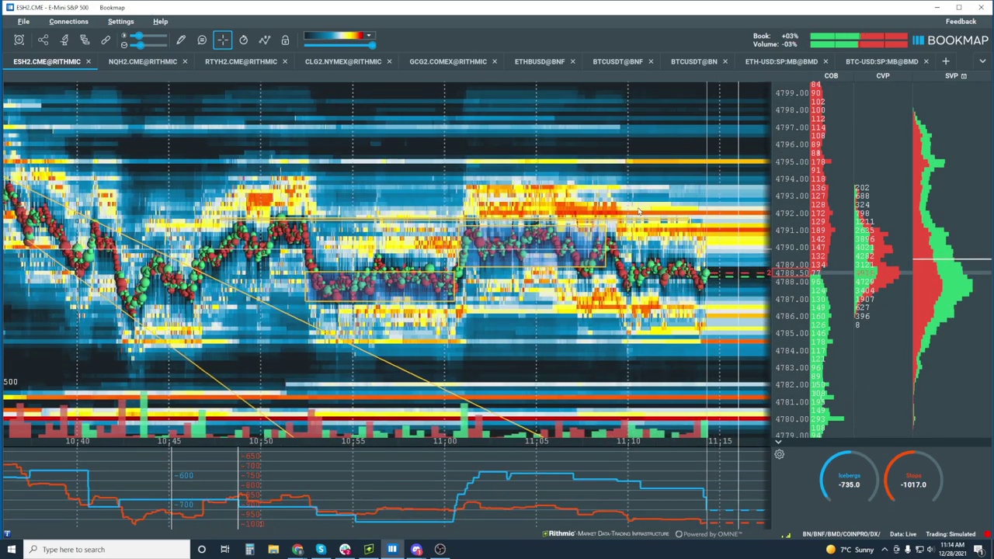
pyautogui.scroll(3, 614, 198)
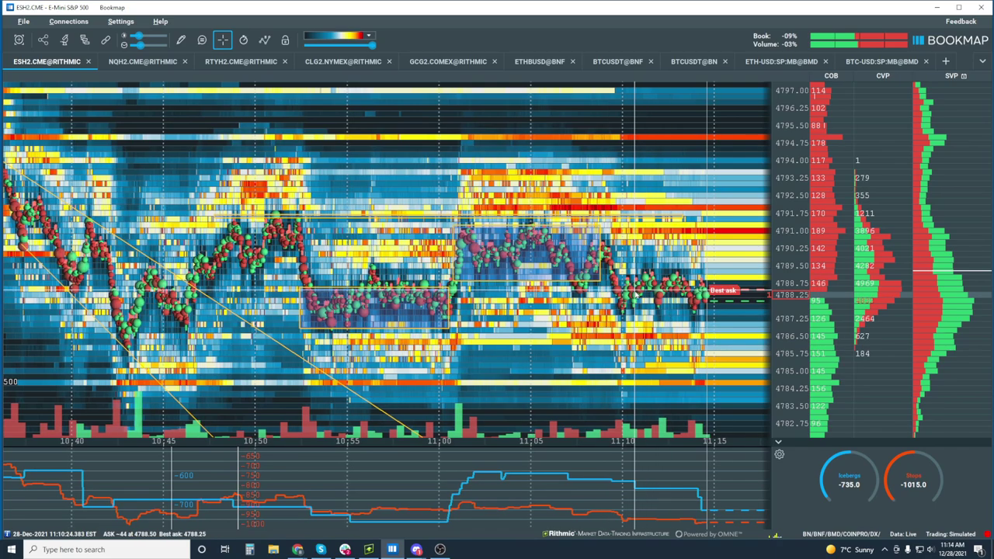
pyautogui.scroll(2, 636, 282)
pyautogui.scroll(3, 636, 281)
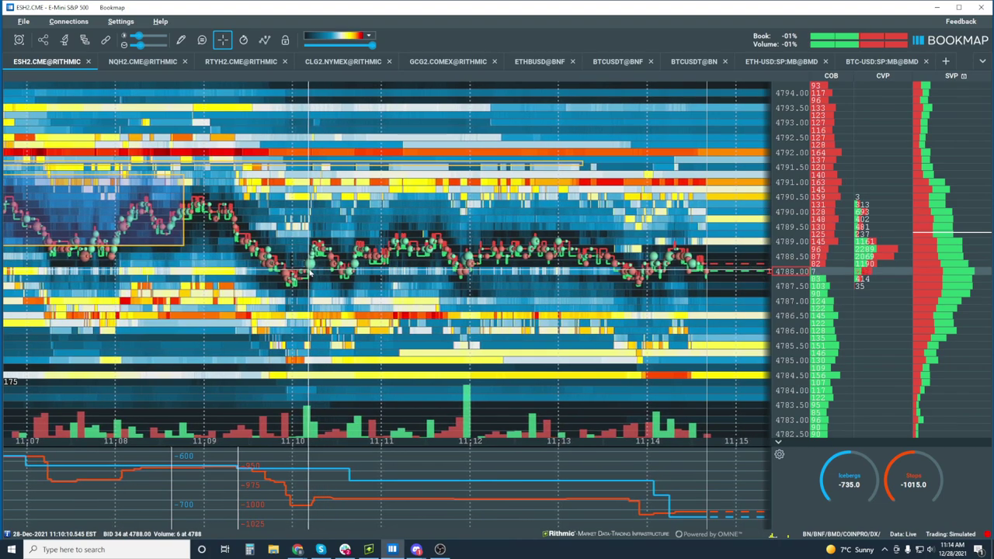
# Examine the price drop around 11:15 relative to the drawn rectangles, the channel and the liquidity below 4787.00.
pyautogui.scroll(-3, 333, 225)
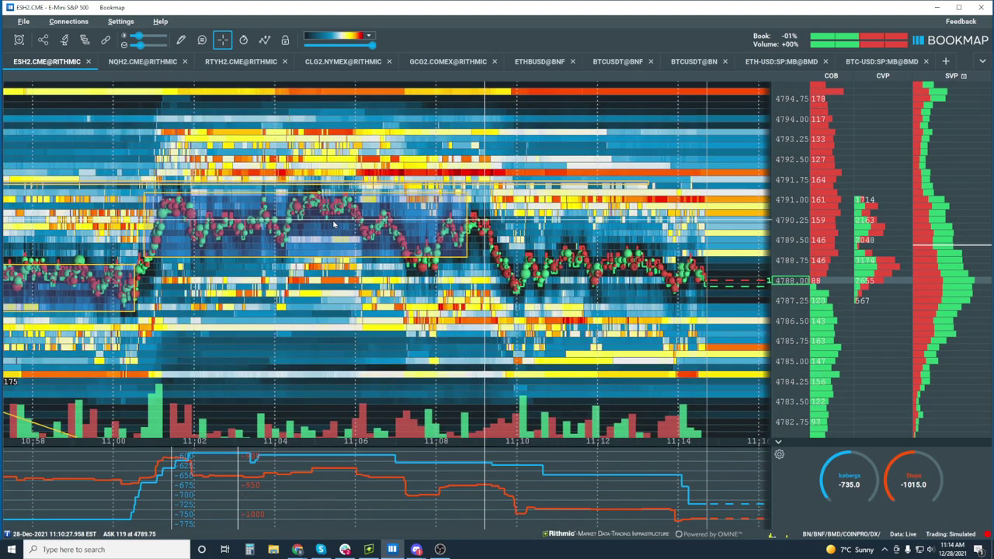
pyautogui.scroll(-2, 333, 225)
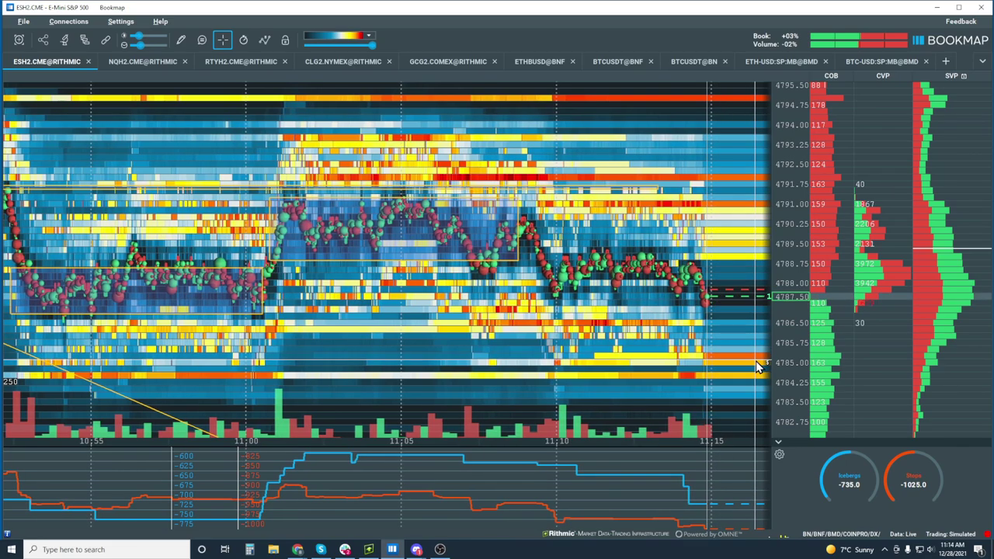
pyautogui.scroll(-3, 438, 231)
pyautogui.scroll(-3, 440, 230)
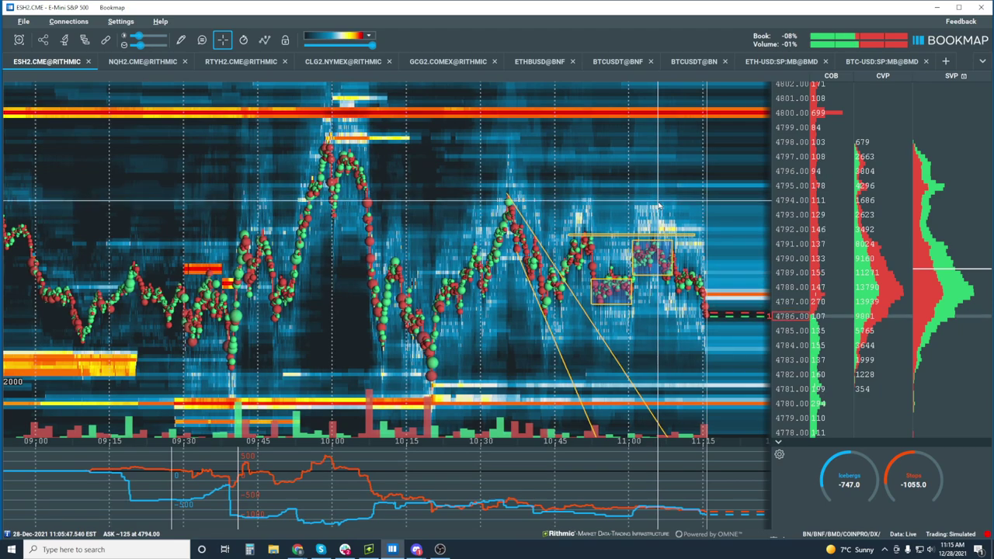
pyautogui.scroll(3, 658, 206)
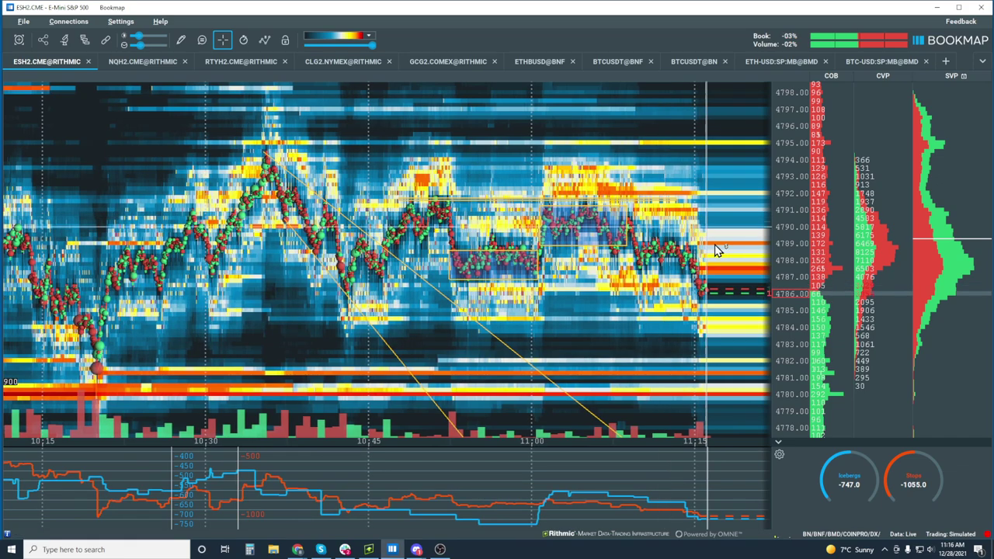
pyautogui.scroll(3, 702, 237)
pyautogui.scroll(1, 703, 237)
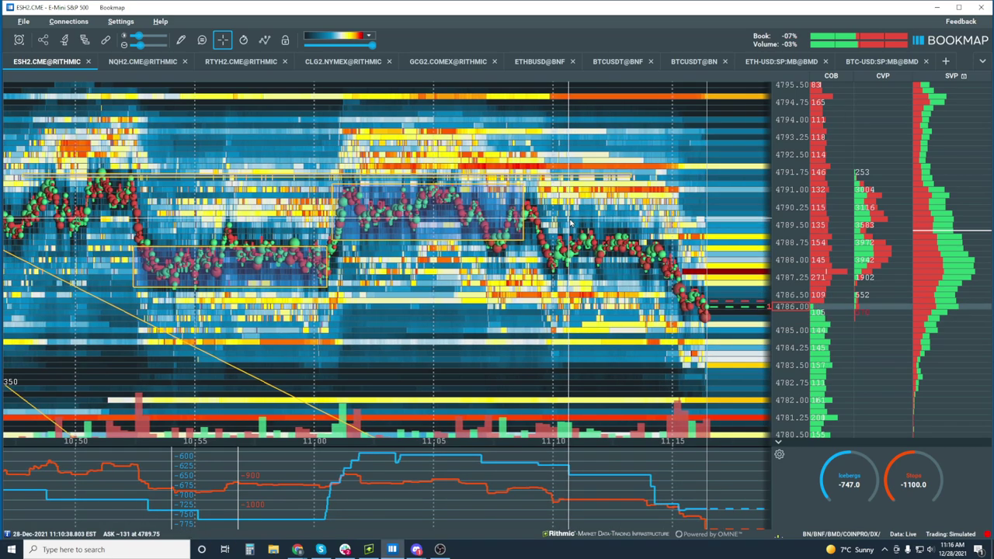
# Draw a rectangle around the latest consolidation after 11:15, spanning about 4787.50 down to 4785.75.
pyautogui.scroll(-2, 579, 216)
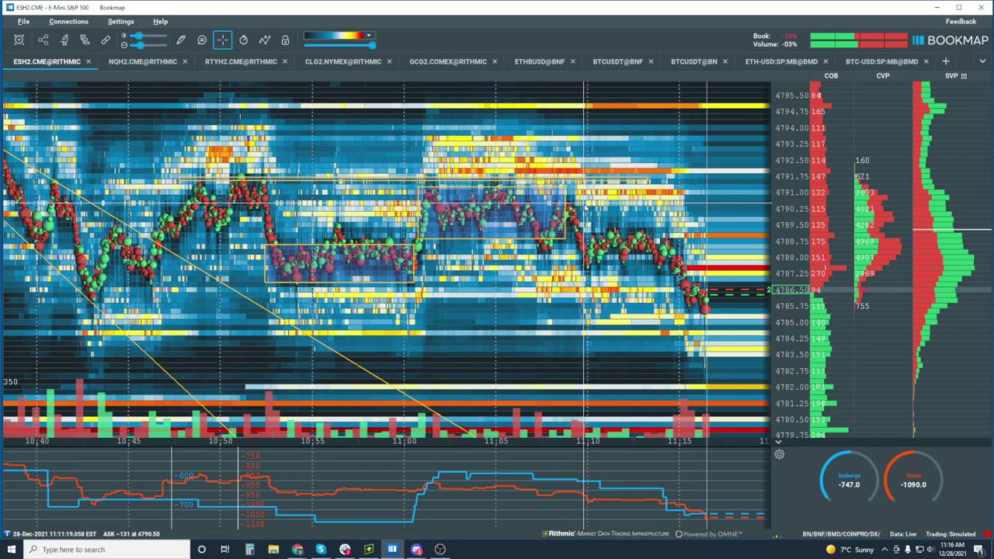
pyautogui.scroll(-3, 586, 207)
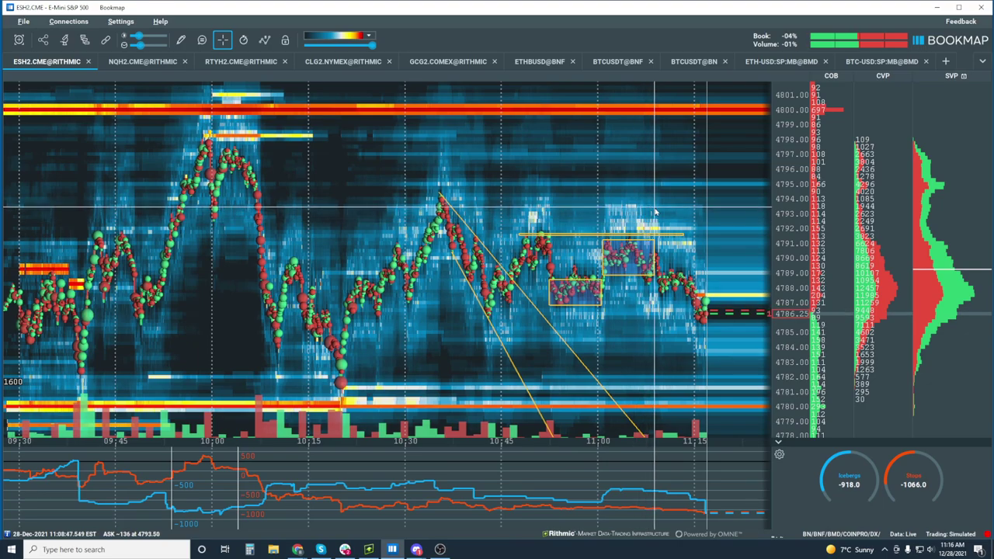
pyautogui.scroll(5, 651, 212)
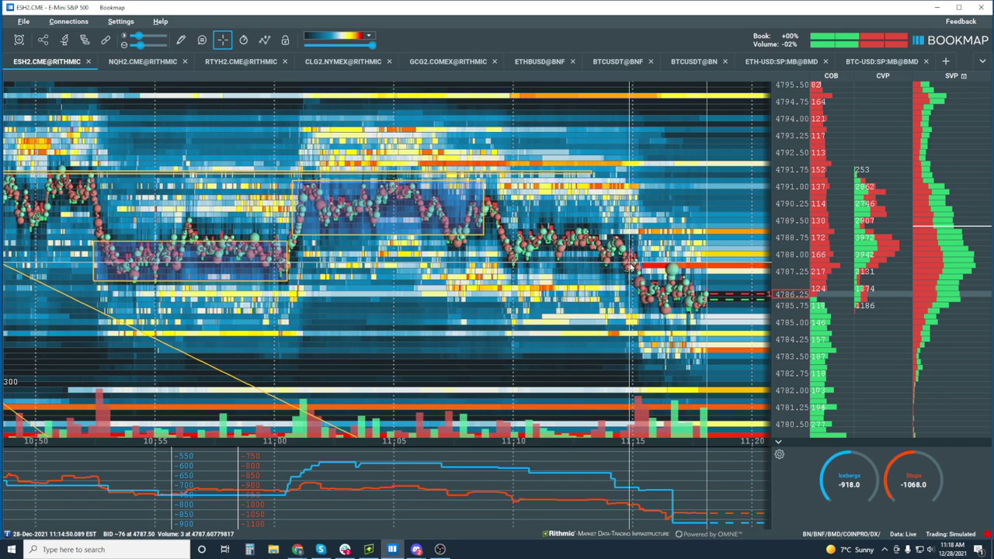
pyautogui.click(180, 40)
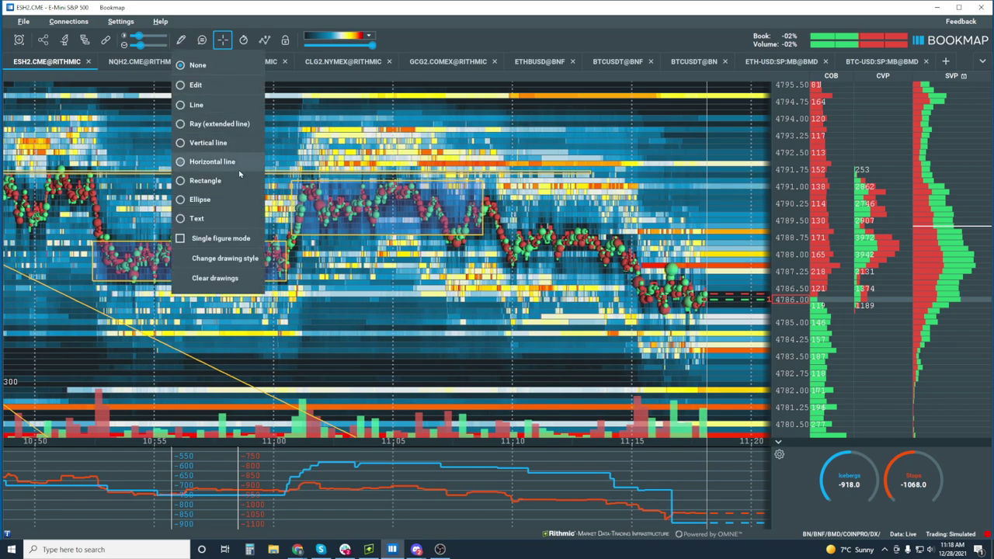
pyautogui.click(228, 186)
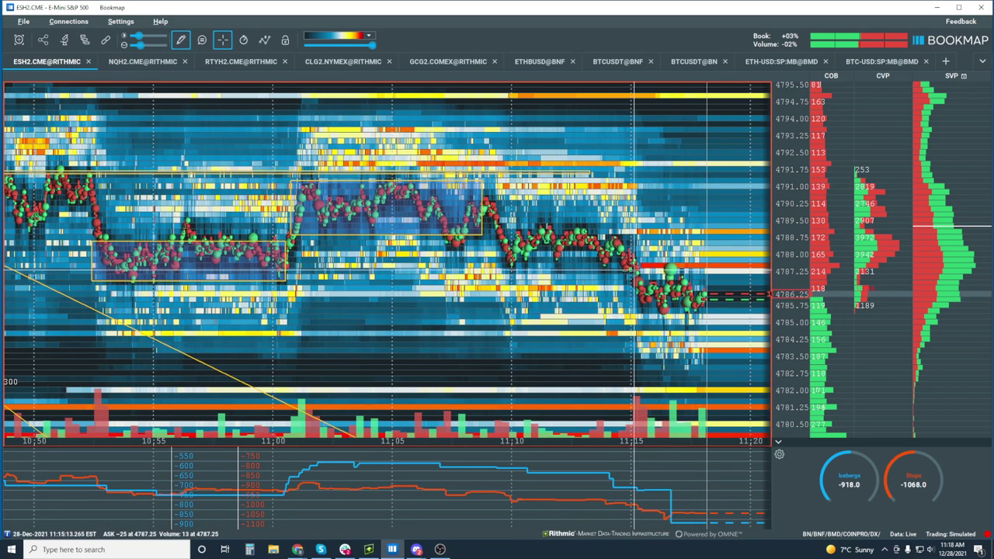
pyautogui.moveTo(623, 268); pyautogui.dragTo(697, 308)
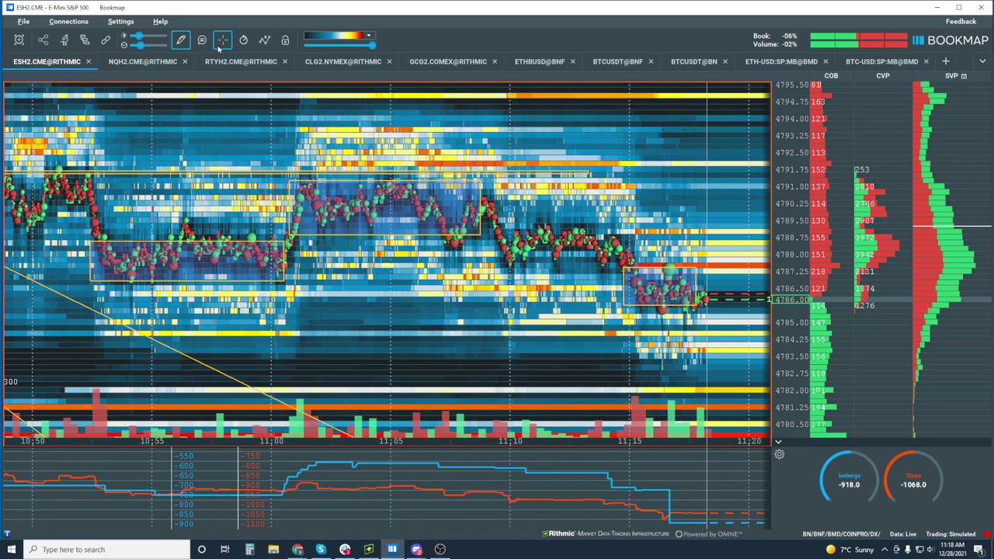
# Move the newest rectangle straight up above the consolidation so that it spans about 4789.00 to 4787.50.
pyautogui.click(180, 40)
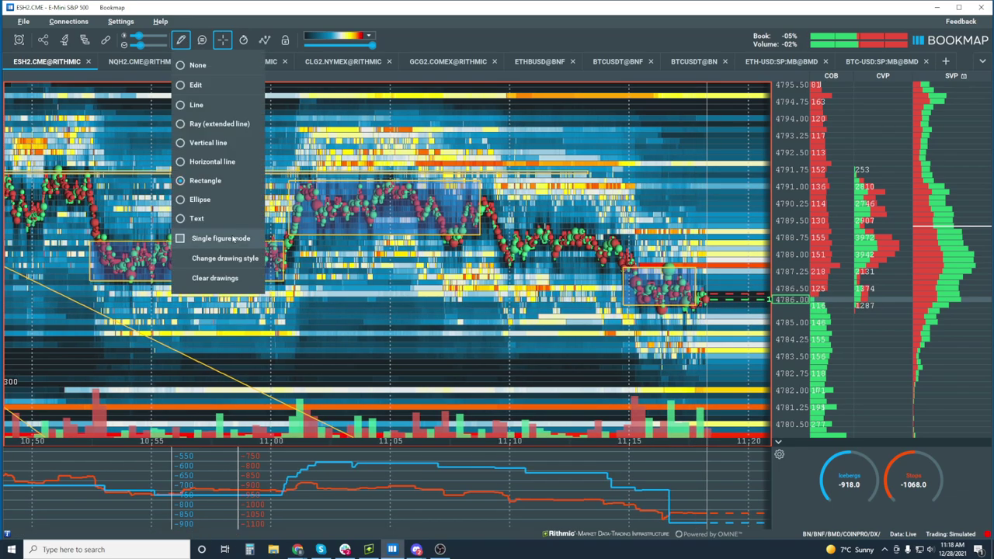
pyautogui.click(199, 86)
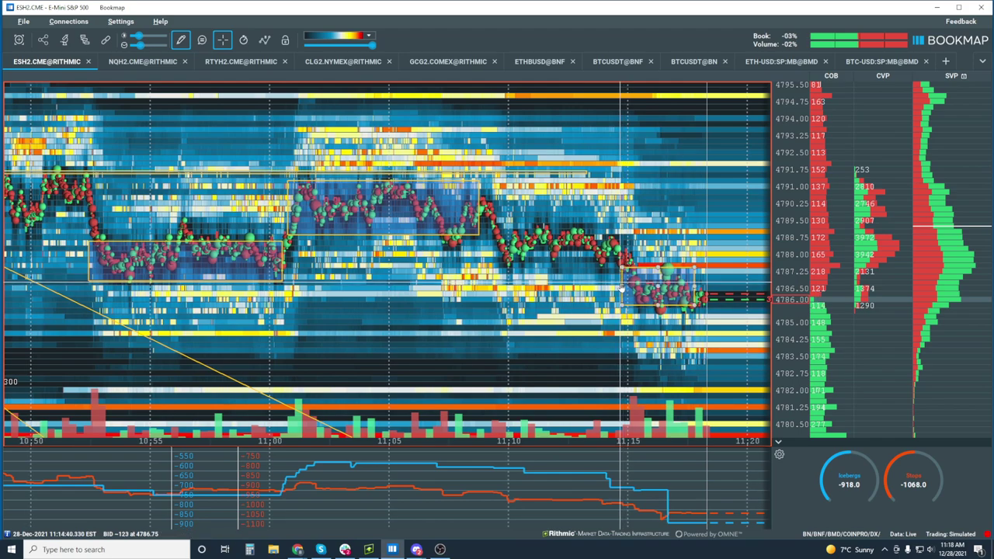
pyautogui.moveTo(656, 287); pyautogui.dragTo(658, 250)
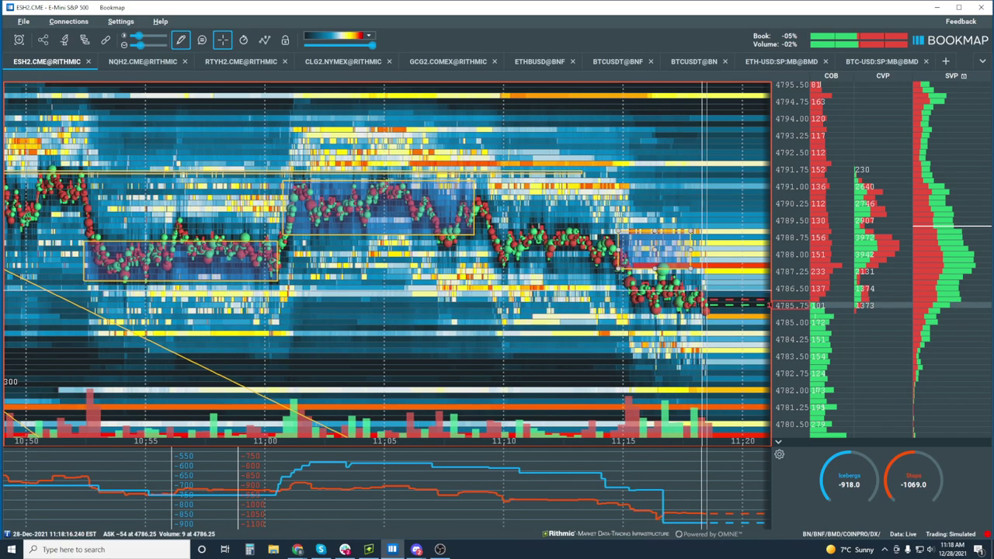
# Compare the price action around the moved rectangle with the session back to 09:15, including the channel and the liquidity at 4800.00 and 4780.00.
pyautogui.scroll(-3, 709, 311)
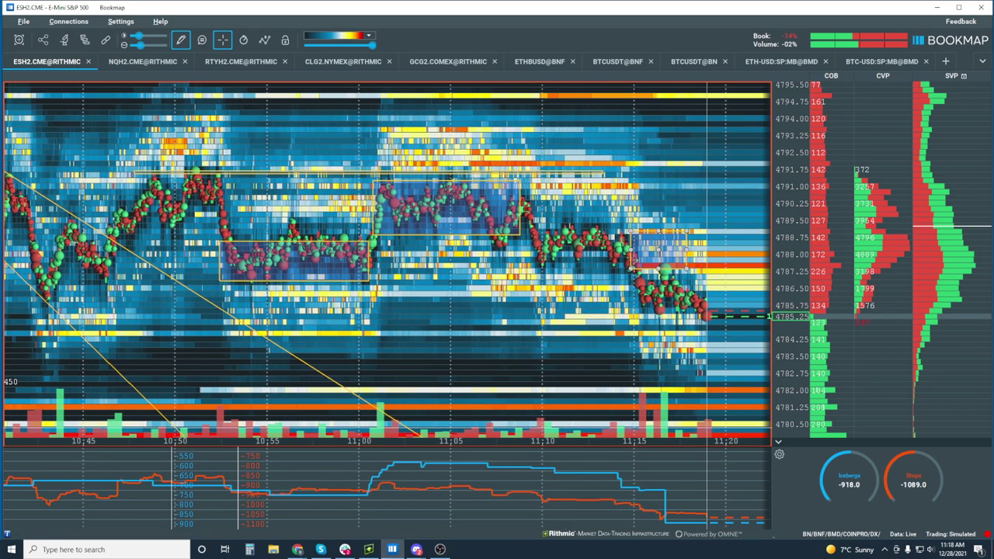
pyautogui.click(416, 549)
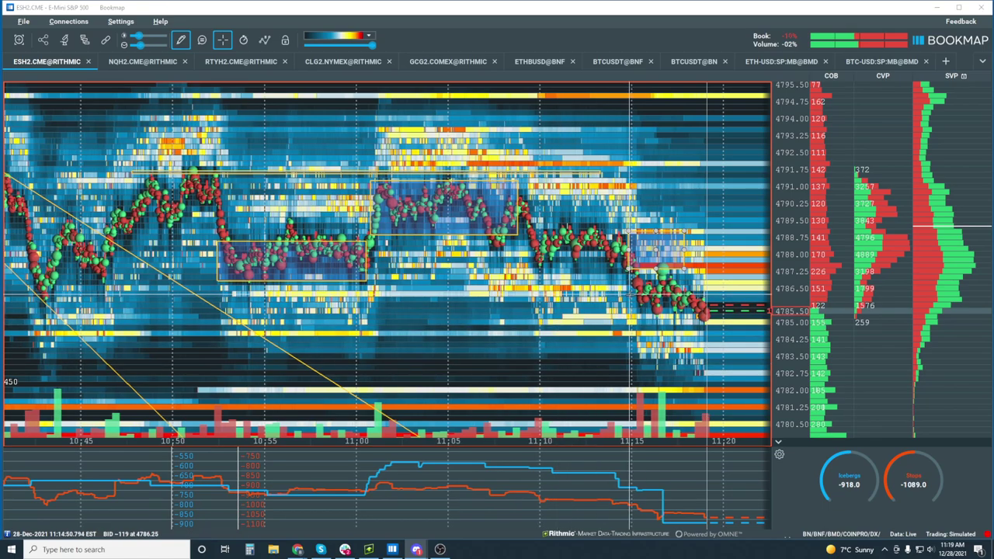
pyautogui.click(559, 254)
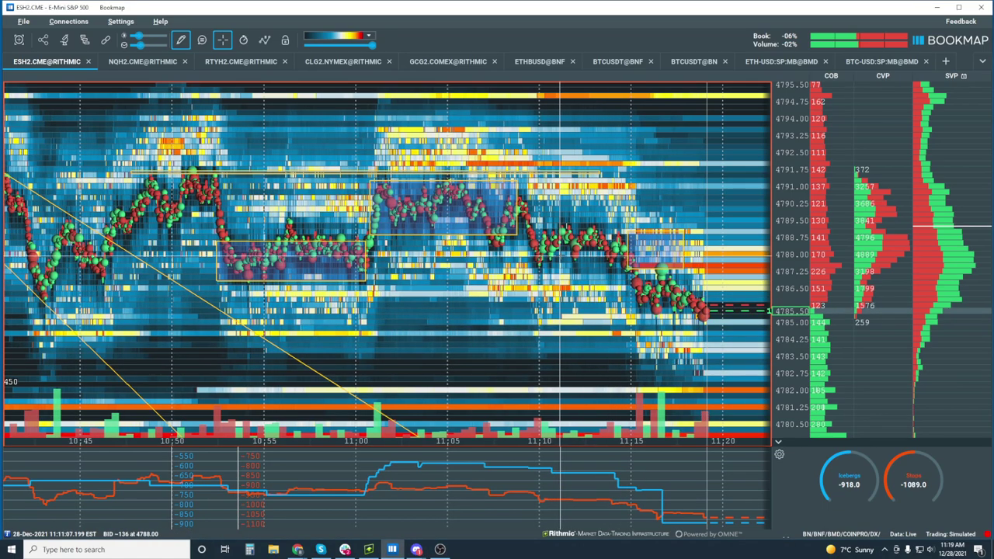
pyautogui.scroll(-3, 548, 289)
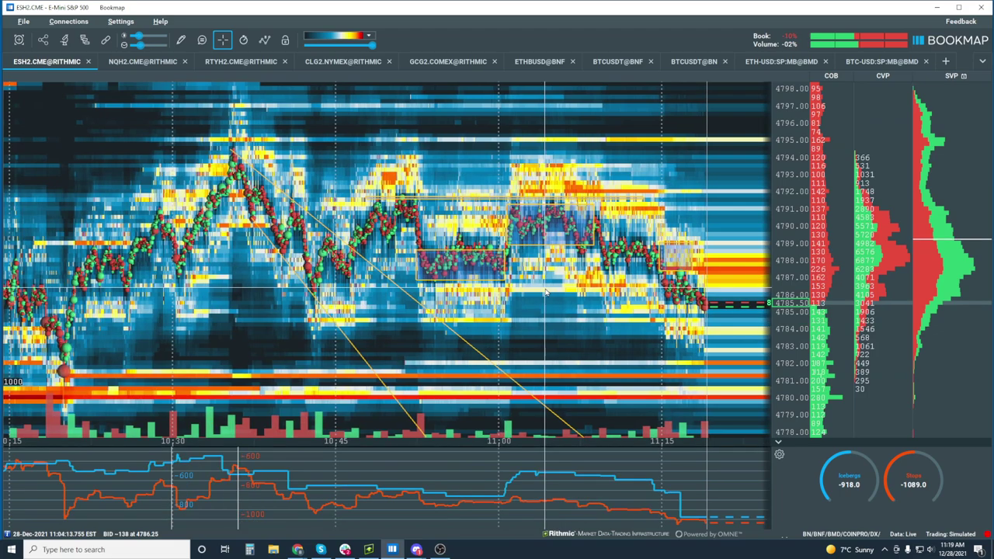
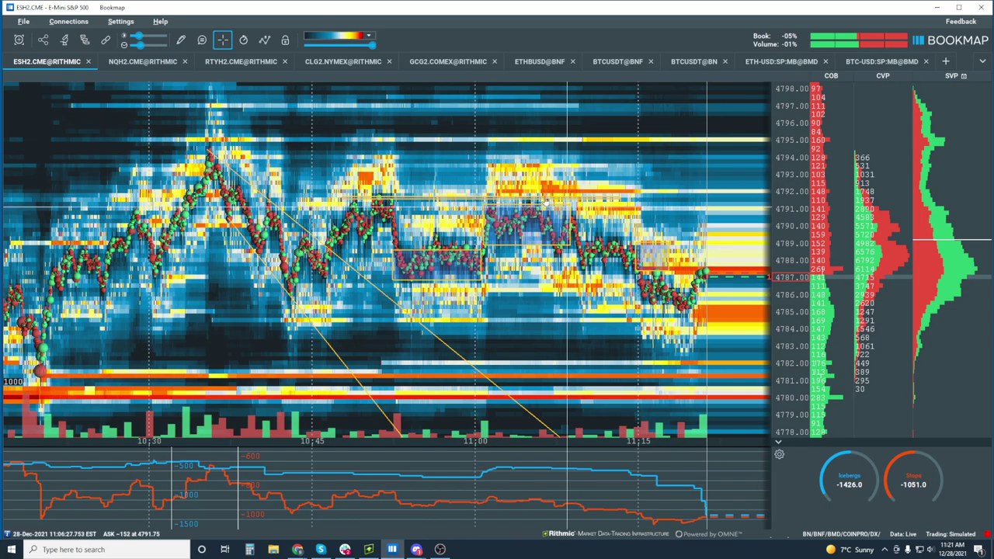
pyautogui.scroll(3, 721, 234)
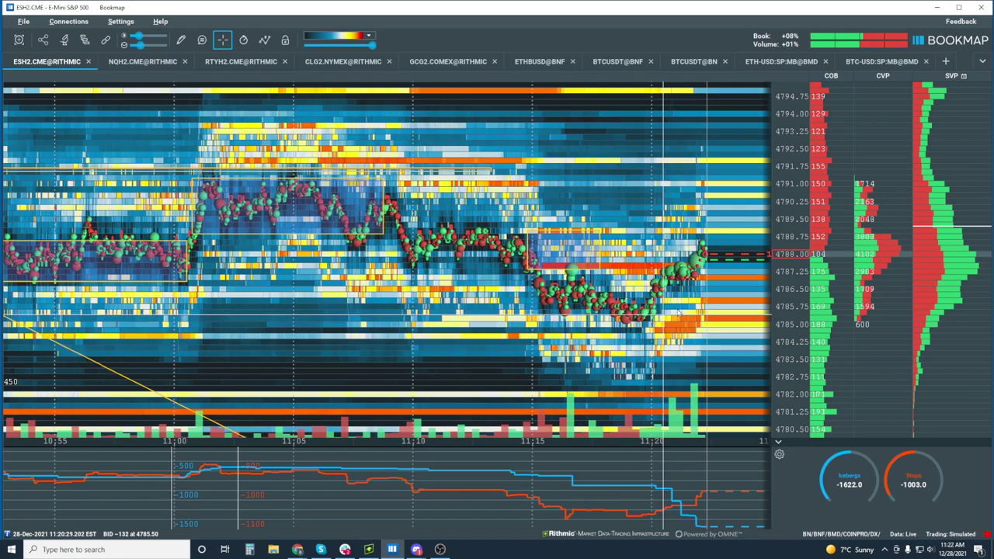
pyautogui.scroll(-3, 654, 279)
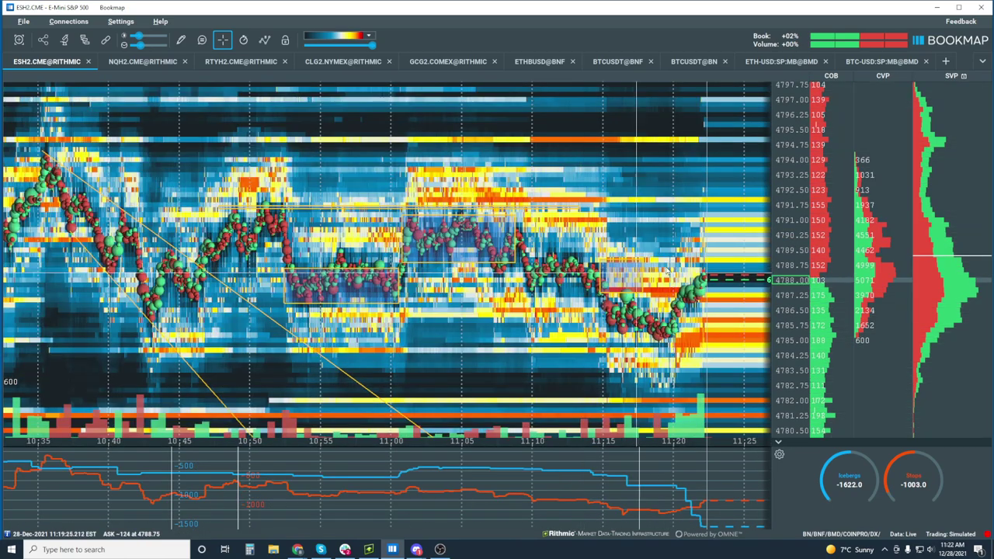
pyautogui.scroll(-4, 655, 280)
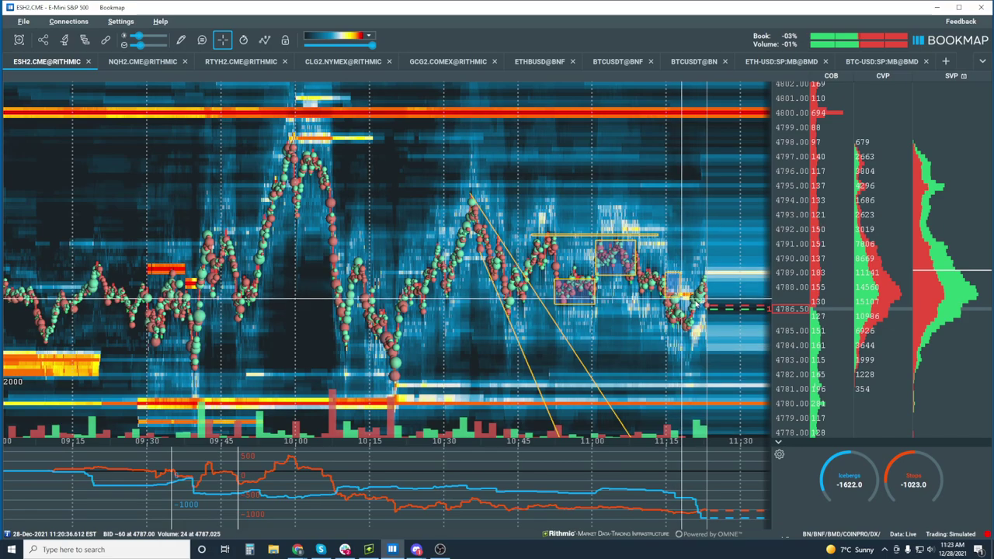
# Examine the price swings from 10:43 to 10:56 in detail, with the resting liquidity between 4792.00 and 4793.50 and the stop line.
pyautogui.scroll(5, 697, 304)
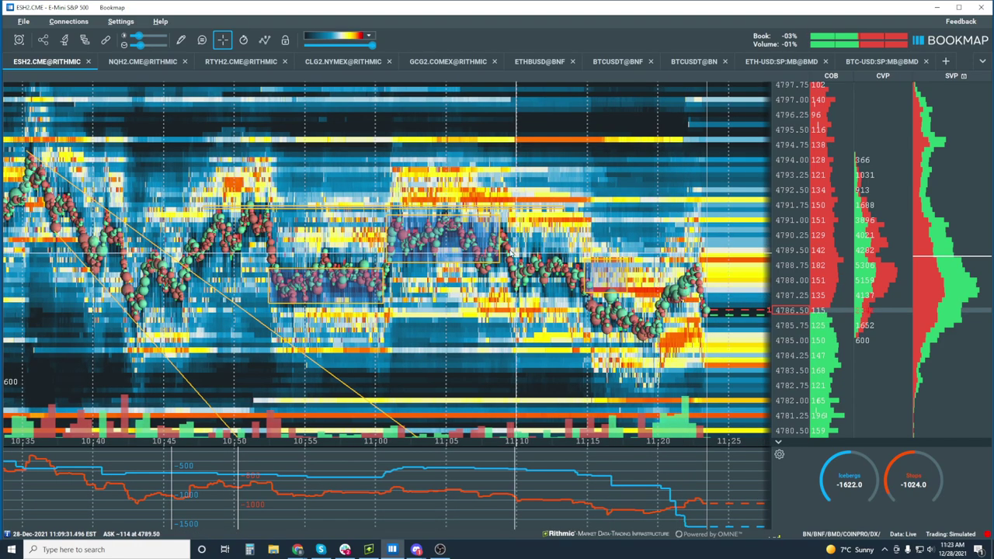
pyautogui.scroll(5, 583, 260)
pyautogui.scroll(5, 462, 261)
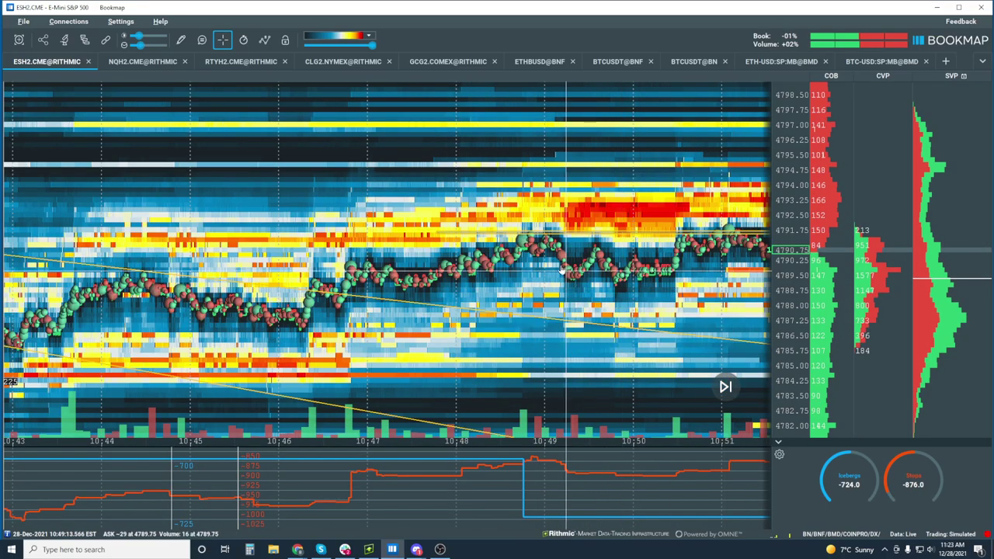
pyautogui.moveTo(602, 314); pyautogui.dragTo(757, 314)
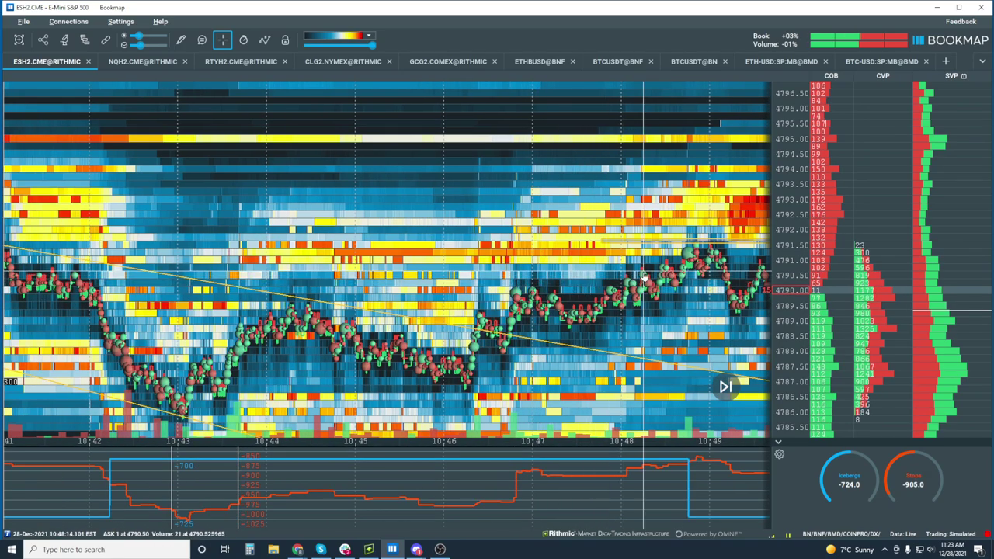
pyautogui.scroll(2, 556, 299)
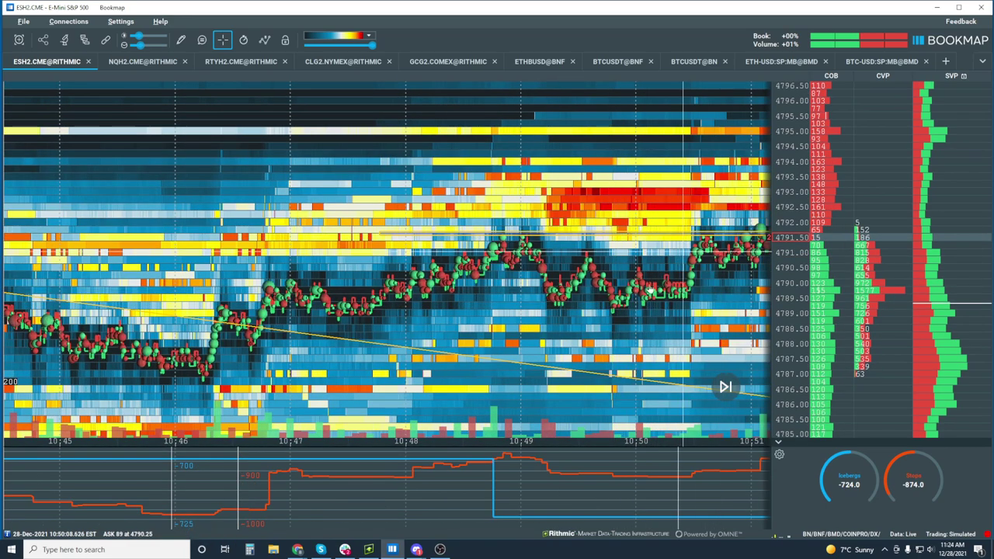
pyautogui.hscroll(-3, 567, 322)
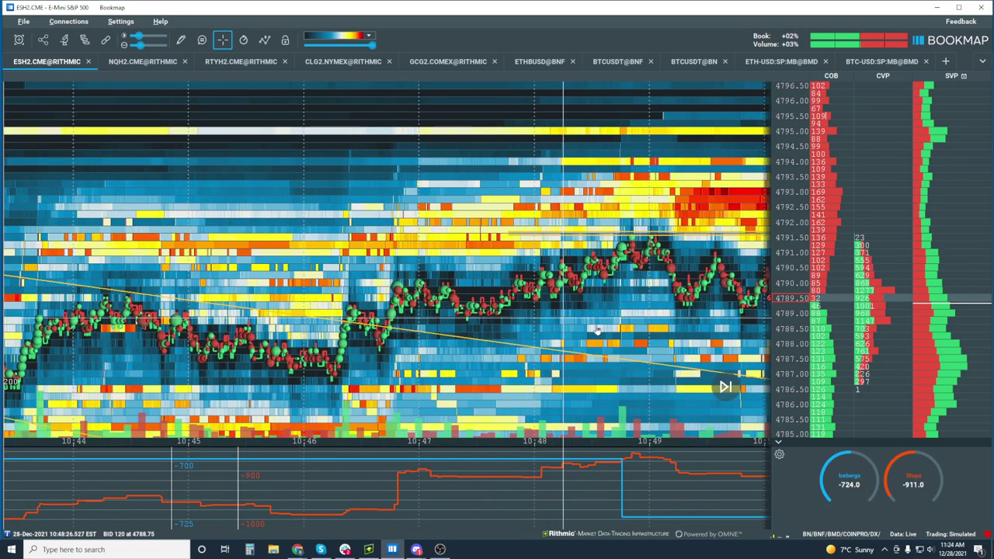
pyautogui.hscroll(-1, 538, 313)
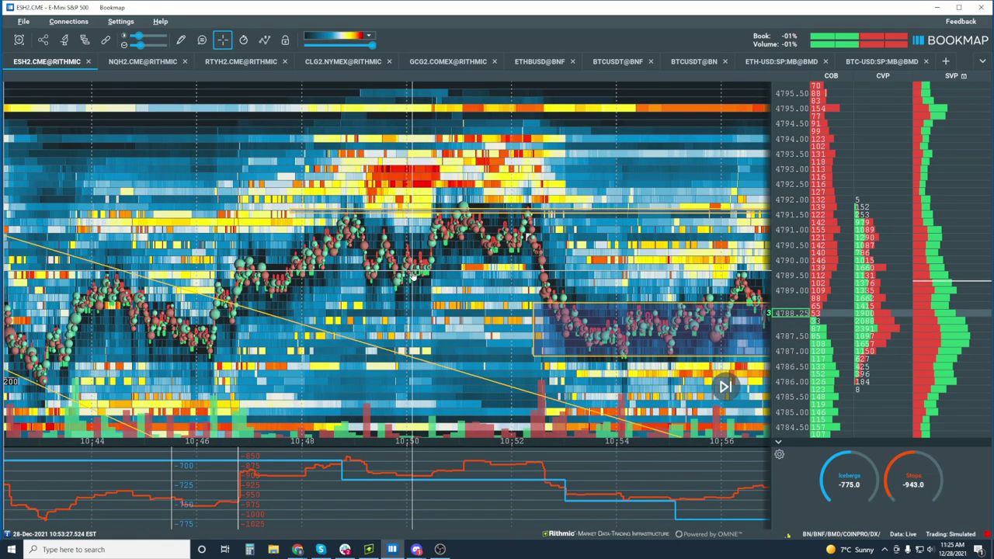
# Review the price action after 11:15 below the third rectangle, with the liquidity levels around 4782.00, 4780.00 and 4777.50.
pyautogui.scroll(-5, 412, 276)
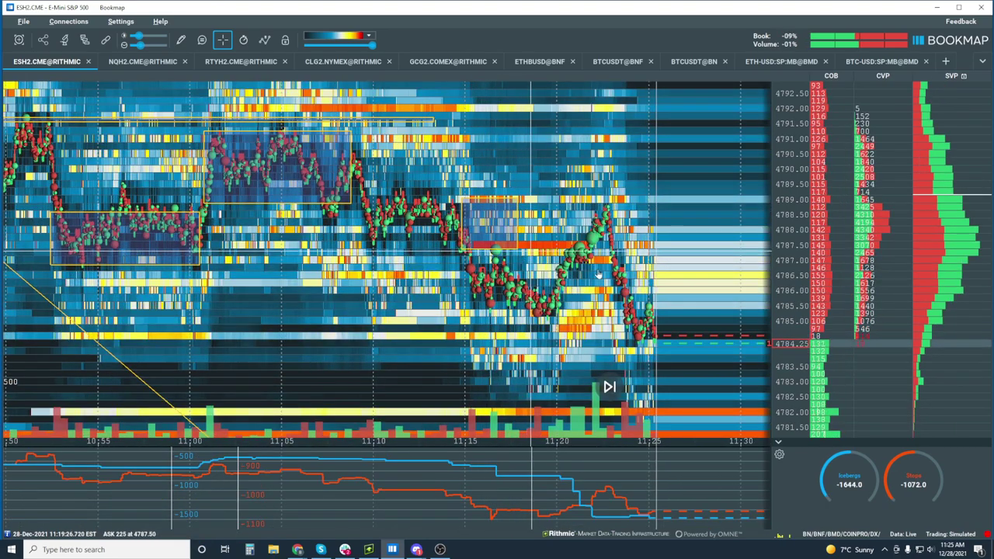
pyautogui.scroll(-5, 609, 393)
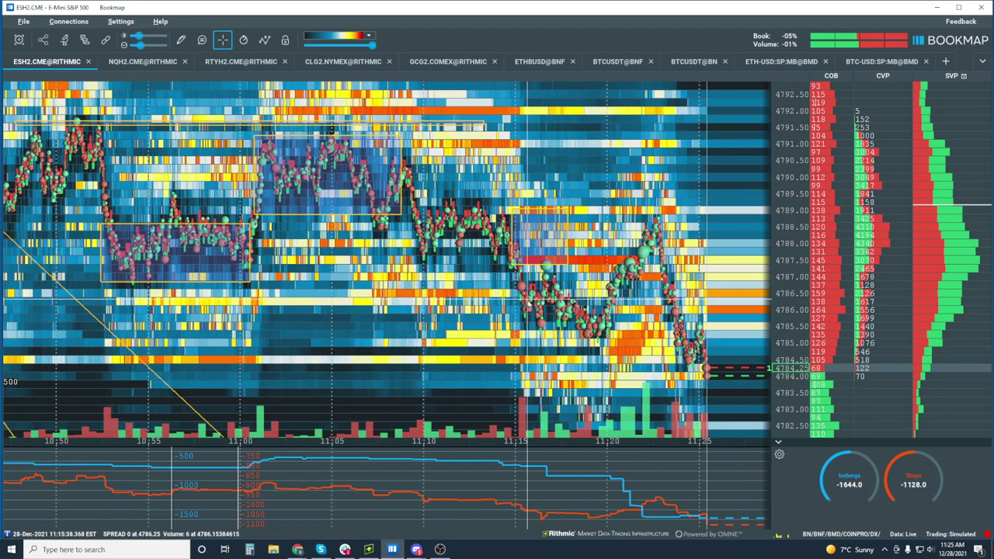
pyautogui.scroll(-3, 796, 192)
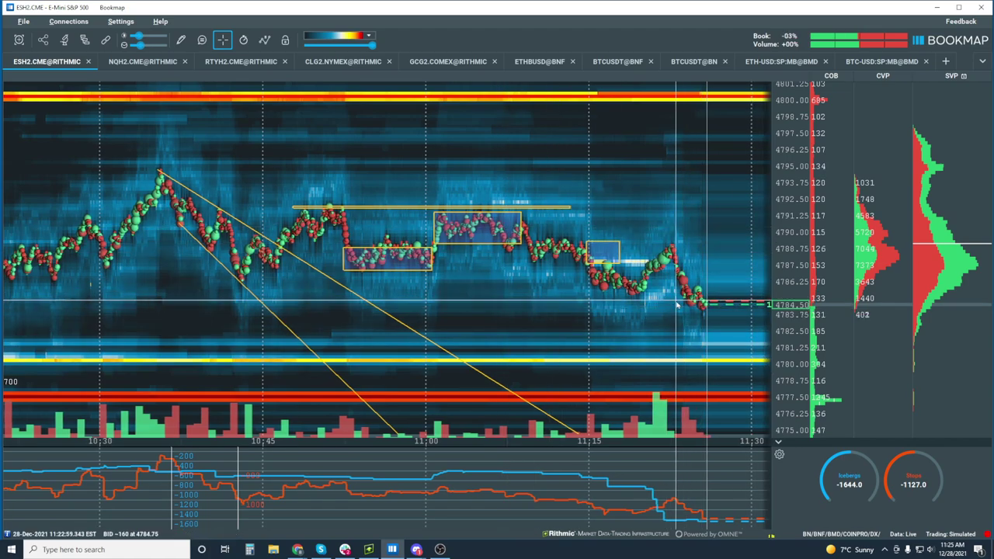
pyautogui.scroll(-2, 683, 311)
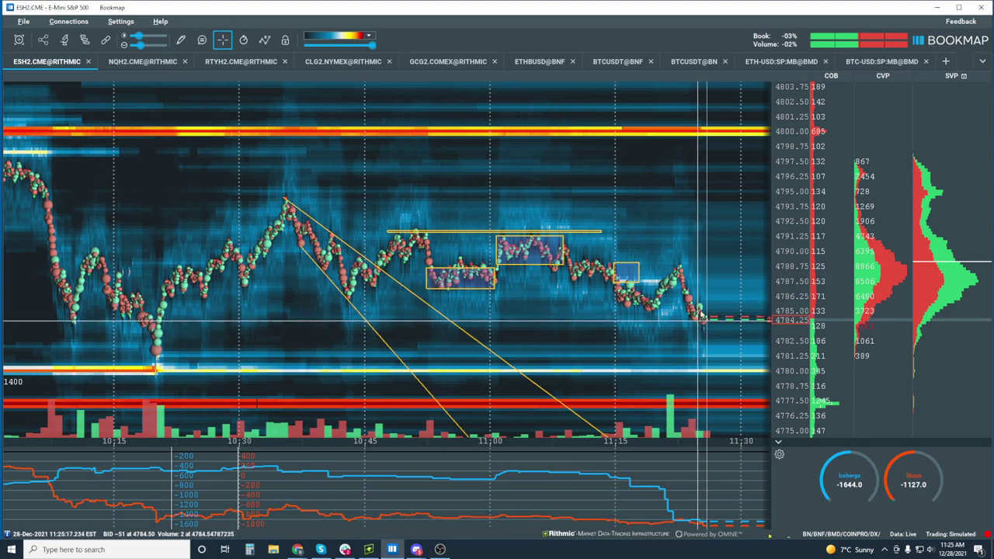
pyautogui.scroll(3, 698, 320)
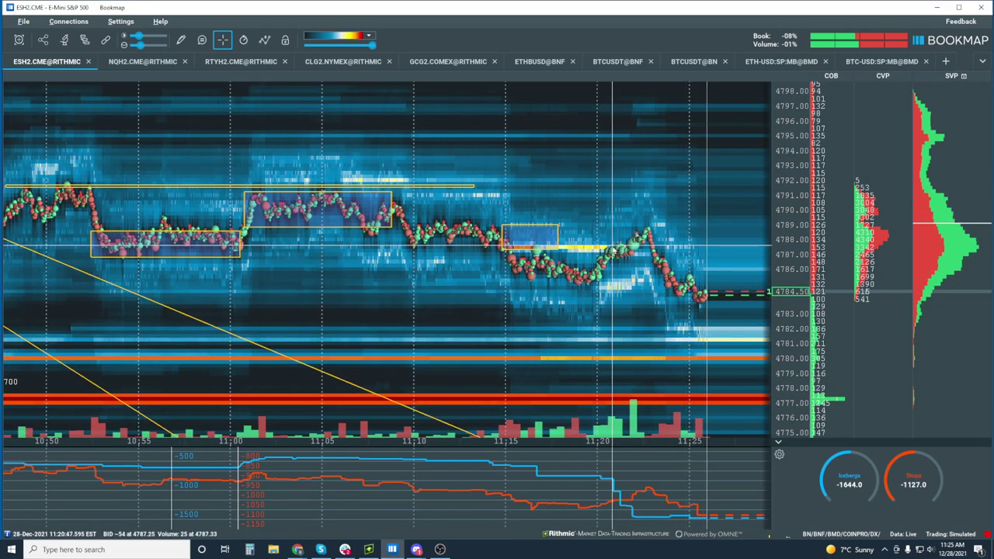
pyautogui.scroll(2, 614, 250)
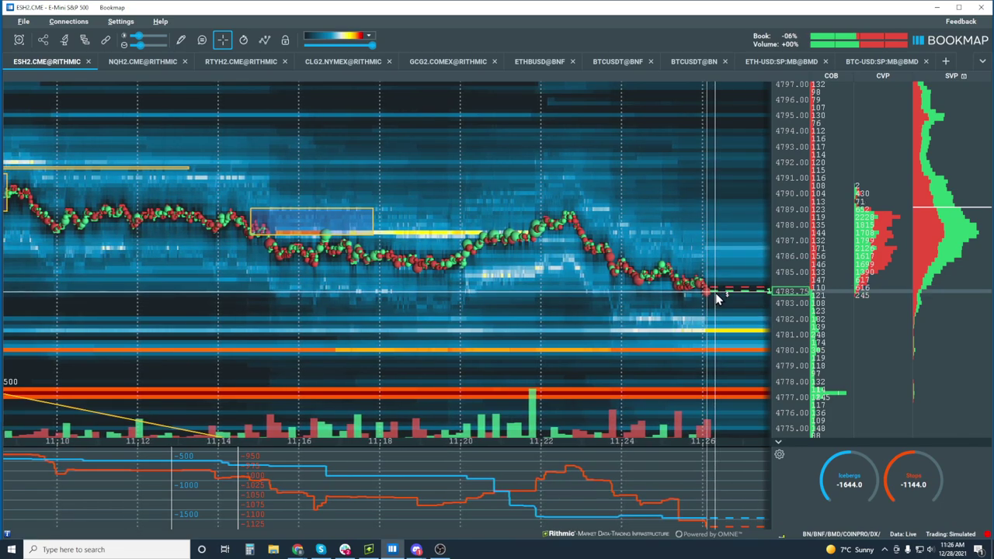
pyautogui.scroll(5, 715, 296)
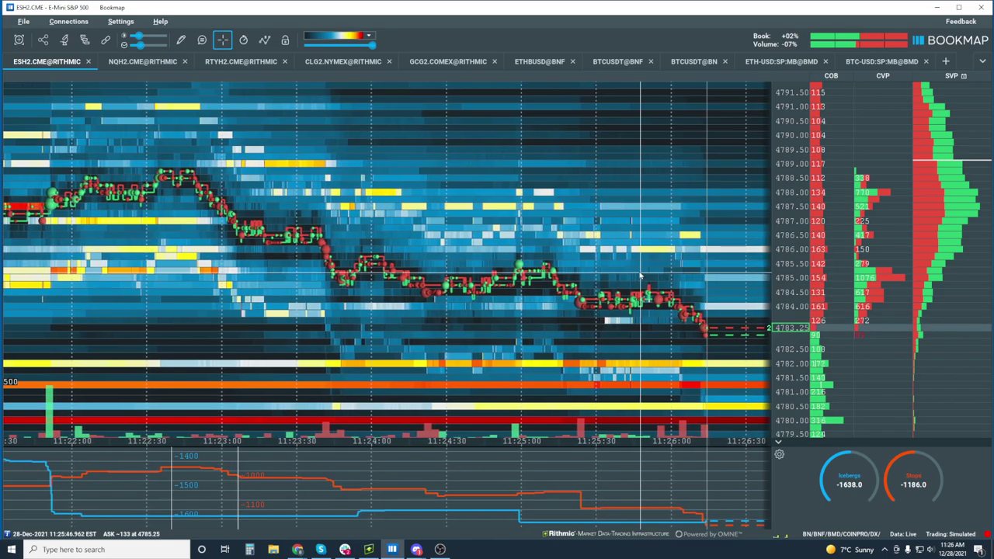
# Compare the price drop after 11:22 with the three rectangles, the channel and the wider session back to 07:30.
pyautogui.scroll(-5, 534, 264)
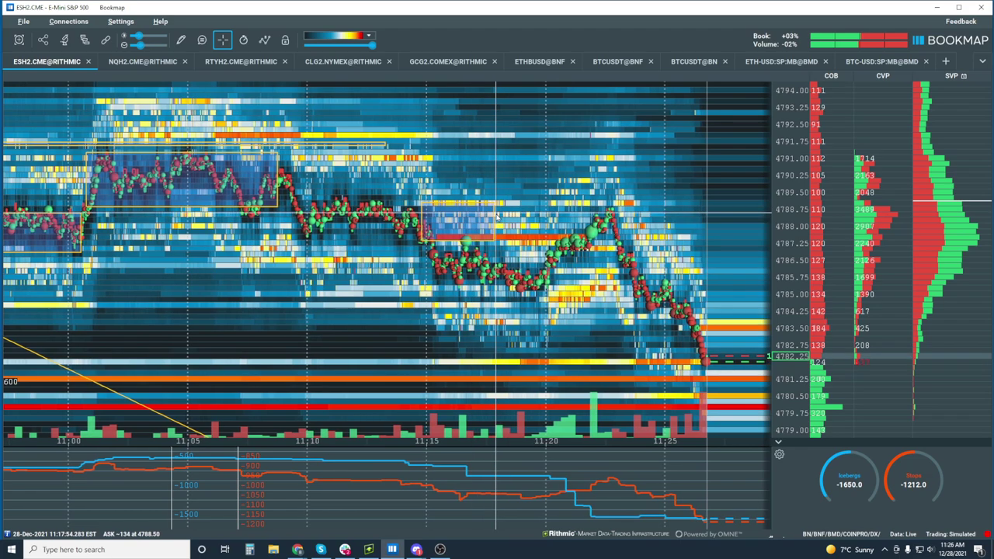
pyautogui.click(495, 218)
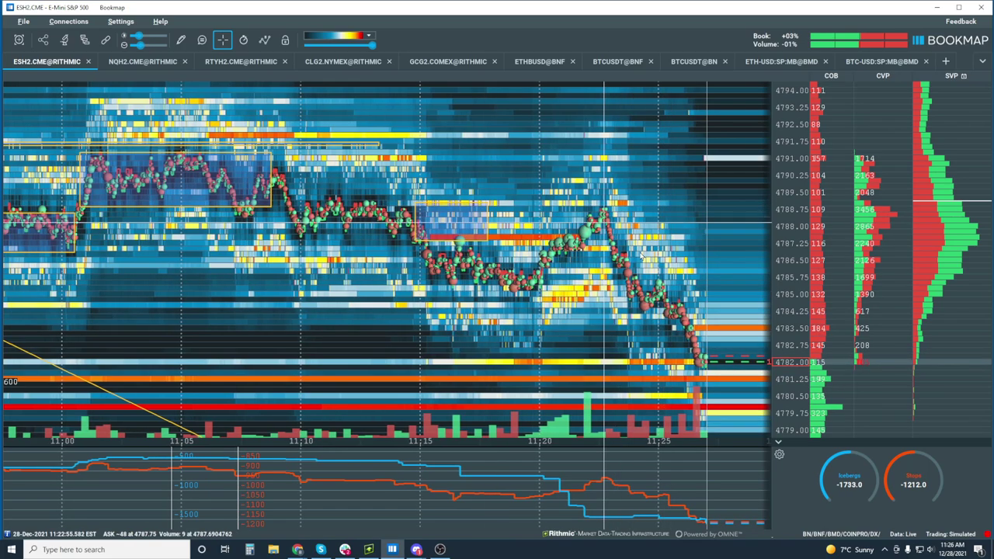
pyautogui.scroll(-2, 789, 136)
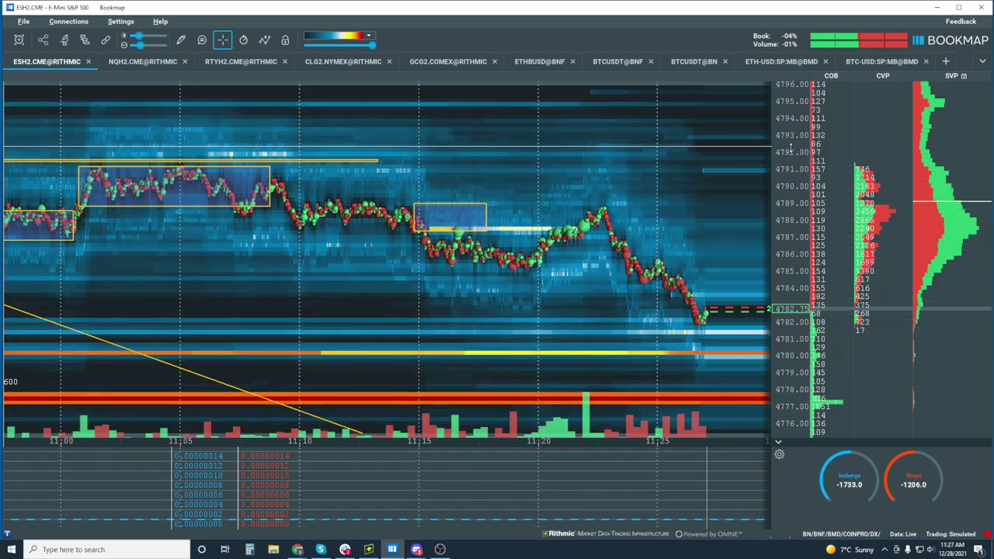
pyautogui.scroll(-4, 718, 241)
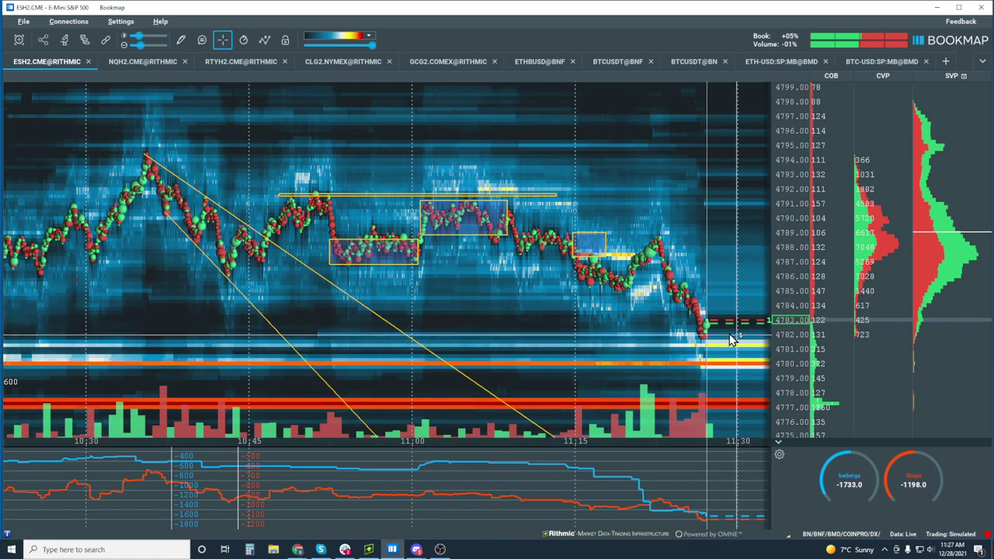
pyautogui.scroll(-5, 691, 326)
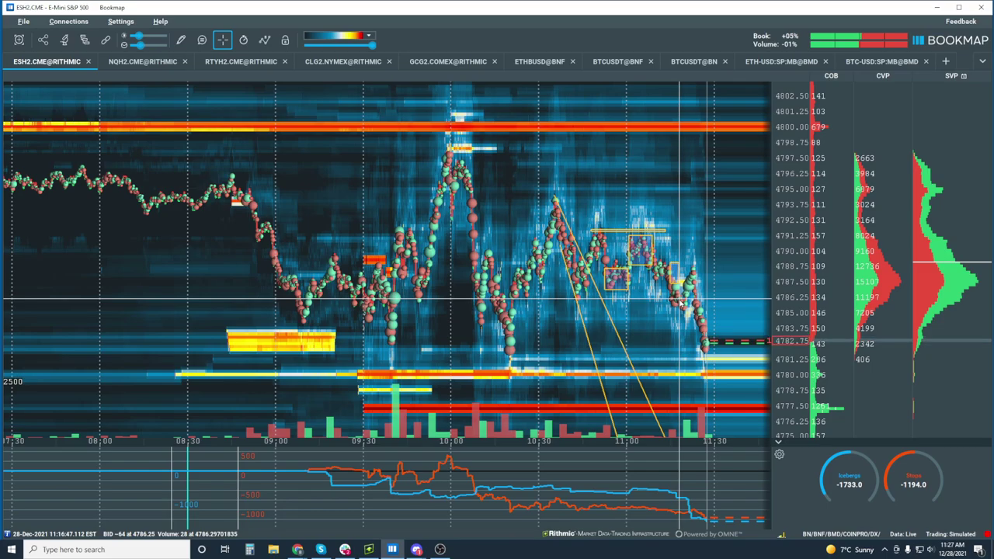
# Examine the price drop from 11:22 to 11:27 relative to the three rectangles and the resting liquidity at 4780.00 and 4781.25.
pyautogui.scroll(8, 681, 305)
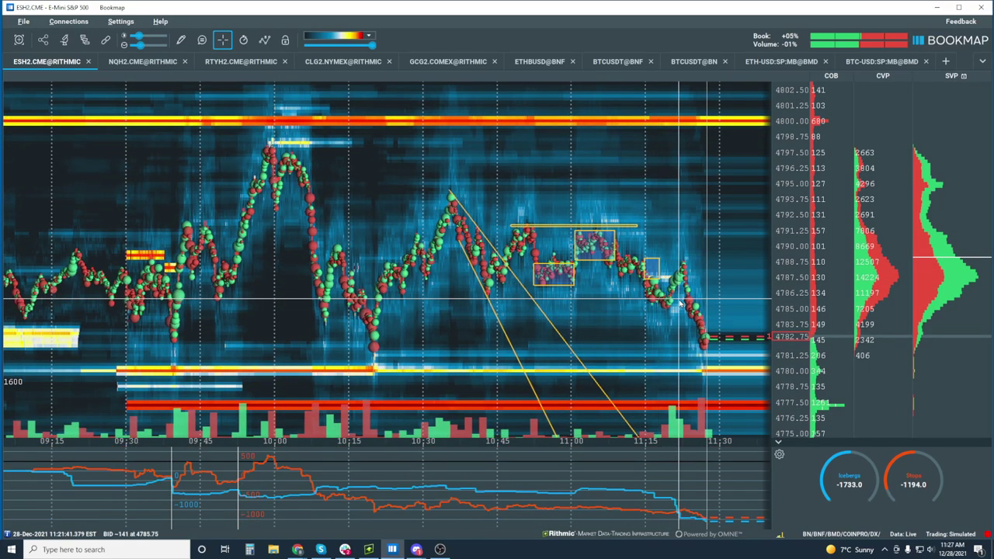
pyautogui.scroll(4, 681, 305)
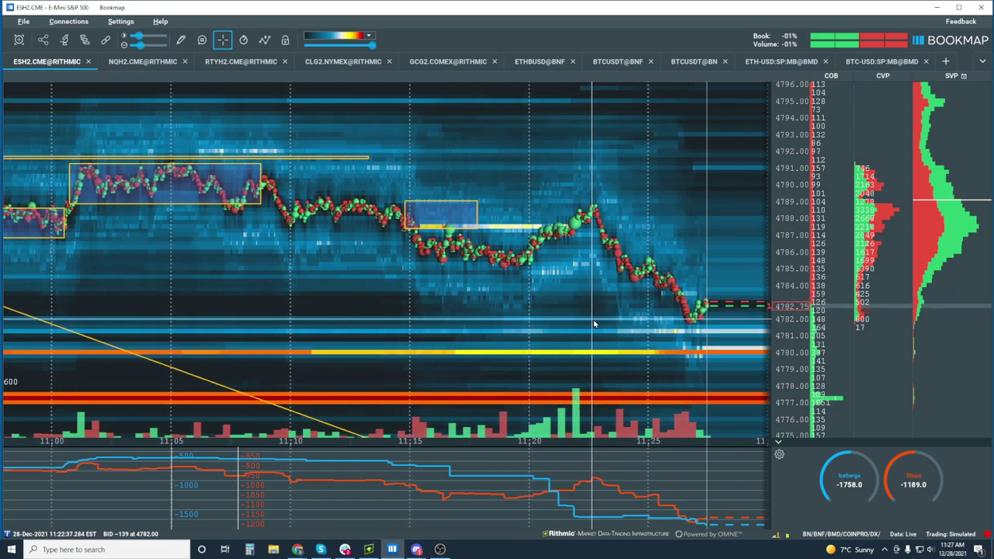
pyautogui.scroll(-4, 594, 324)
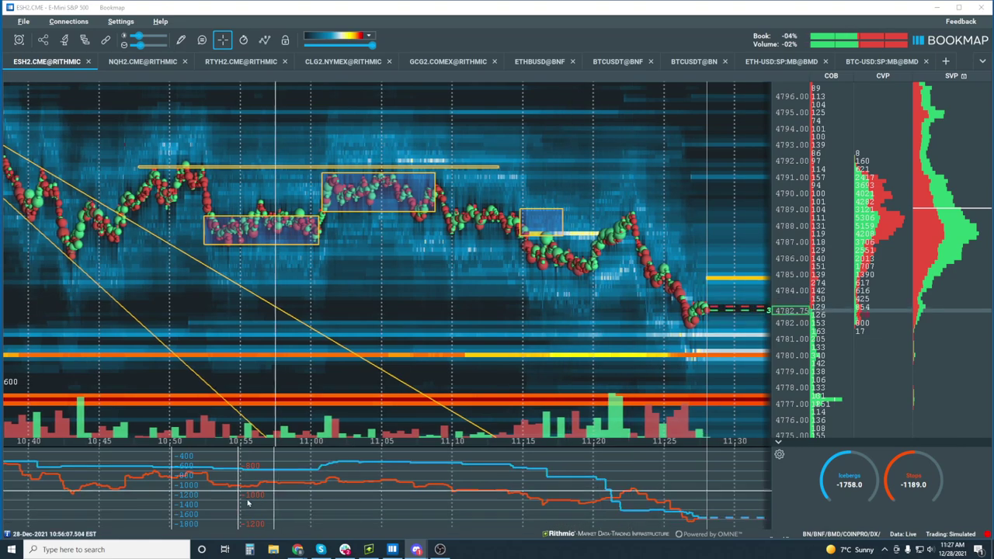
# Switch to Chrome, open bookmap.com in a new tab, and go to the MBO Bundle product page in the marketplace.
pyautogui.moveTo(298, 549)
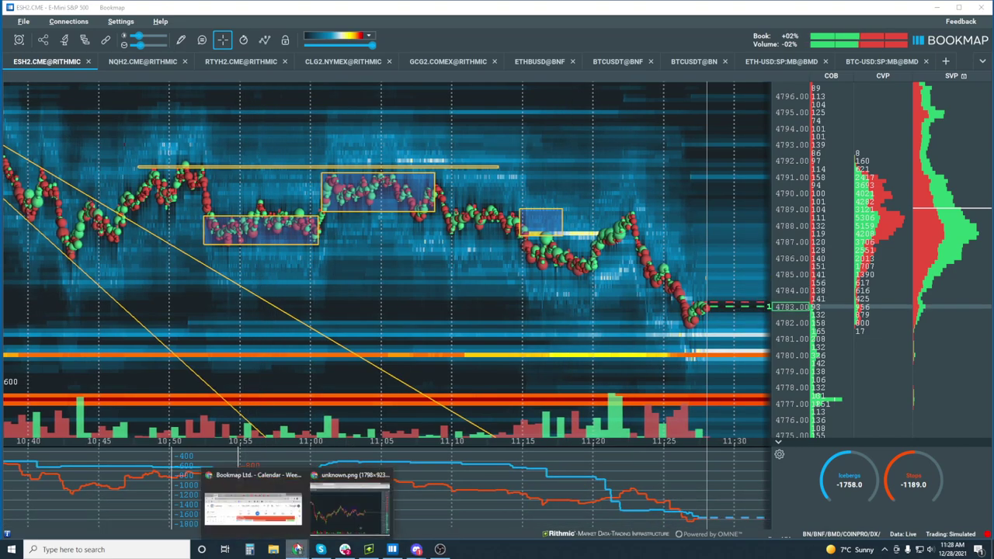
pyautogui.click(349, 505)
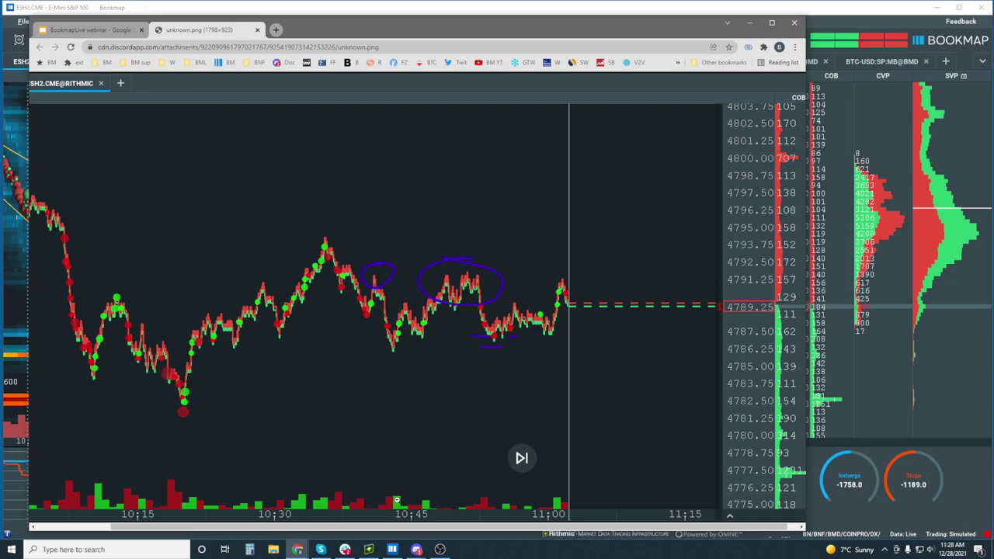
pyautogui.click(276, 30)
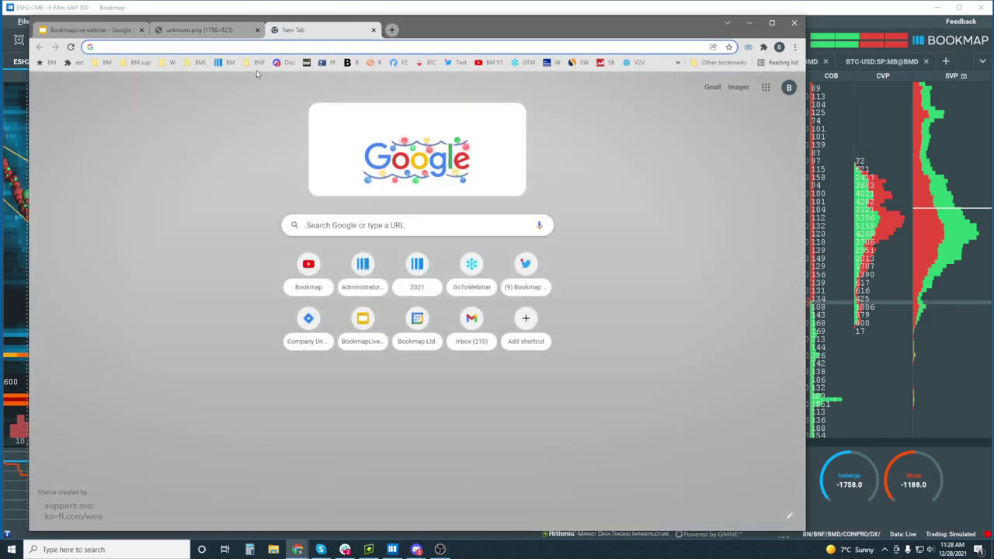
pyautogui.click(224, 62)
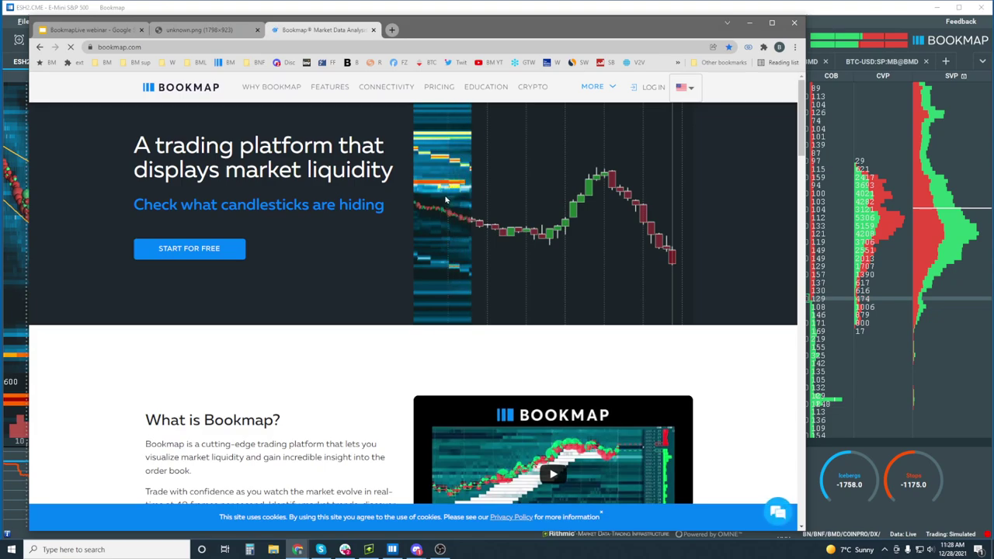
pyautogui.moveTo(601, 88)
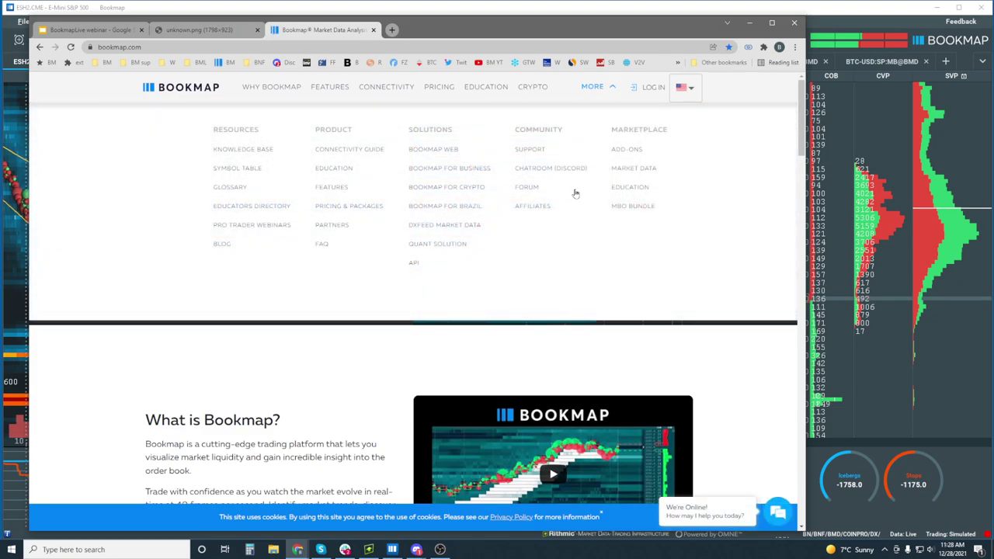
pyautogui.click(632, 134)
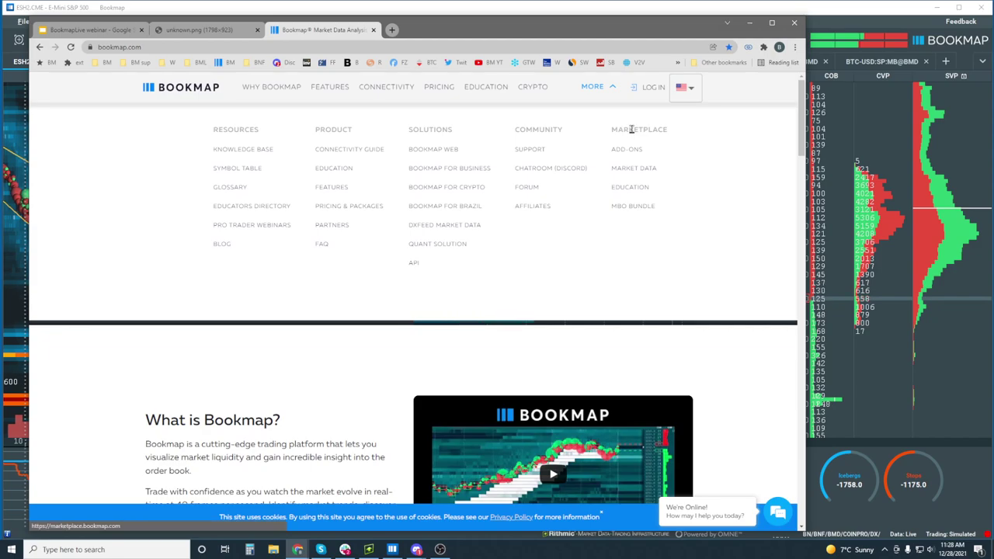
pyautogui.click(626, 207)
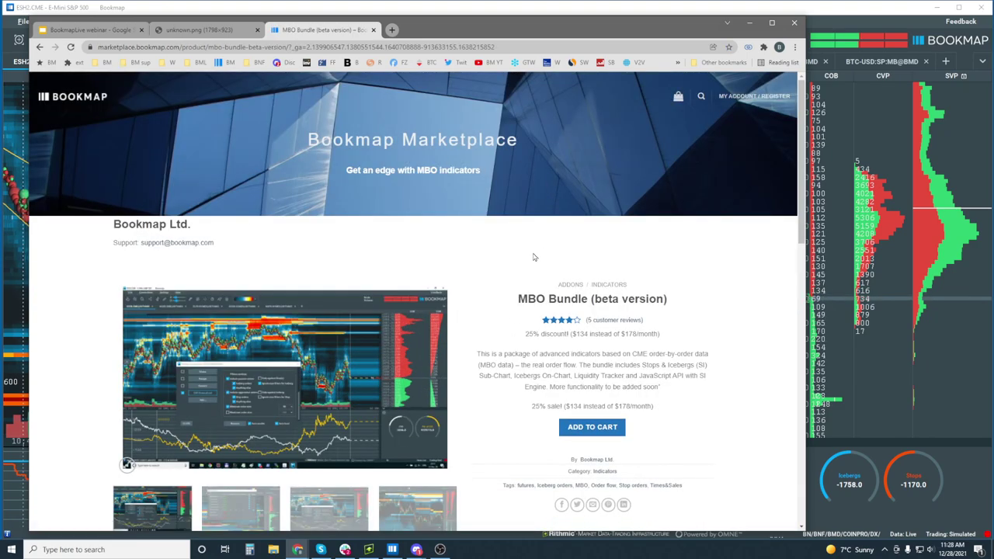
# Examine the shared Discord chart screenshot with the circled trades in Chrome, and return to Bookmap.
pyautogui.click(456, 10)
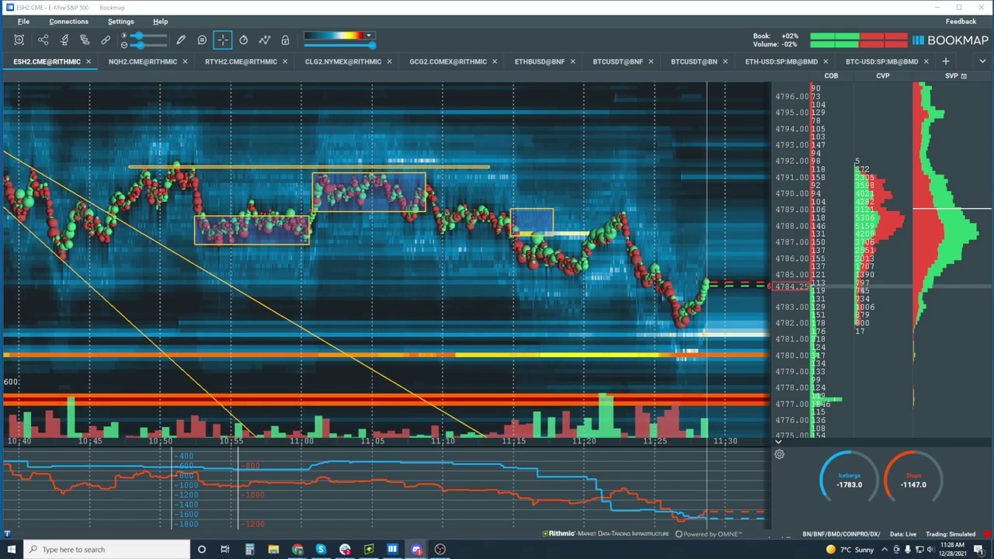
pyautogui.hotkey('alt', 'Tab')
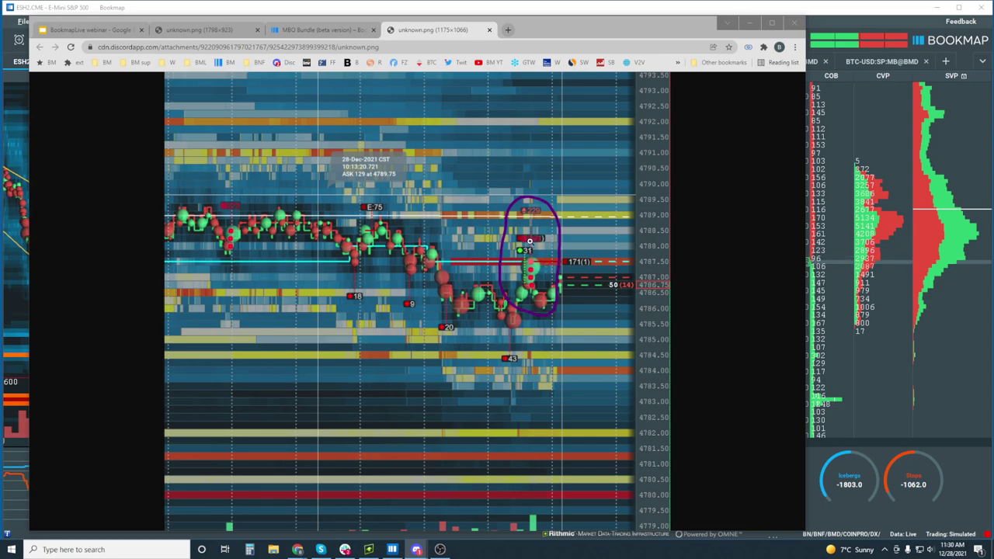
pyautogui.click(590, 13)
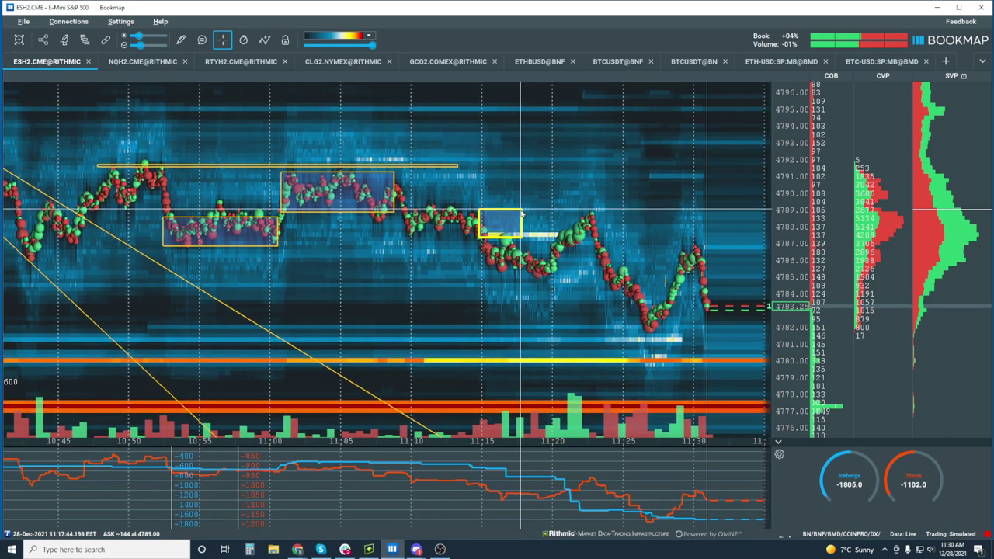
# Move and widen the third rectangle to frame the 11:10 to 11:15 consolidation between about 4787.50 and 4789.25.
pyautogui.rightClick(522, 214)
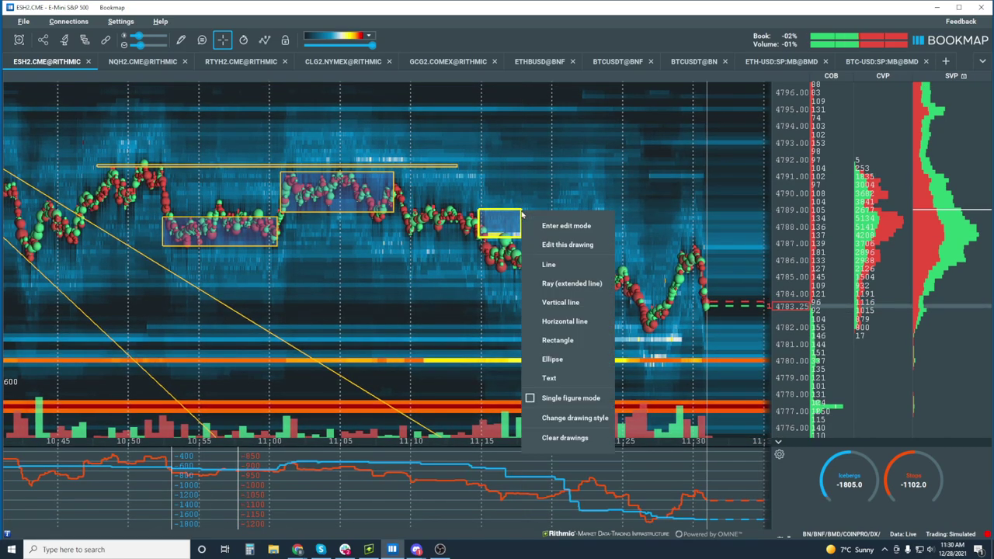
pyautogui.click(521, 223)
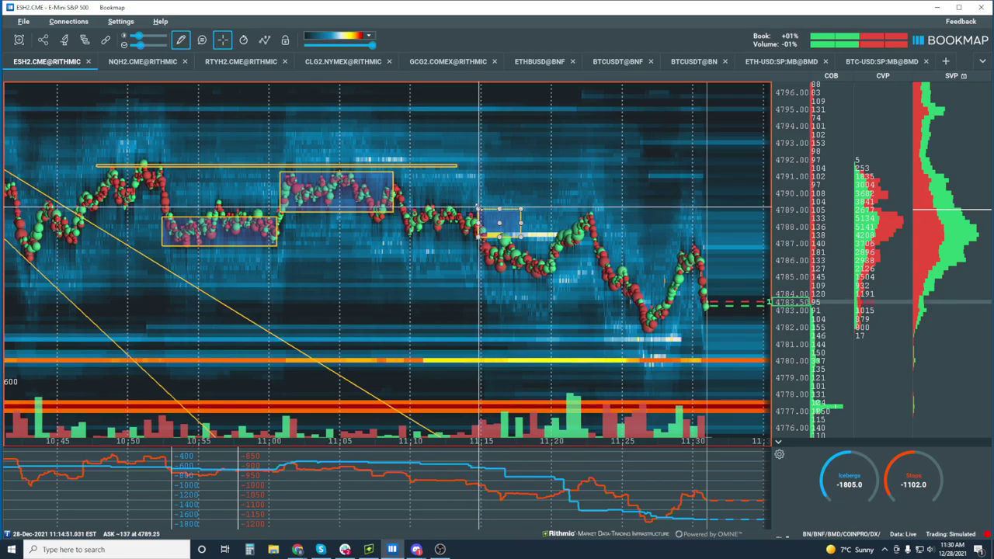
pyautogui.moveTo(500, 222)
pyautogui.mouseDown()
pyautogui.moveTo(427, 220)
pyautogui.moveTo(485, 233)
pyautogui.mouseUp()
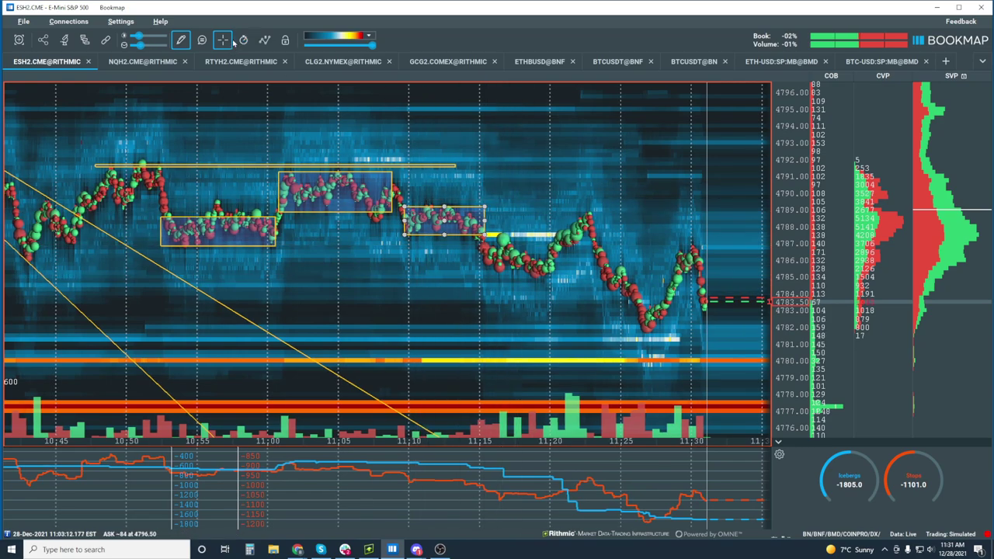
# Draw a rectangle around the consolidation from about 11:15 to 11:22, between about 4785.00 and 4787.25.
pyautogui.click(181, 40)
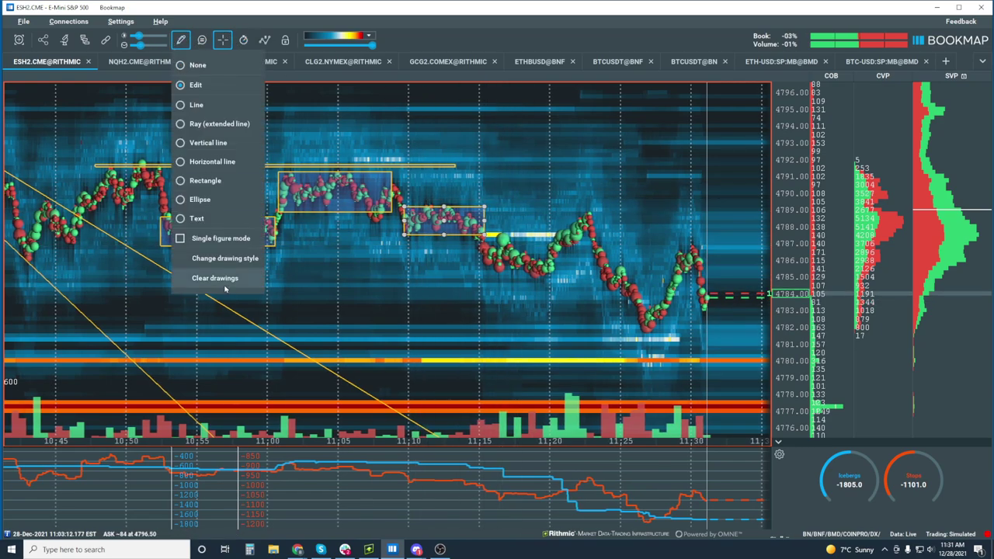
pyautogui.click(205, 180)
pyautogui.moveTo(481, 234); pyautogui.dragTo(581, 271)
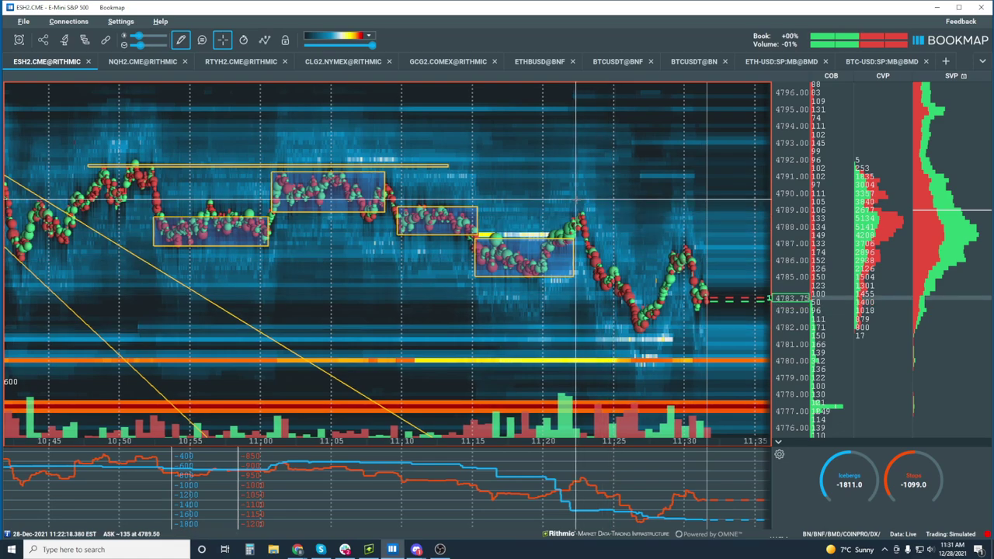
# Draw a descending channel of two rays starting near 11:05 at about 4791.75 and 4788.50, the upper one passing through the 11:22 swing high.
pyautogui.click(180, 40)
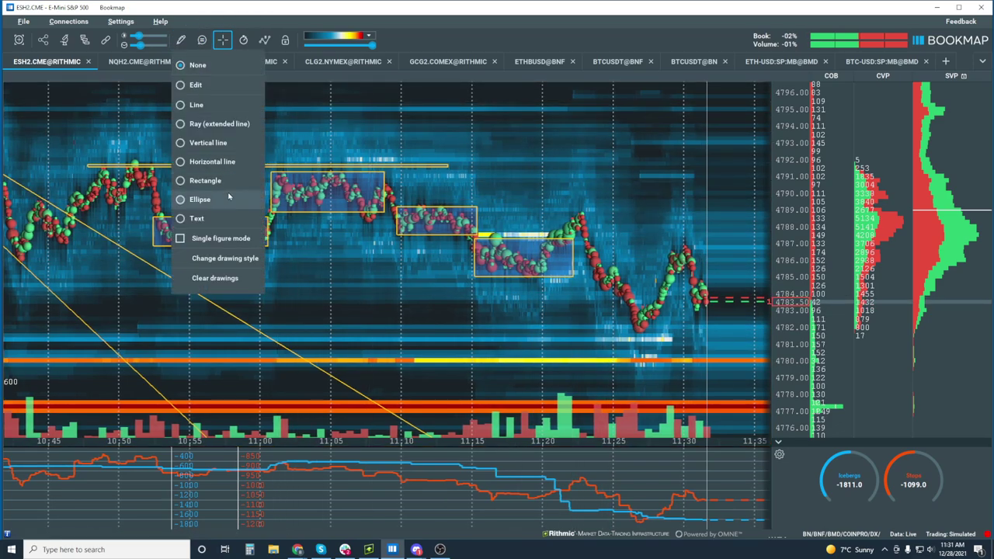
pyautogui.click(224, 124)
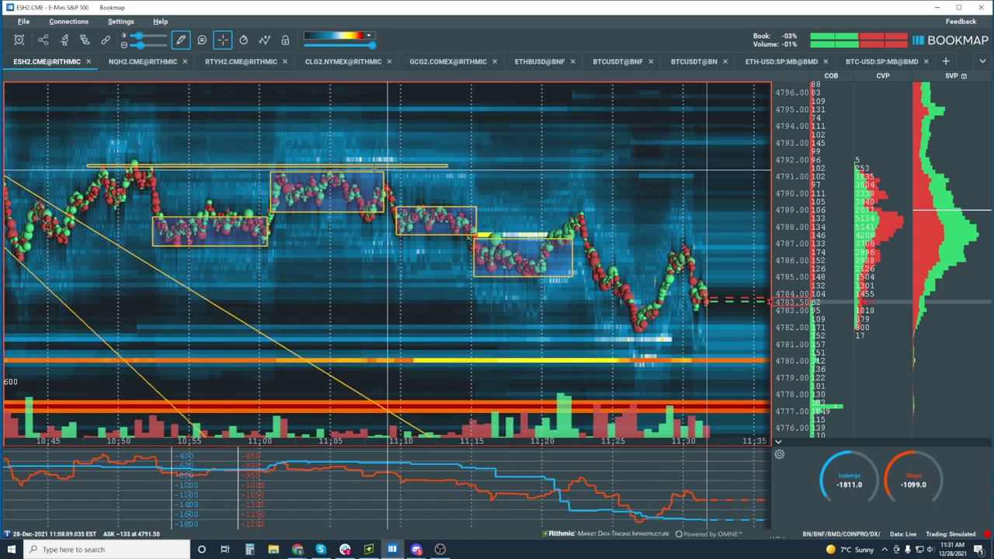
pyautogui.moveTo(345, 165); pyautogui.dragTo(581, 215)
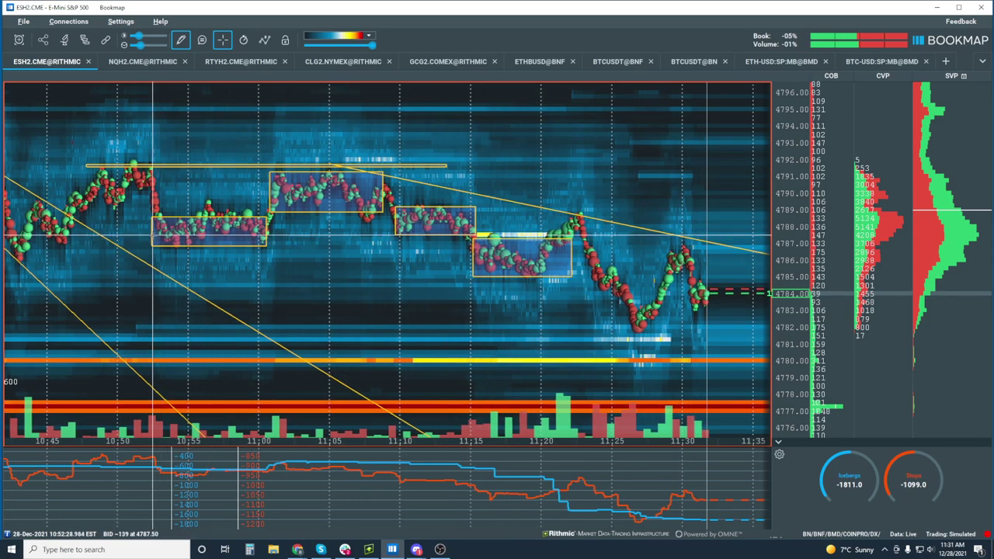
pyautogui.moveTo(332, 216); pyautogui.dragTo(507, 284)
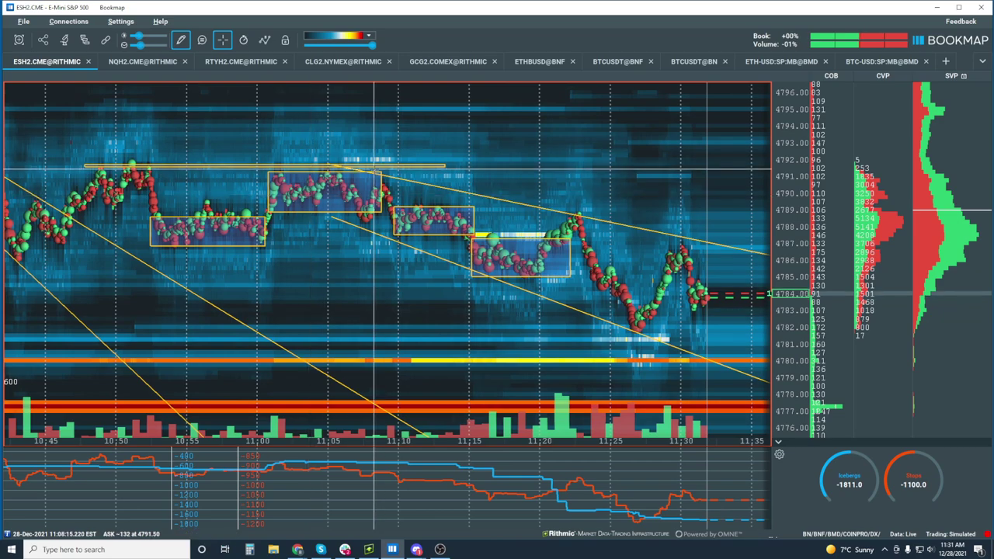
pyautogui.press('Escape')
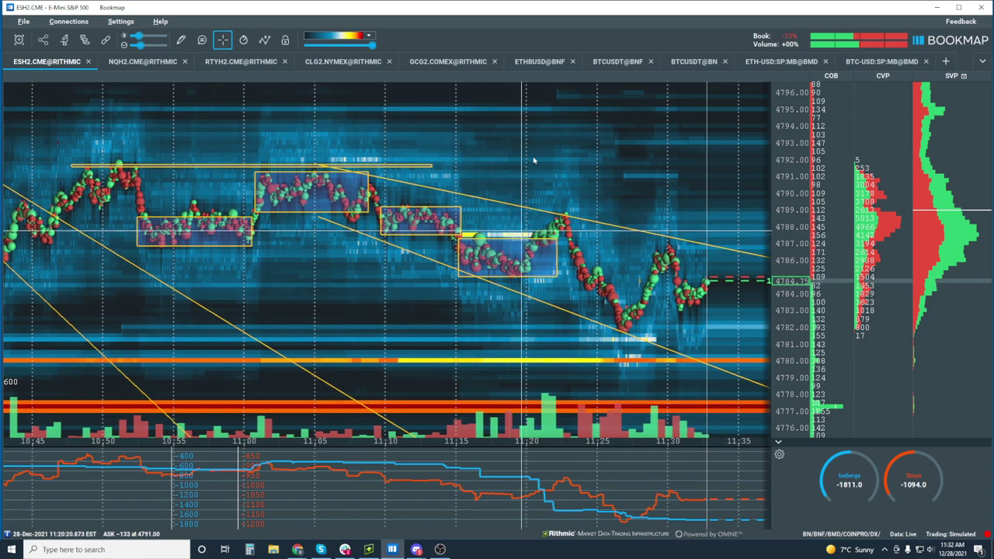
# Switch to Chrome, open Bookmap's Twitter profile in a new tab, and enlarge the image in the Dec 21 tweet about iceberg orders.
pyautogui.moveTo(297, 549)
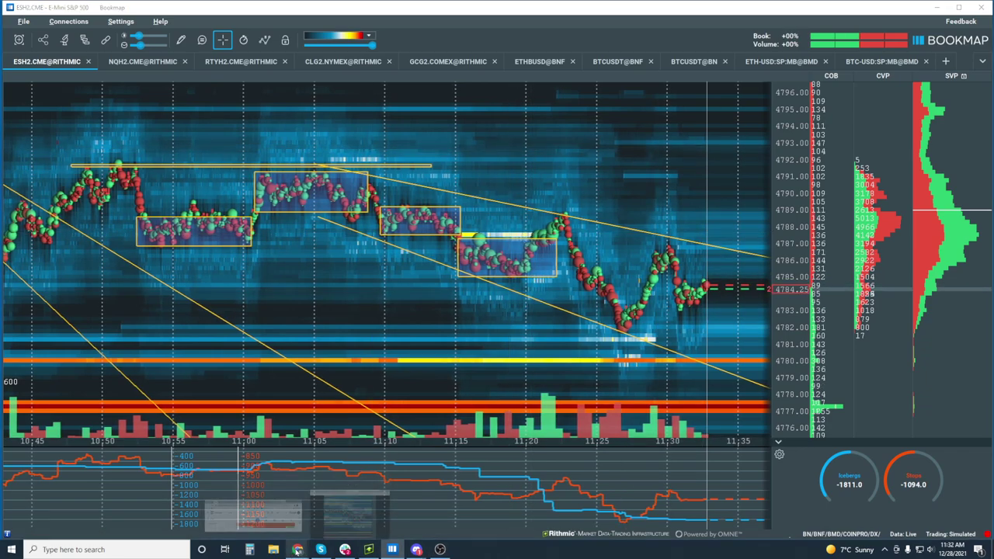
pyautogui.click(318, 514)
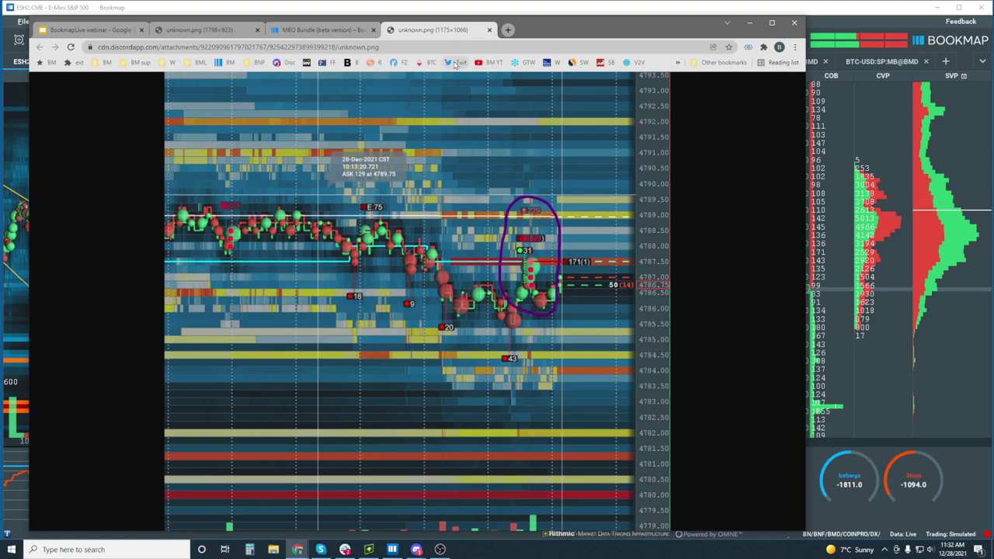
pyautogui.rightClick(455, 62)
pyautogui.click(474, 73)
pyautogui.click(520, 31)
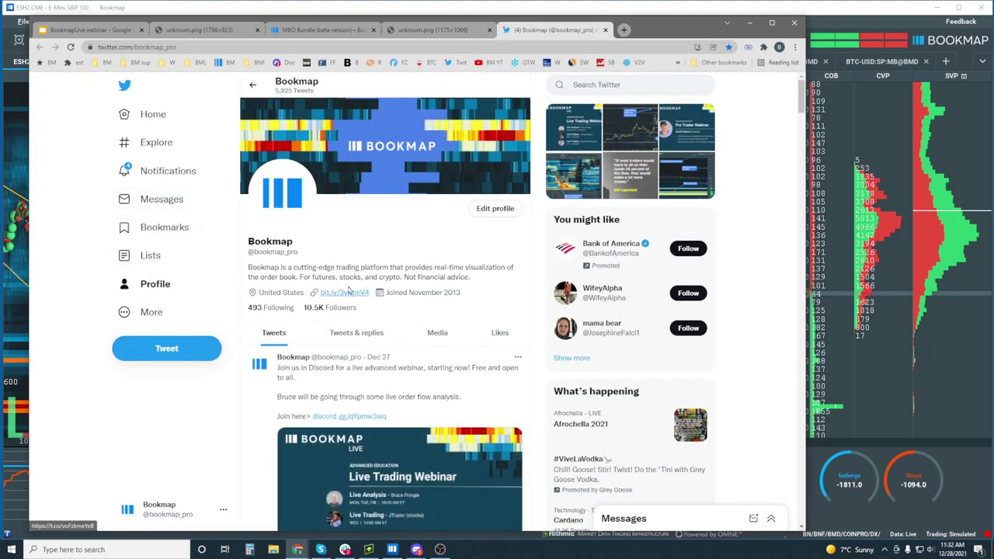
pyautogui.scroll(-10, 359, 284)
pyautogui.scroll(-15, 360, 284)
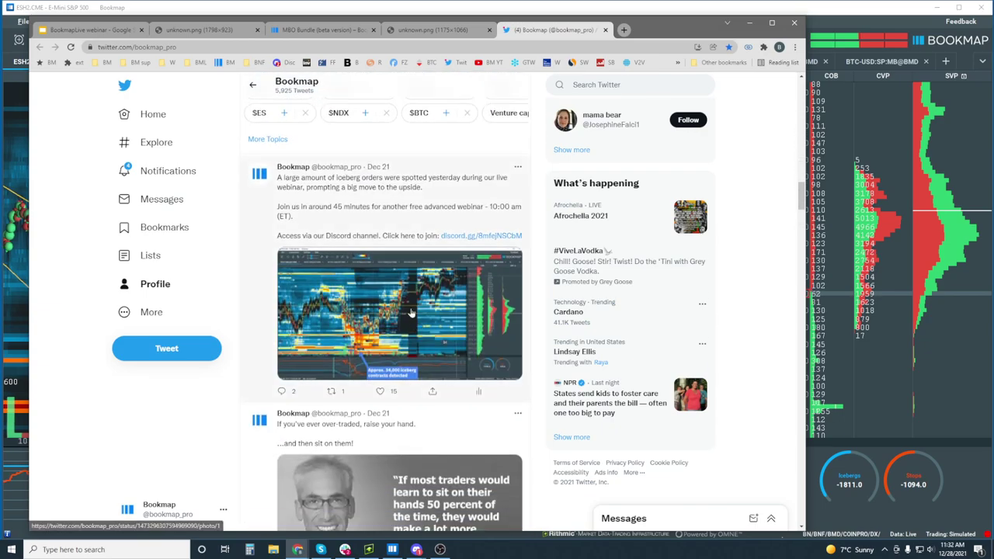
pyautogui.click(419, 282)
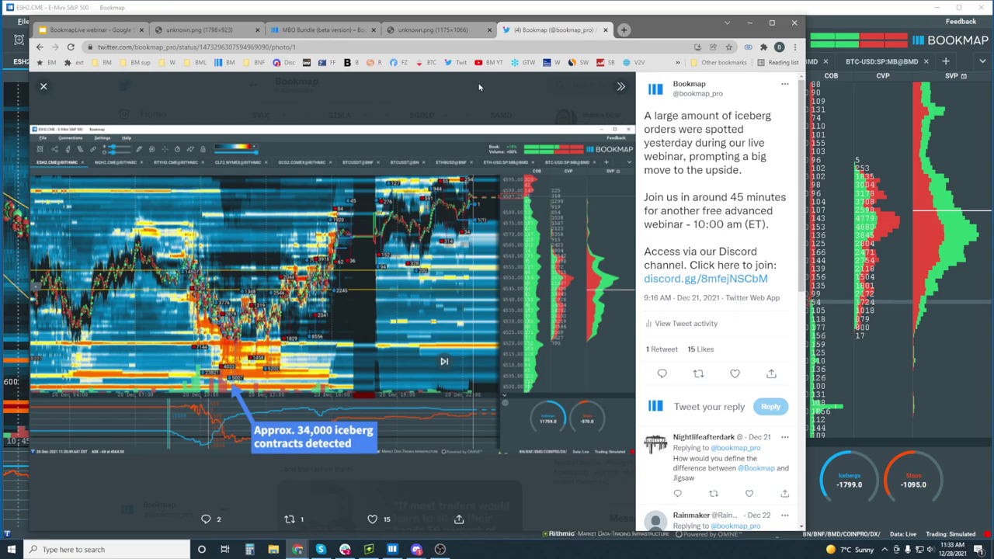
# Present the BookmapLive webinar slides full screen from the disclosure slide.
pyautogui.click(105, 31)
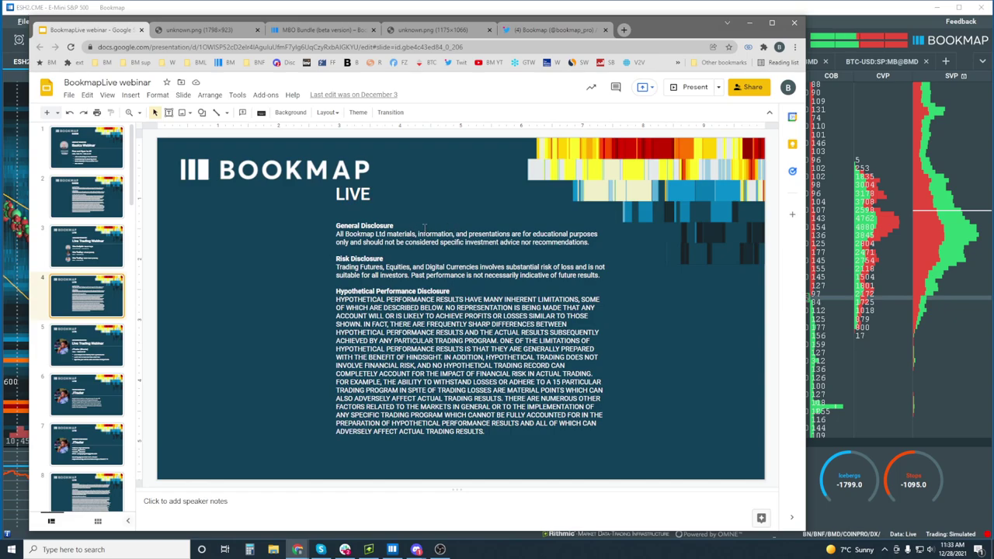
pyautogui.click(691, 88)
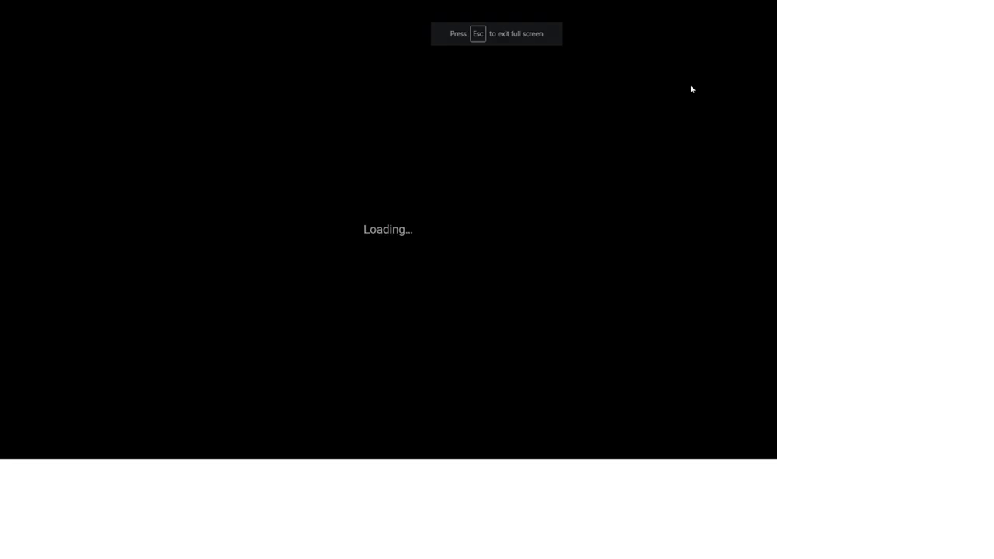